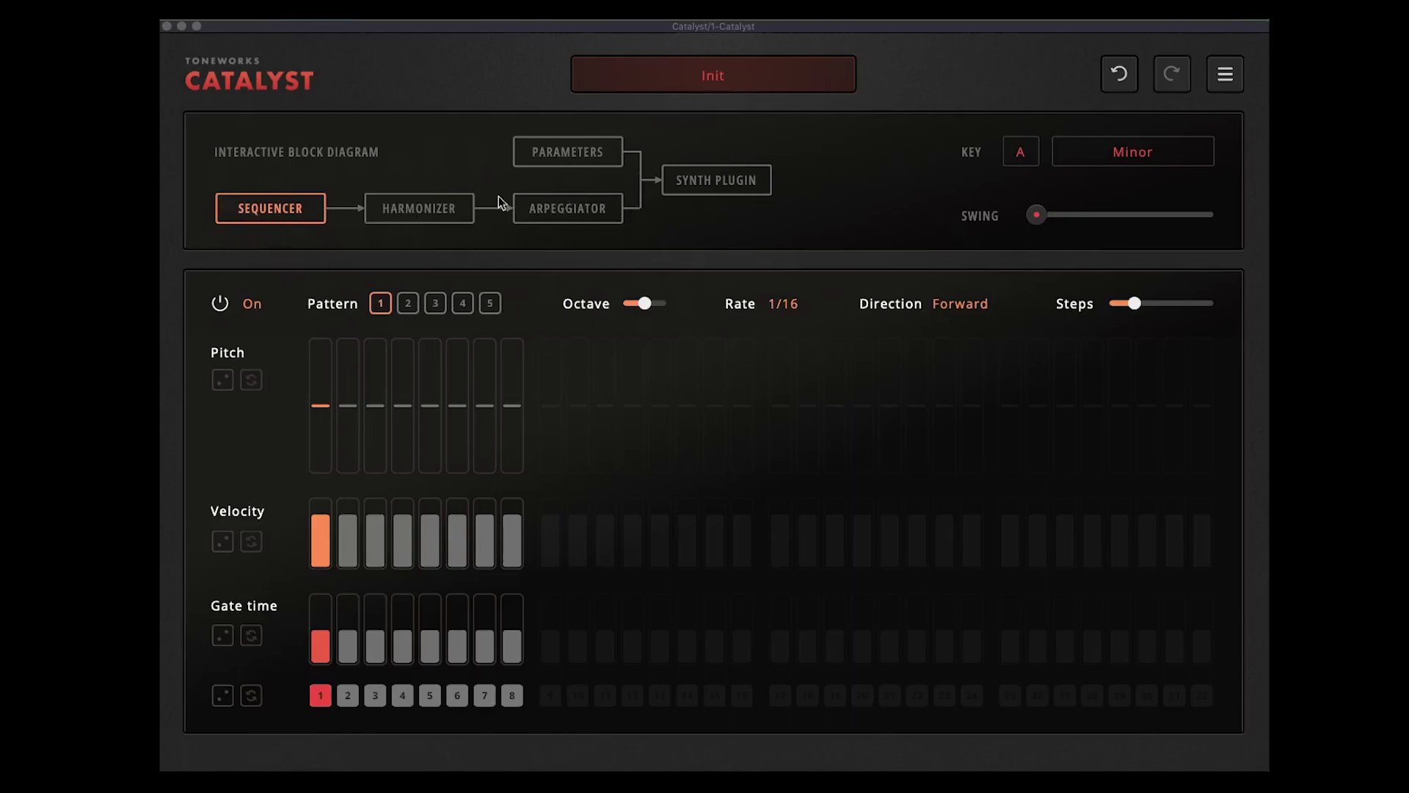
- Look through the Harmonizer, Arpeggiator and Parameters modules
left_click(390, 210)
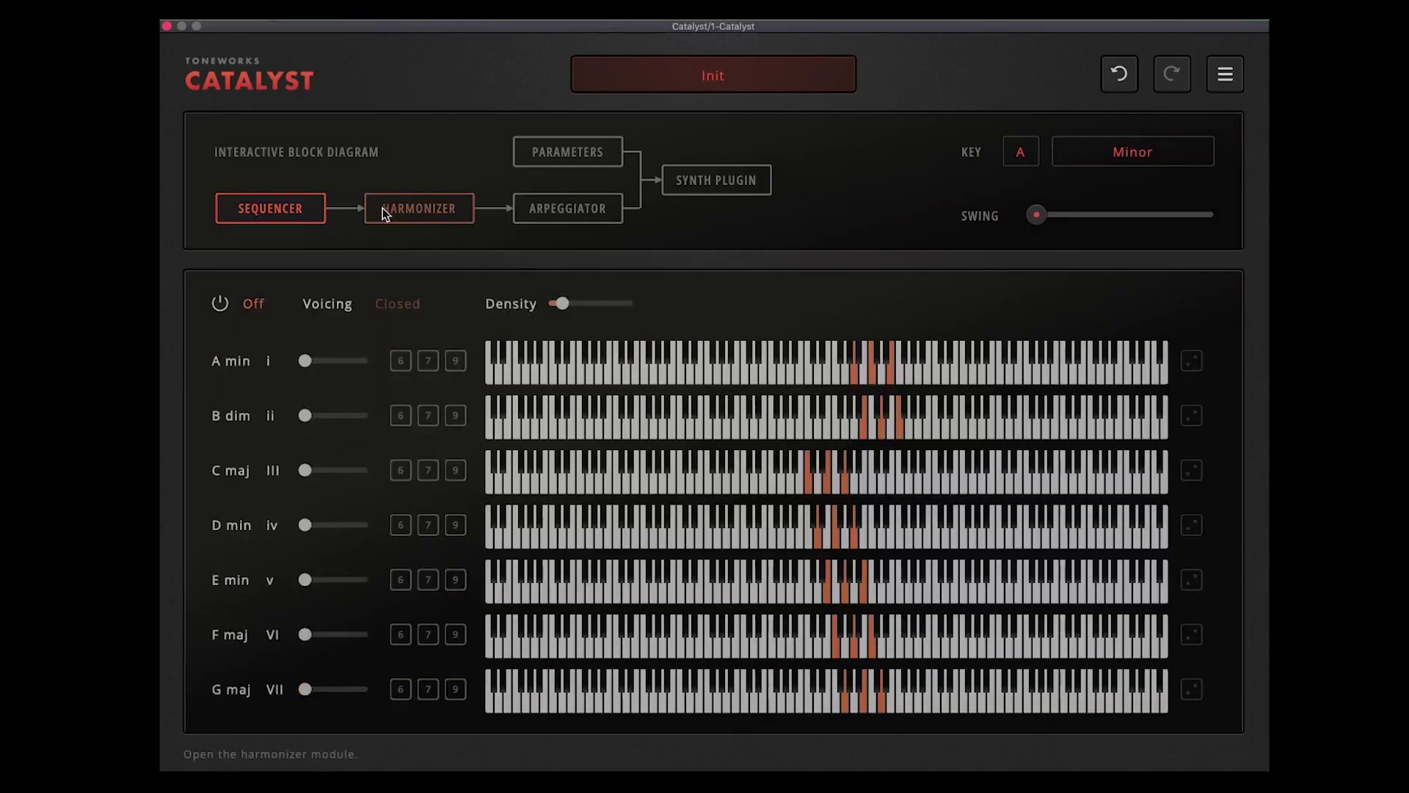
left_click(550, 212)
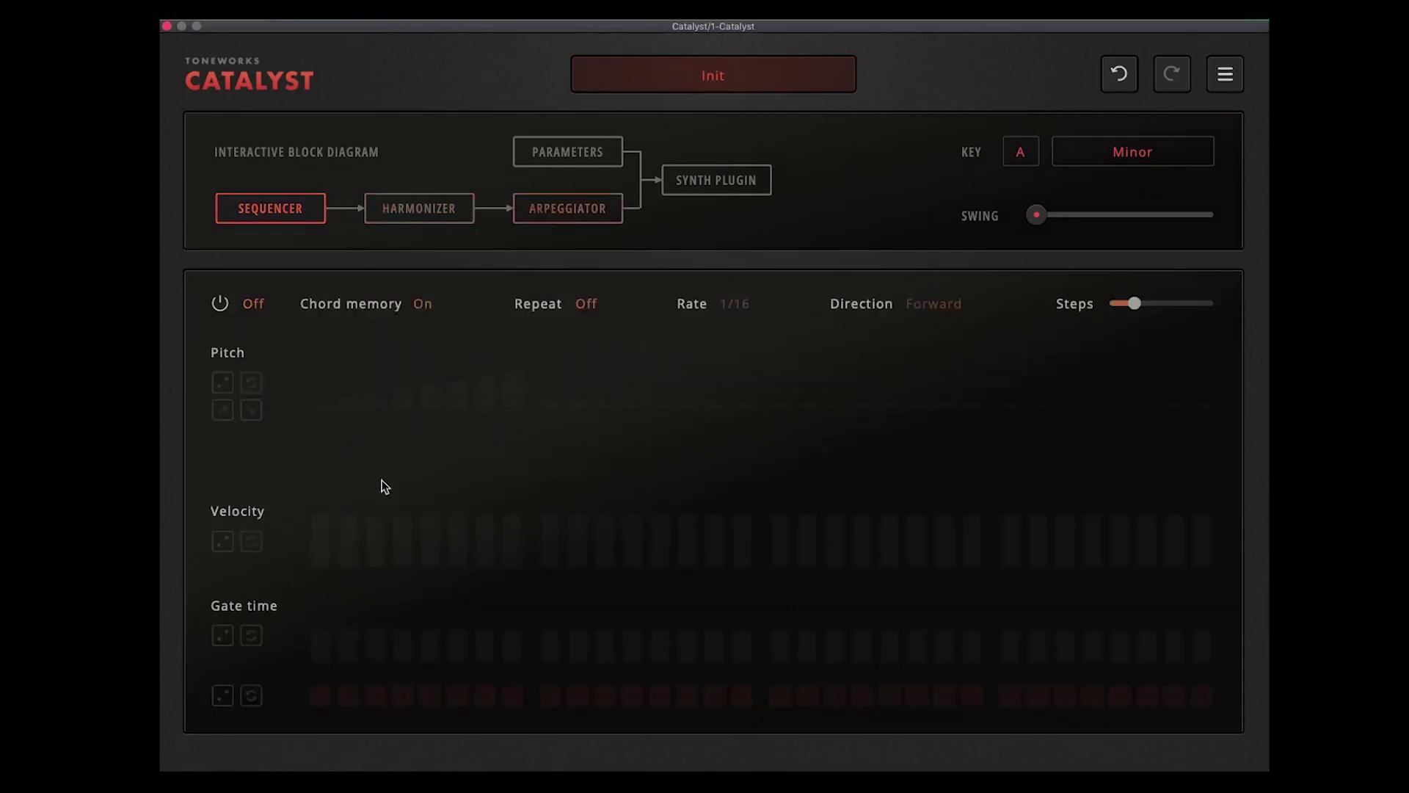
left_click(576, 160)
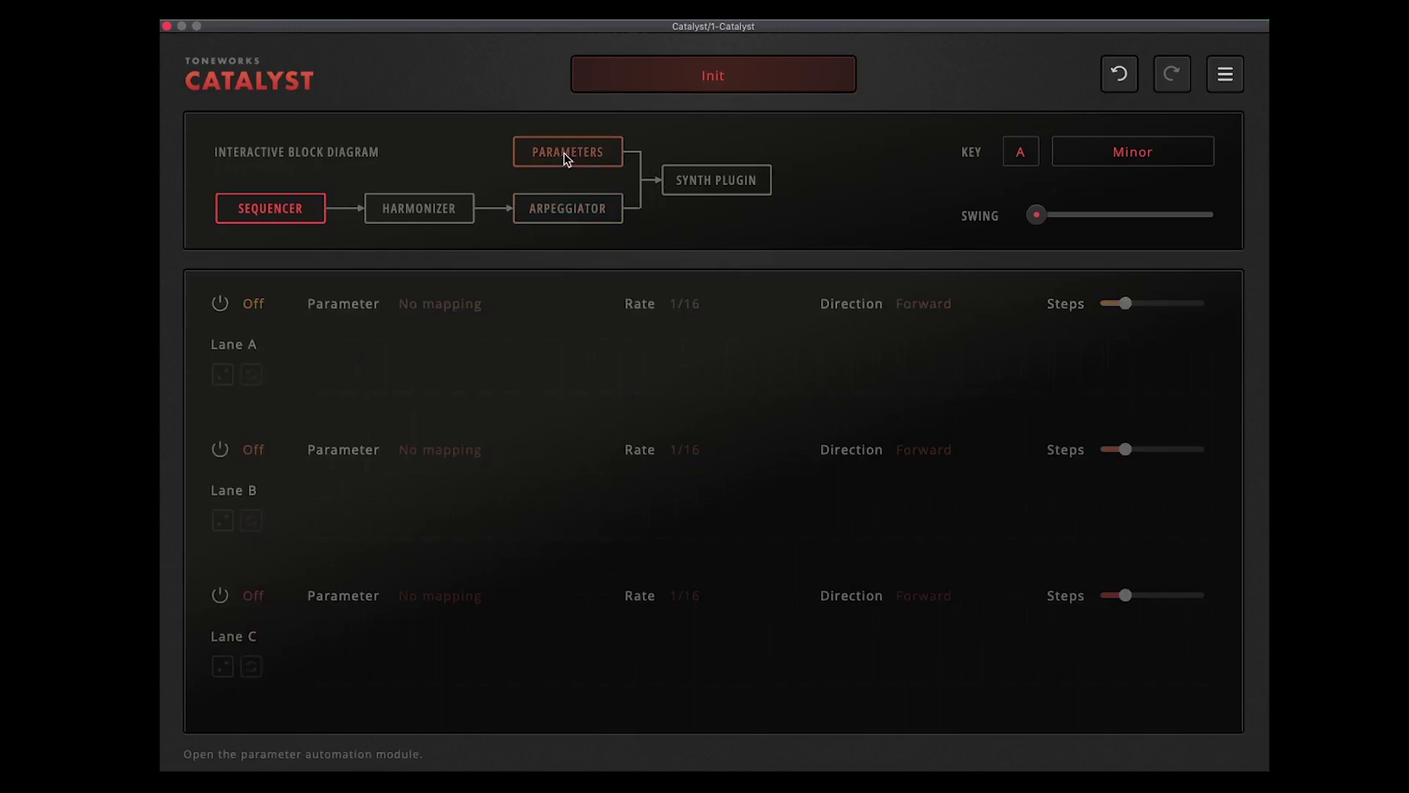
- Load Arturia's DX7 V VST3 as the instrument in the Synth Plugin module
left_click(693, 185)
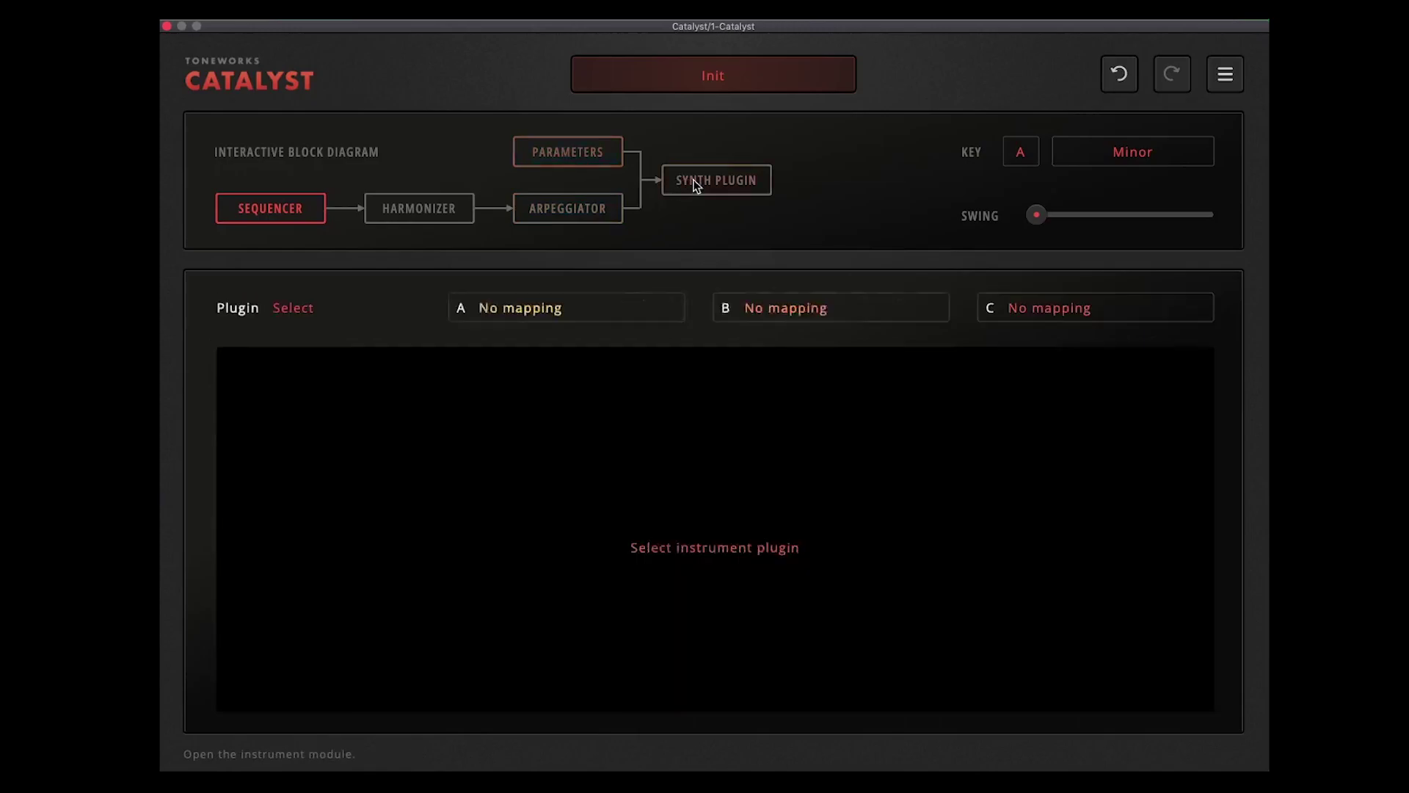
left_click(695, 185)
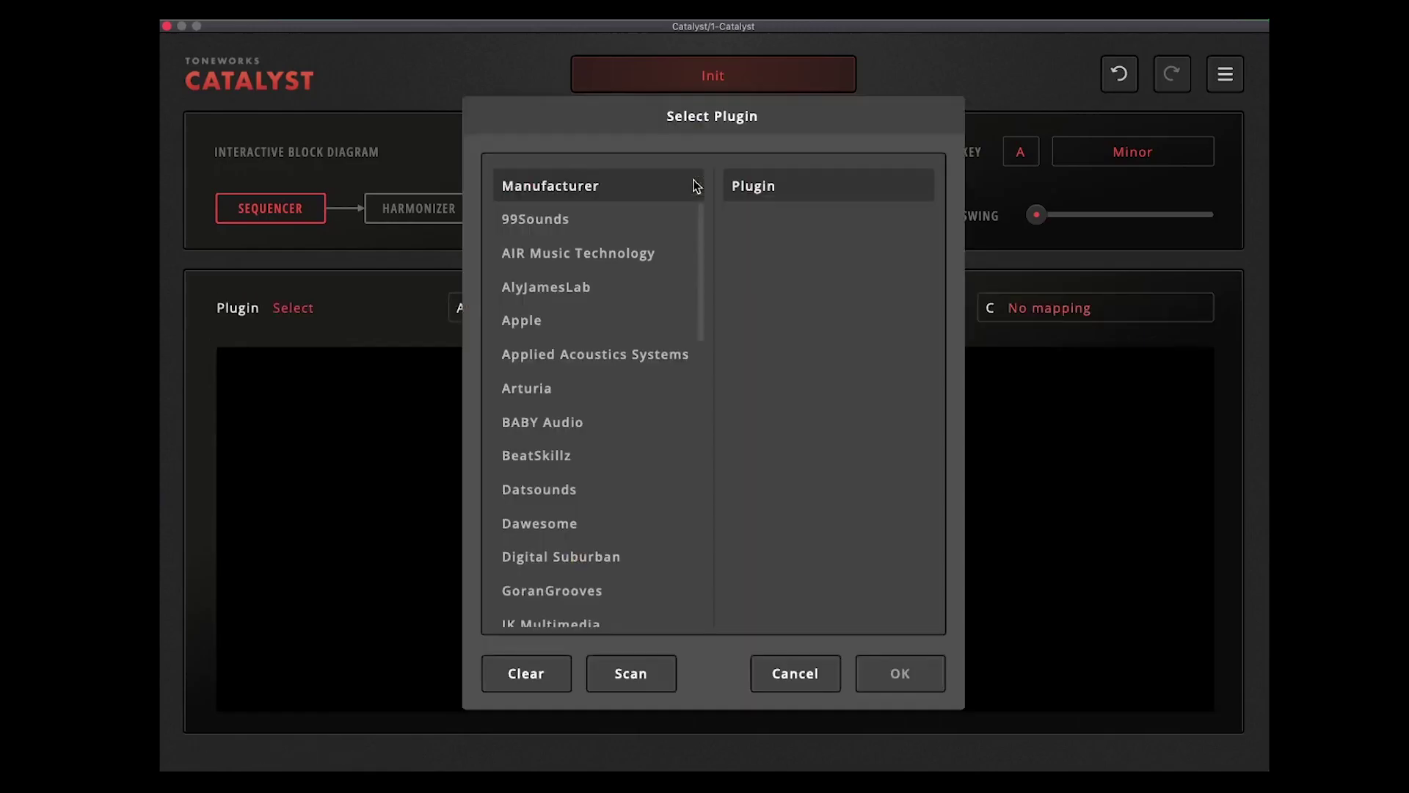
left_click(553, 396)
scroll(797, 375, "down", 15)
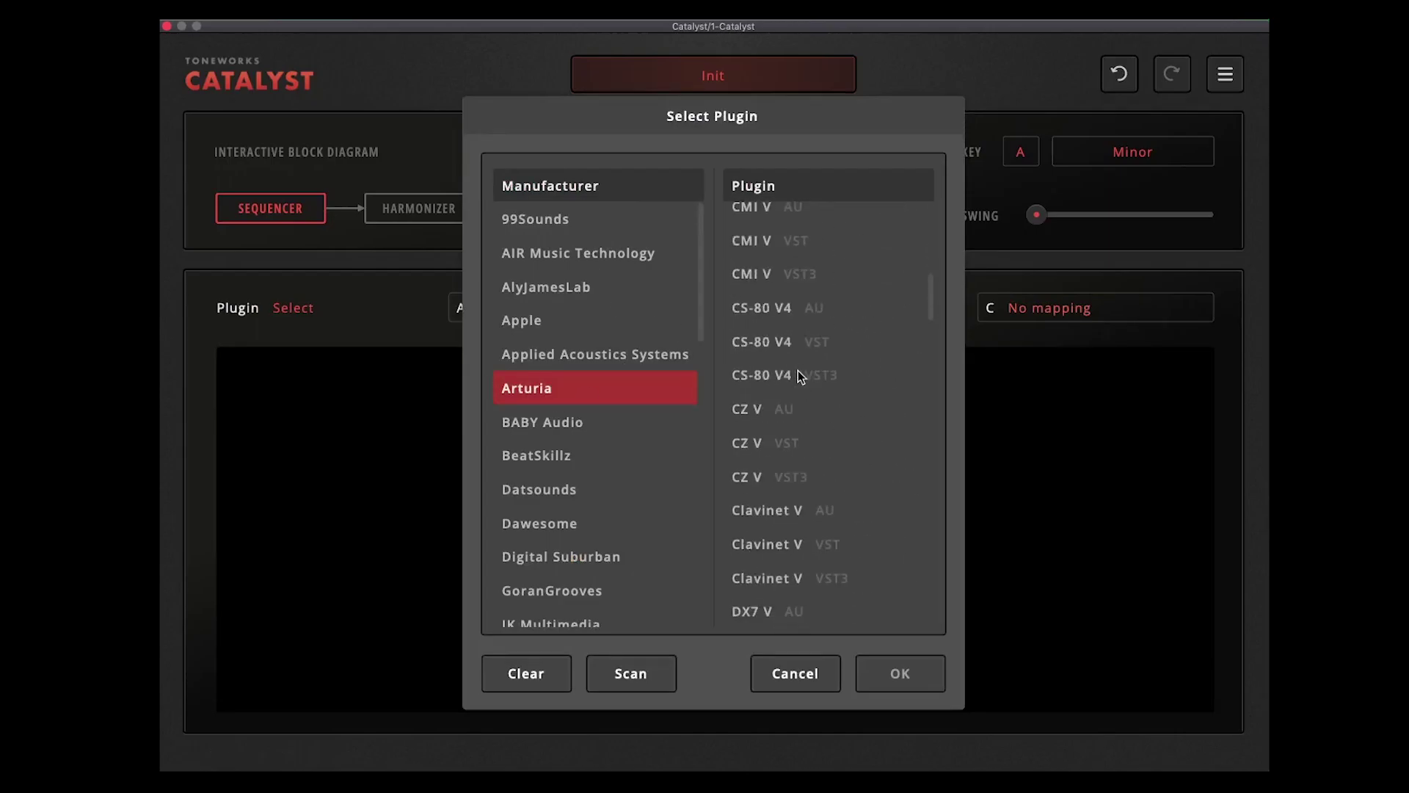
scroll(798, 368, "up", 5)
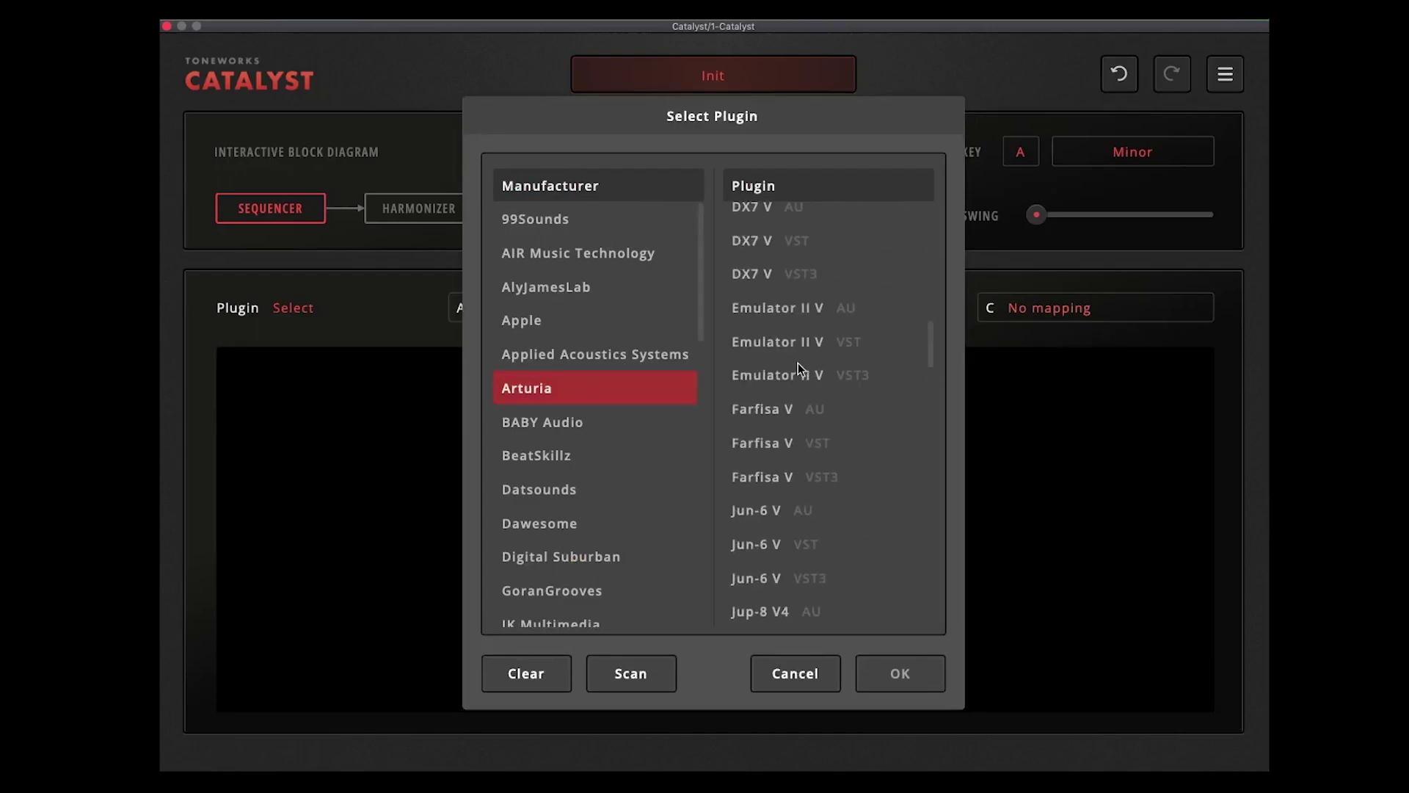
left_click(764, 274)
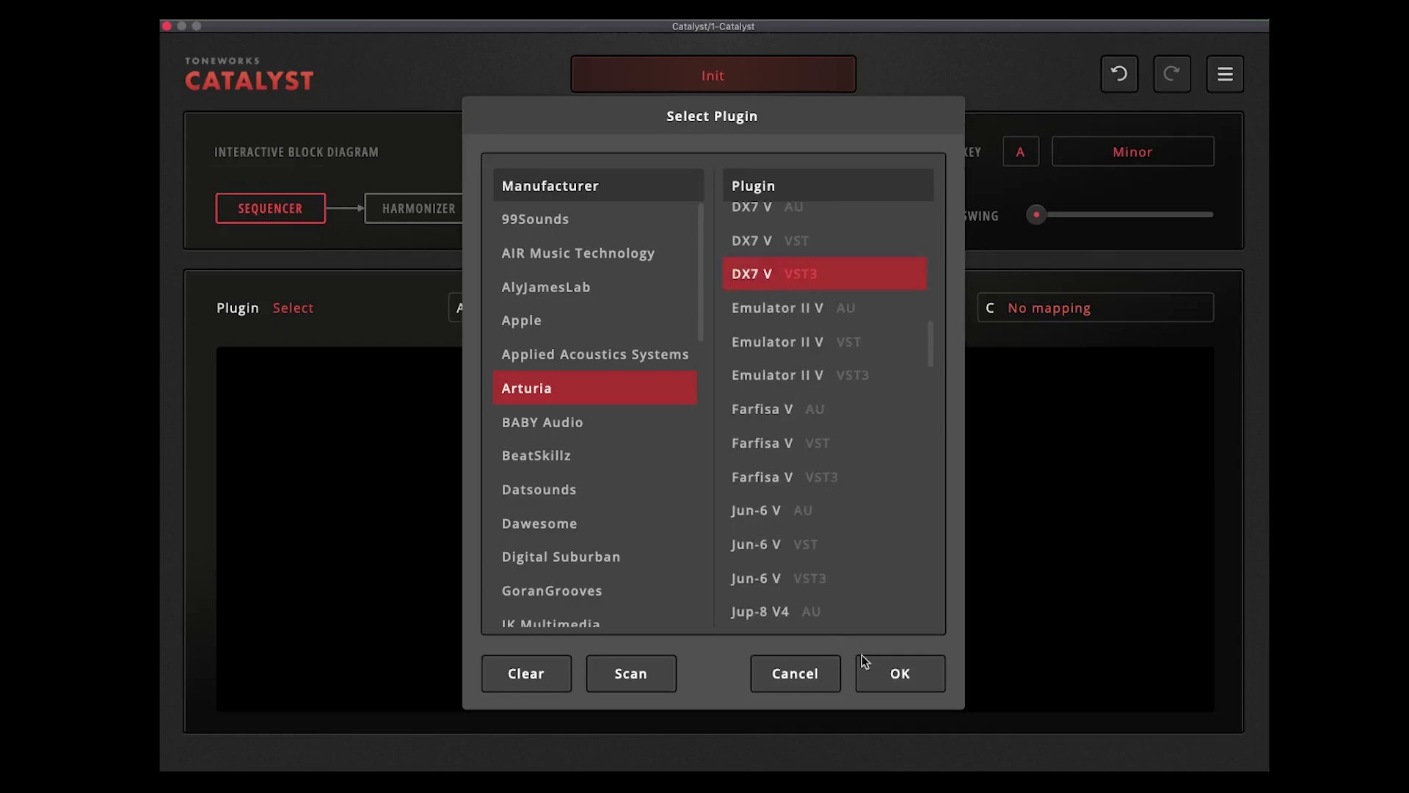
left_click(874, 673)
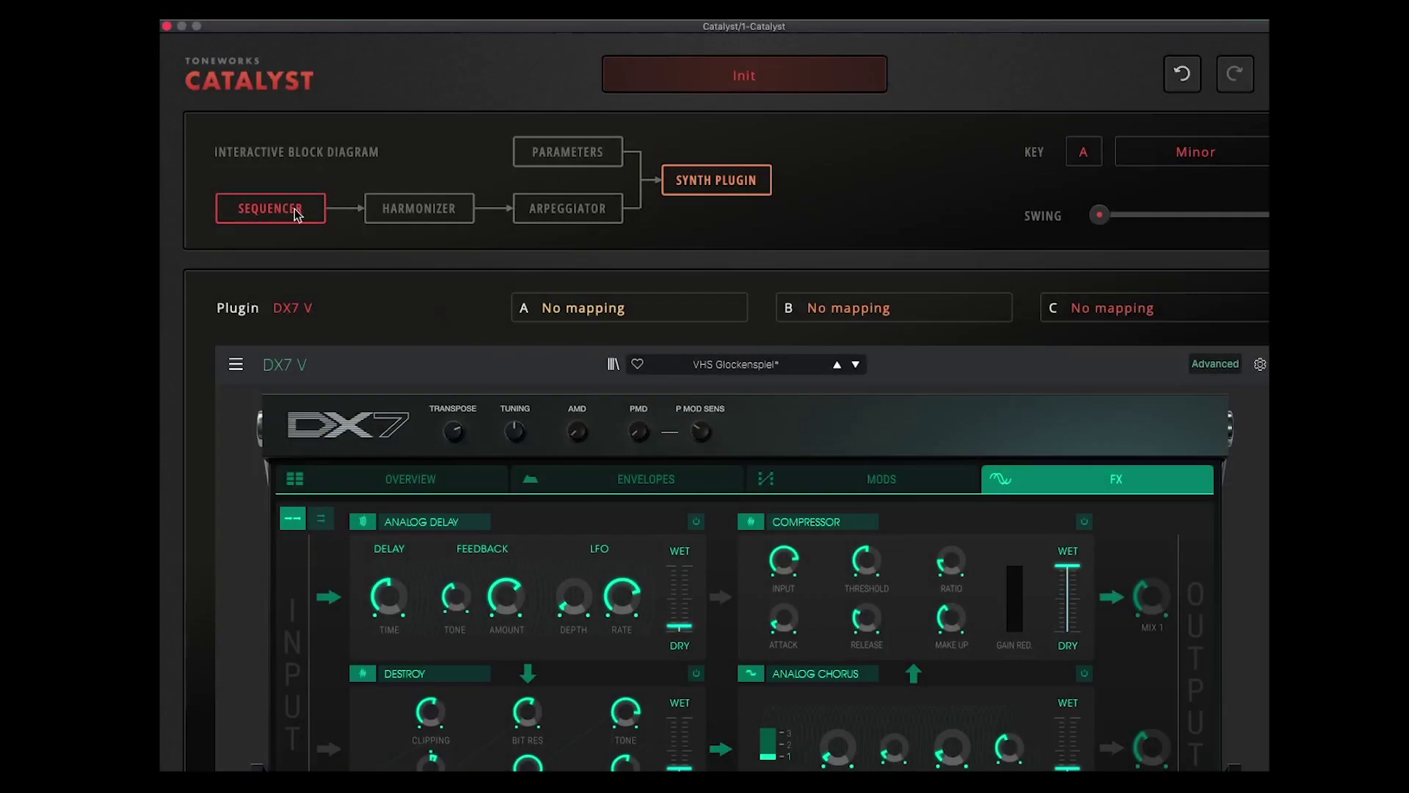
- Return to the Sequencer, leaving the key at A Minor and the 16th-note swing at 0
left_click(286, 211)
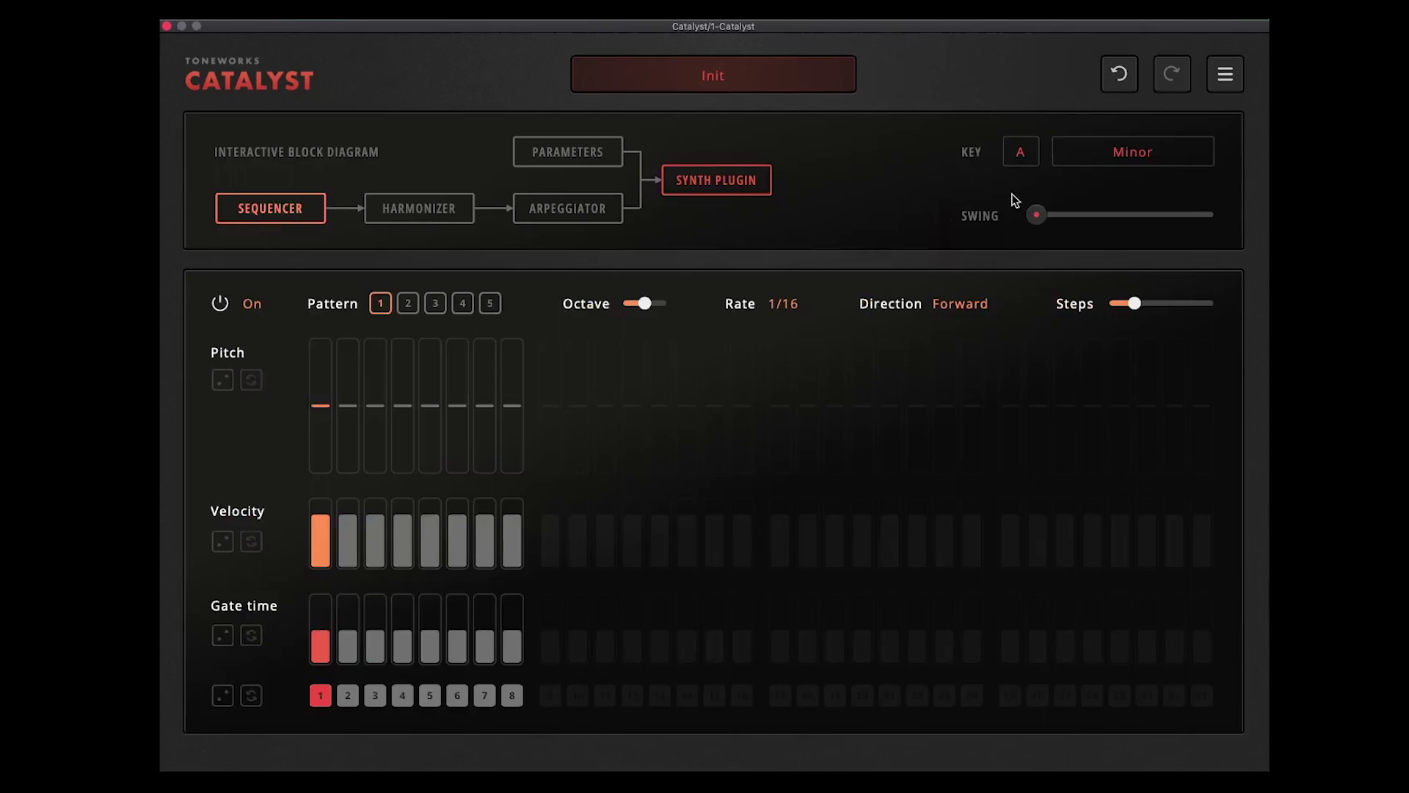
left_click(1016, 155)
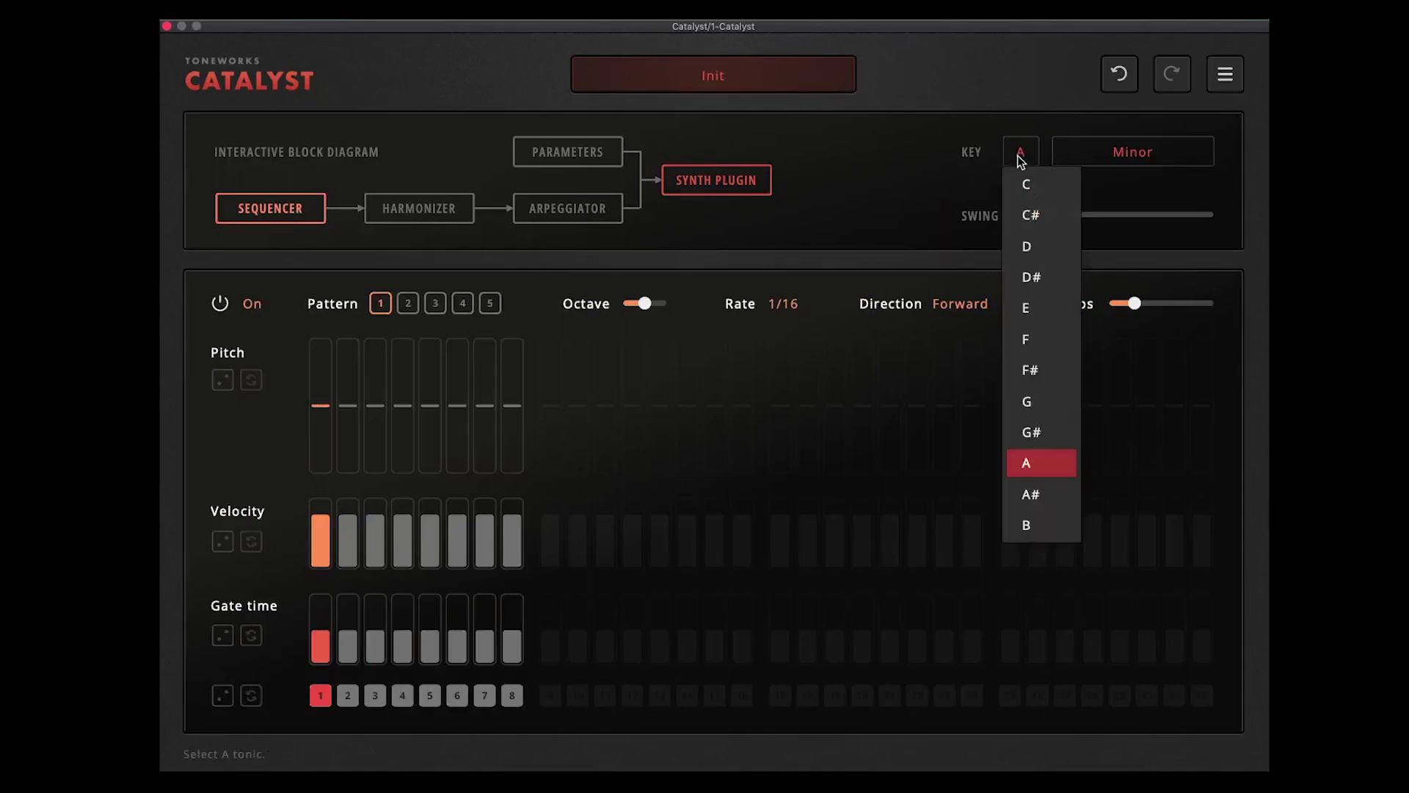
left_click(983, 231)
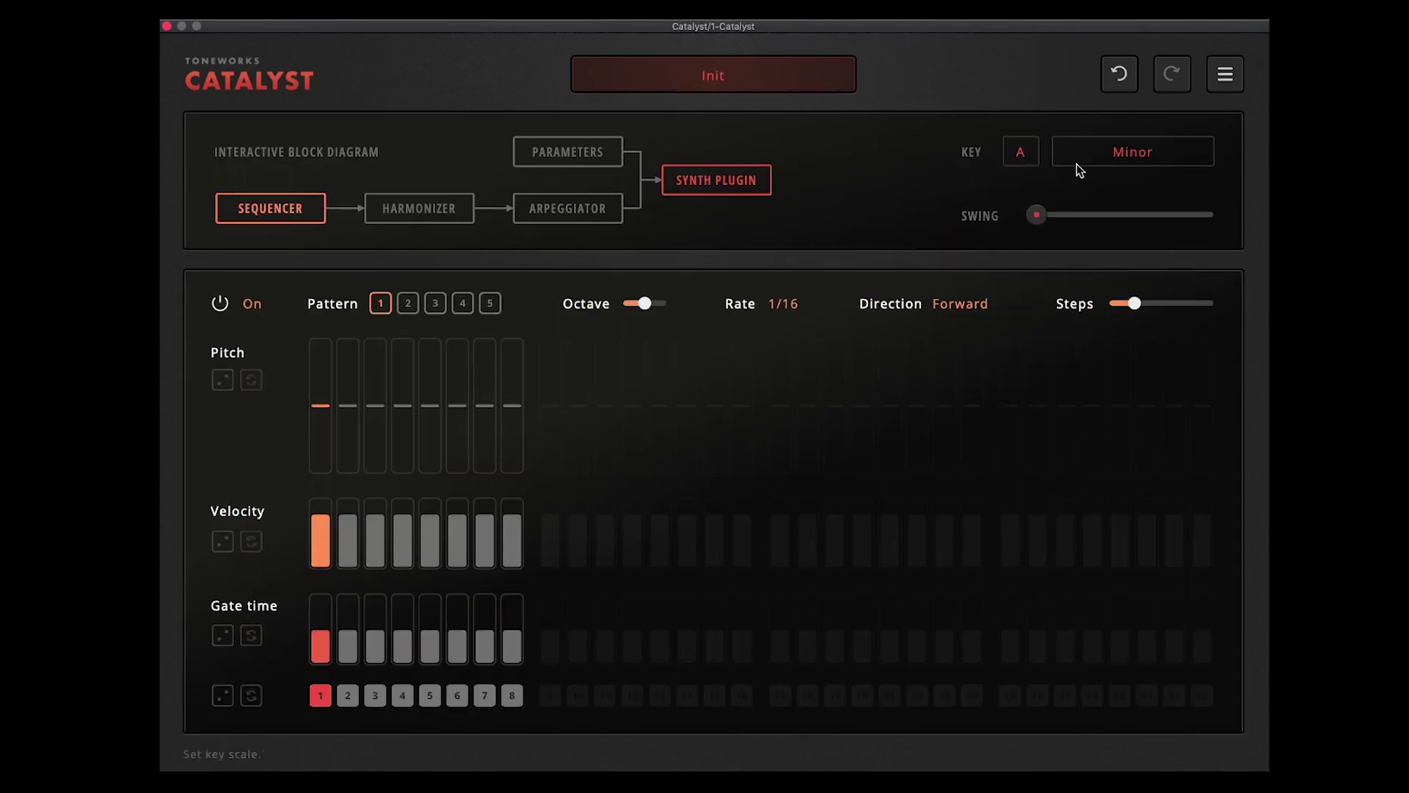
left_click(1099, 155)
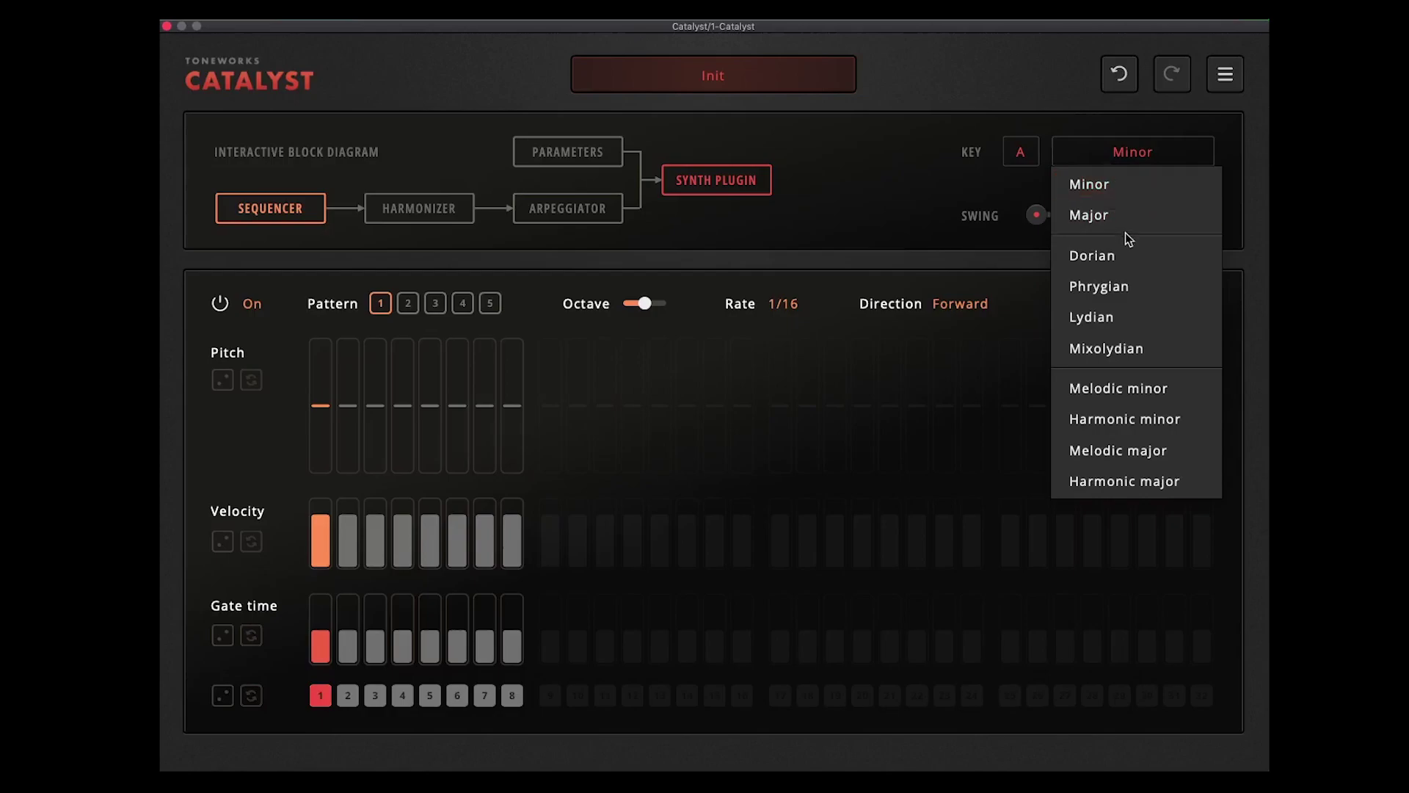
left_click(974, 230)
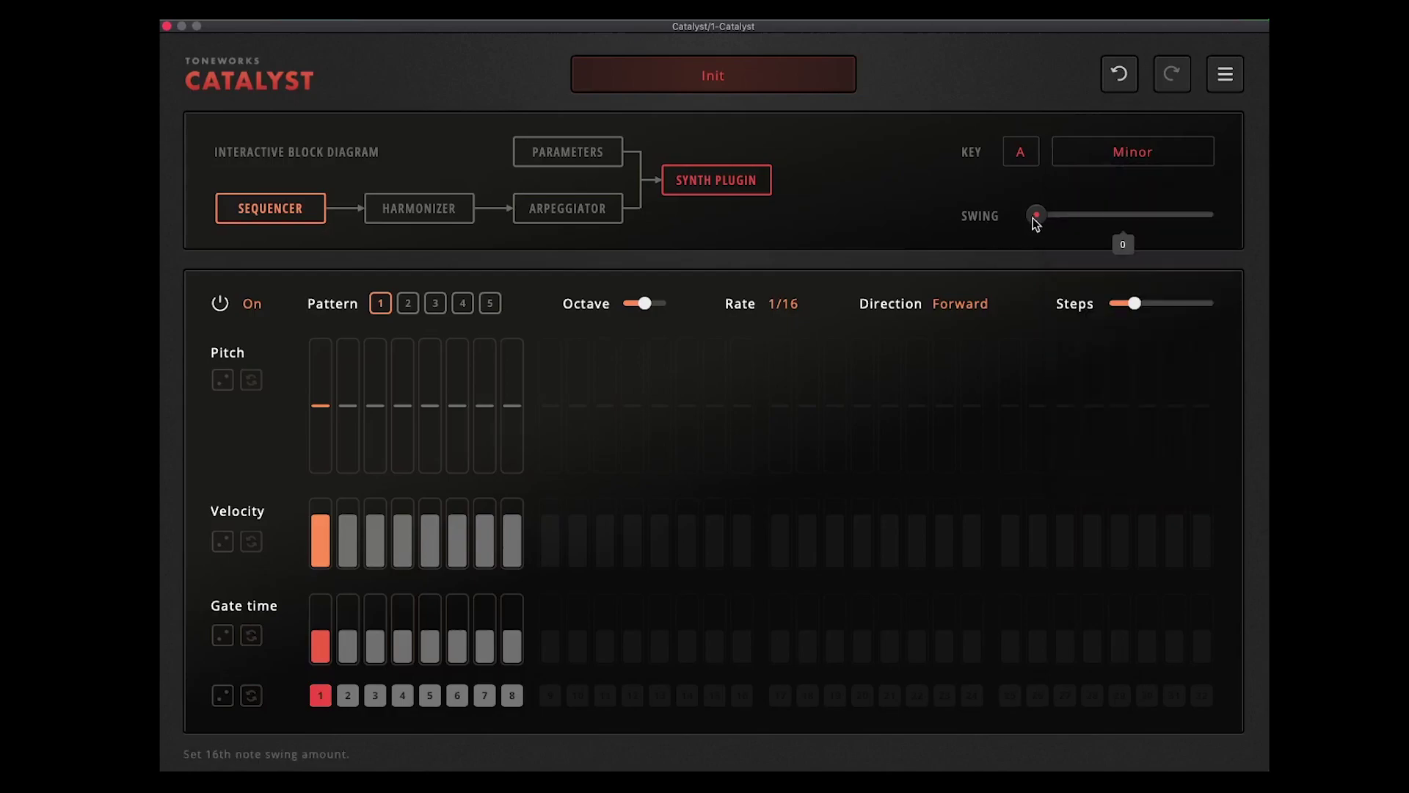
mouse_move(1033, 218)
left_mouse_down()
mouse_move(1227, 224)
mouse_move(1006, 218)
left_mouse_up()
- Change the key root from A to D# and bring step 1's pitch back to D#
mouse_move(316, 407)
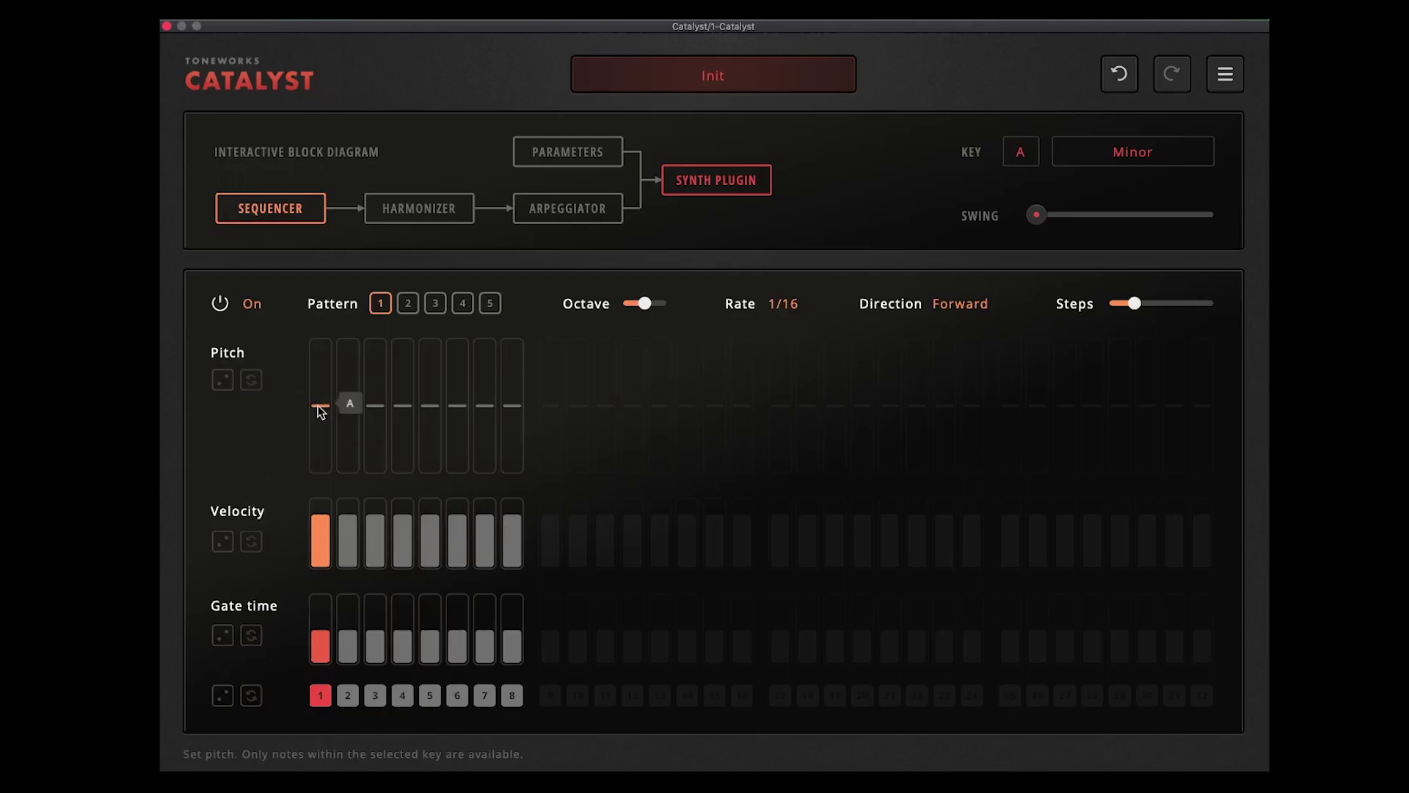
left_click_drag(319, 409, 320, 370)
mouse_move(318, 411)
left_click_drag(315, 403, 315, 371)
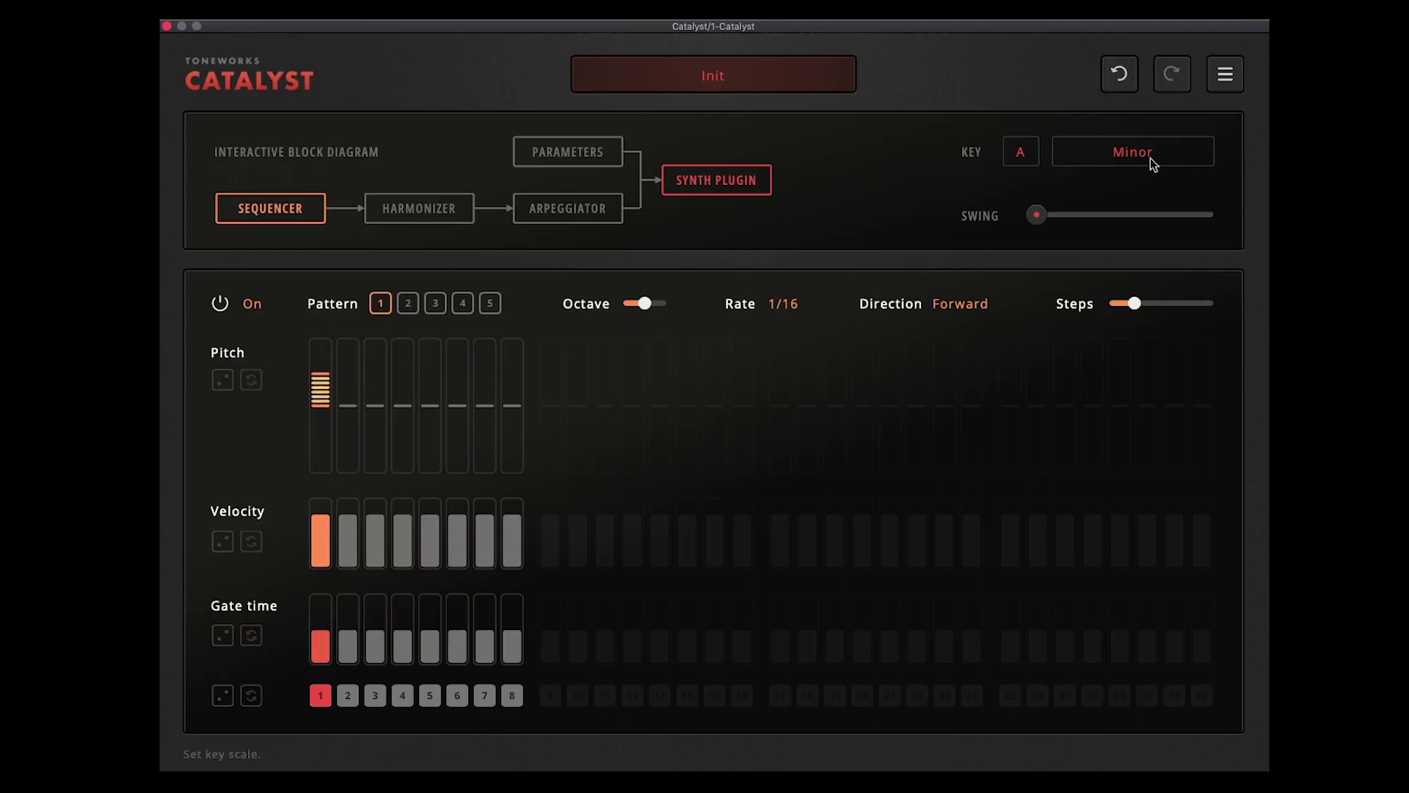
left_click(1020, 153)
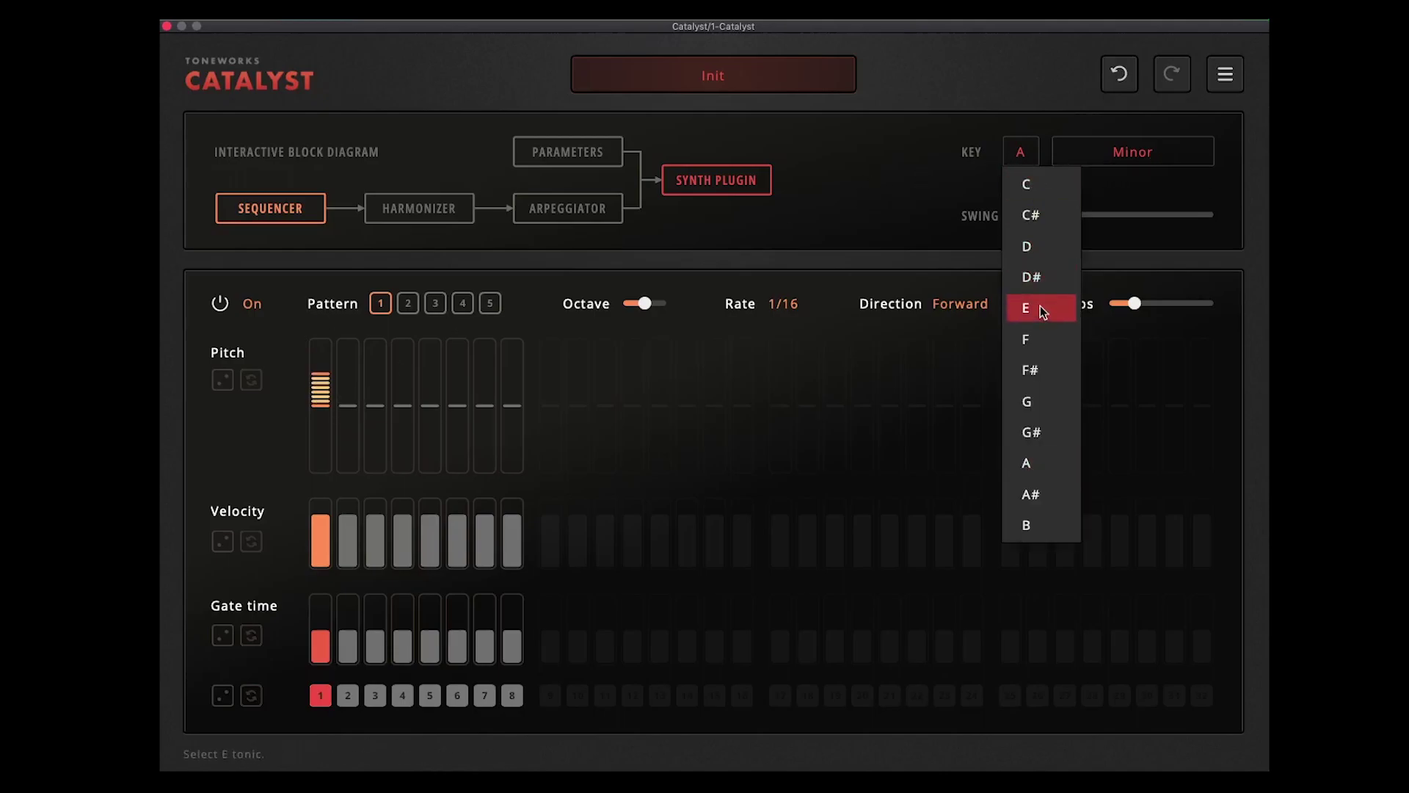
left_click(1038, 276)
left_click_drag(320, 380, 321, 403)
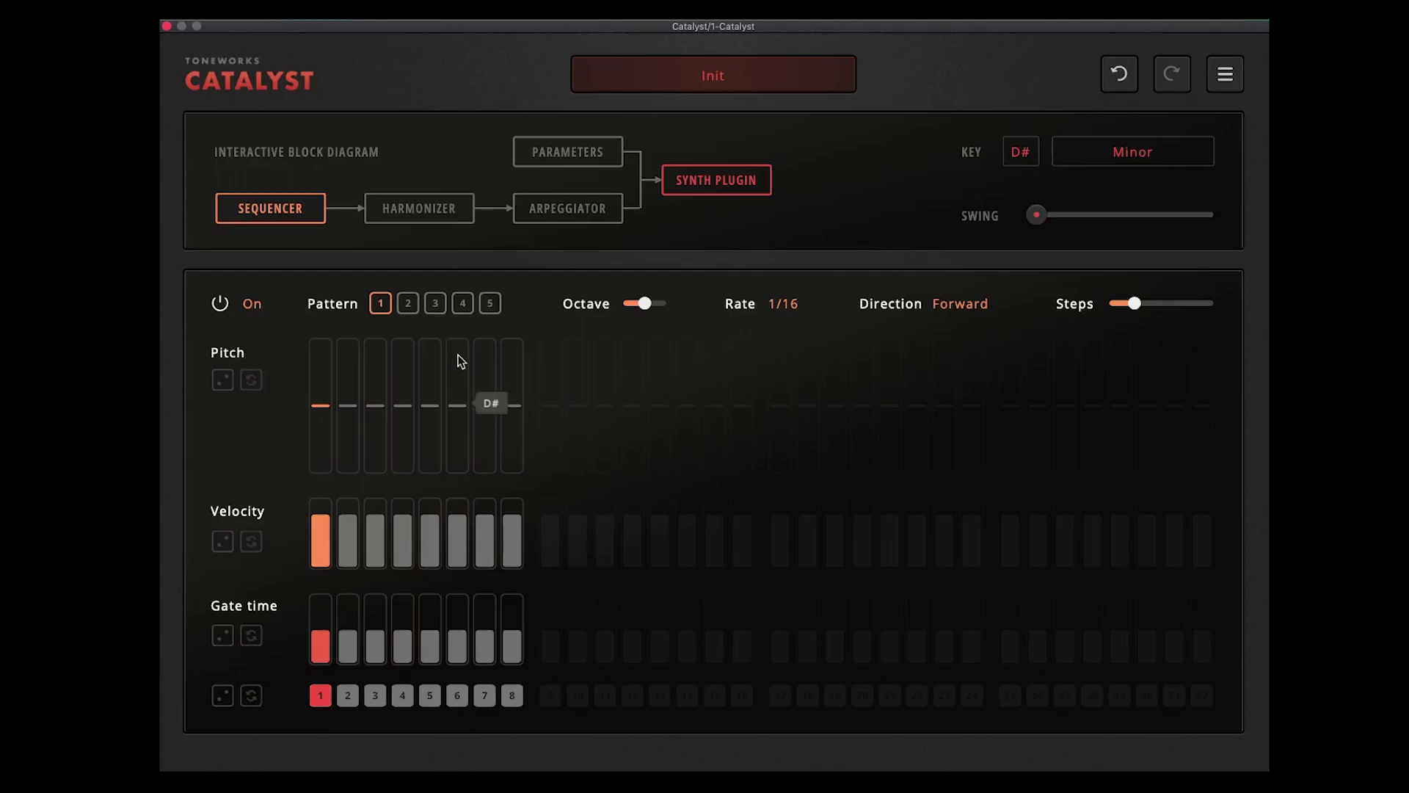
- Switch on steps 2–8, each at a different pitch, with step 5 on A#
left_click(351, 387)
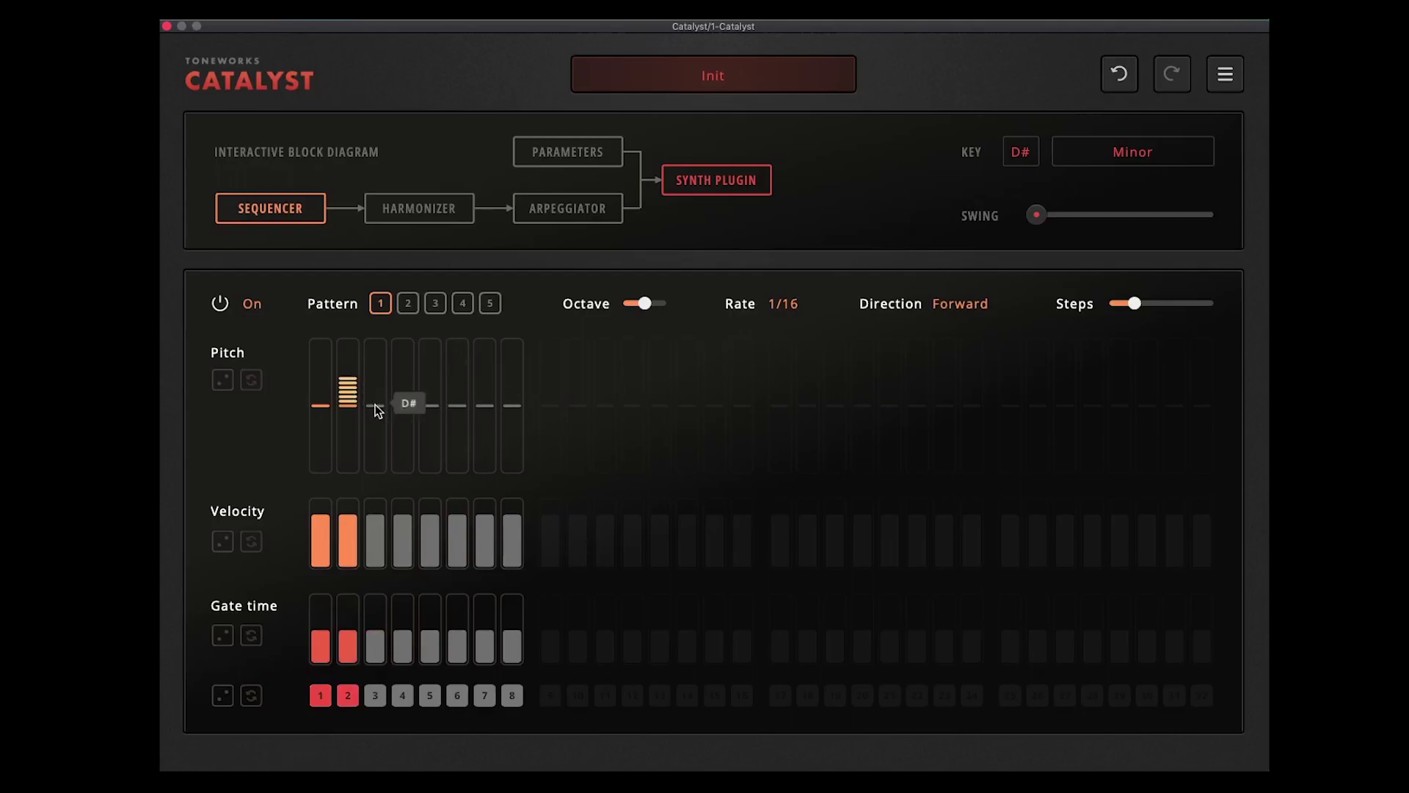
left_click_drag(375, 404, 375, 422)
left_click(367, 699)
left_click(367, 698)
left_click(400, 400)
left_click(432, 412)
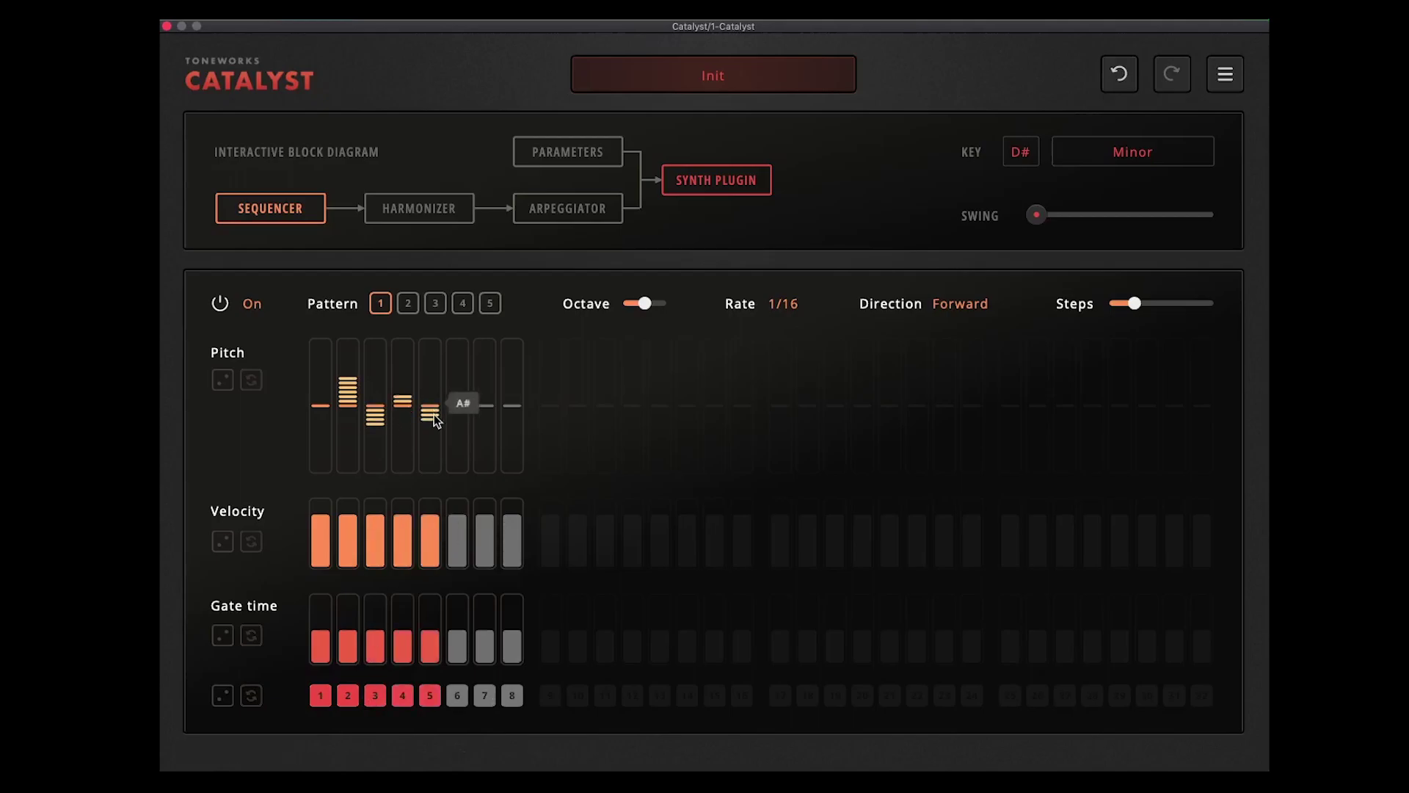
left_click(463, 403)
left_click(480, 405)
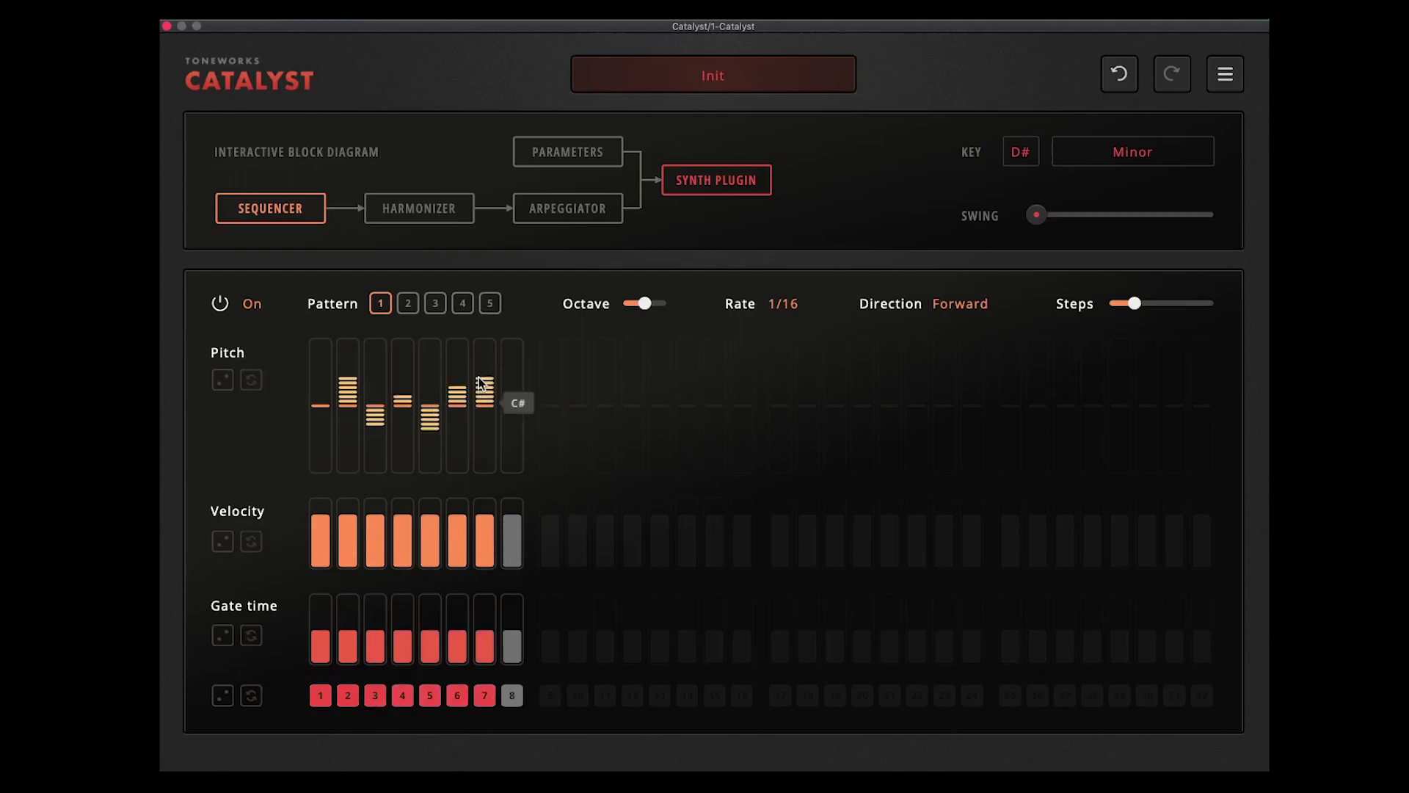
left_click(510, 371)
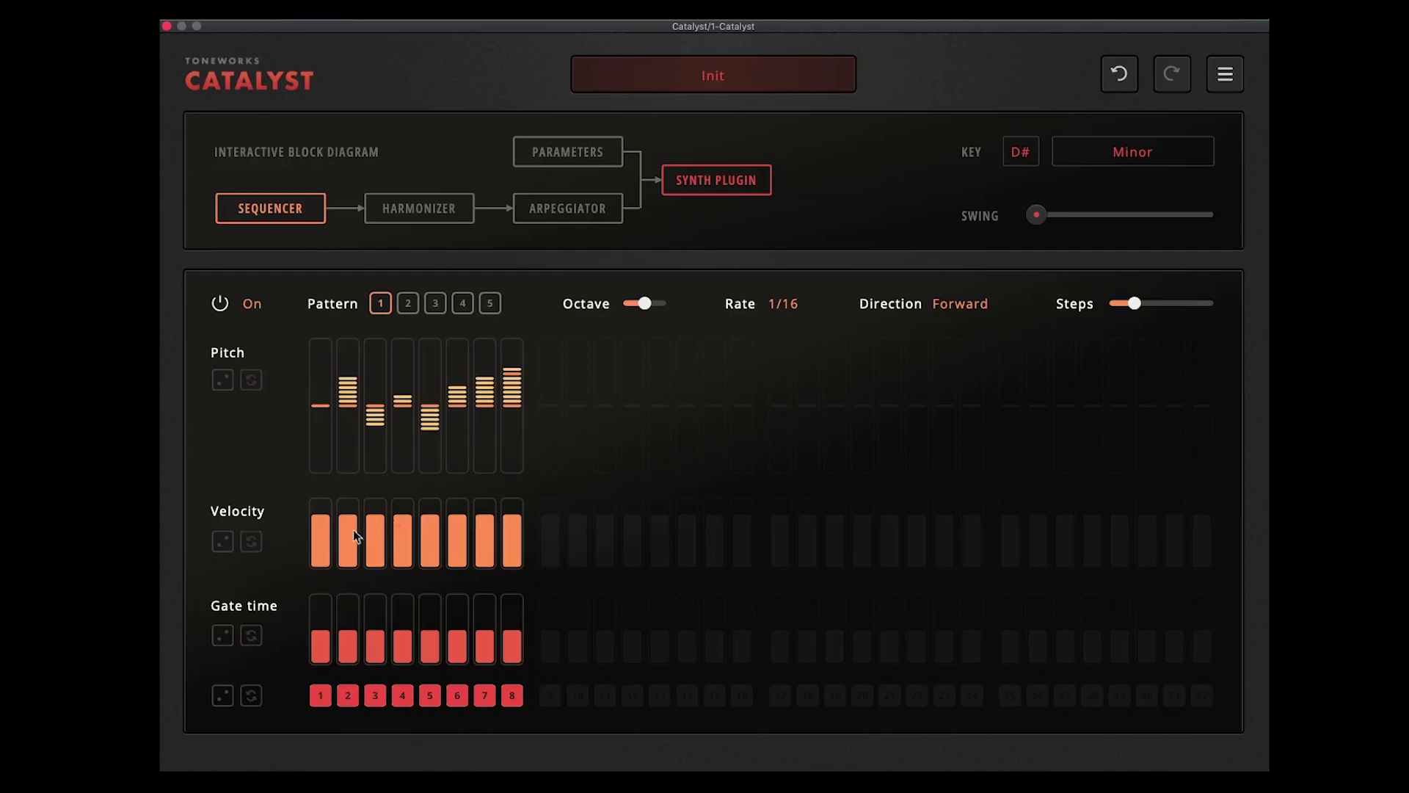
- Make step 2 much softer, cut step 1's gate to 11 and step 3's gate to about half
mouse_move(348, 529)
left_mouse_down()
mouse_move(375, 558)
mouse_move(425, 530)
mouse_move(425, 547)
mouse_move(479, 538)
mouse_move(482, 560)
mouse_move(514, 560)
left_mouse_up()
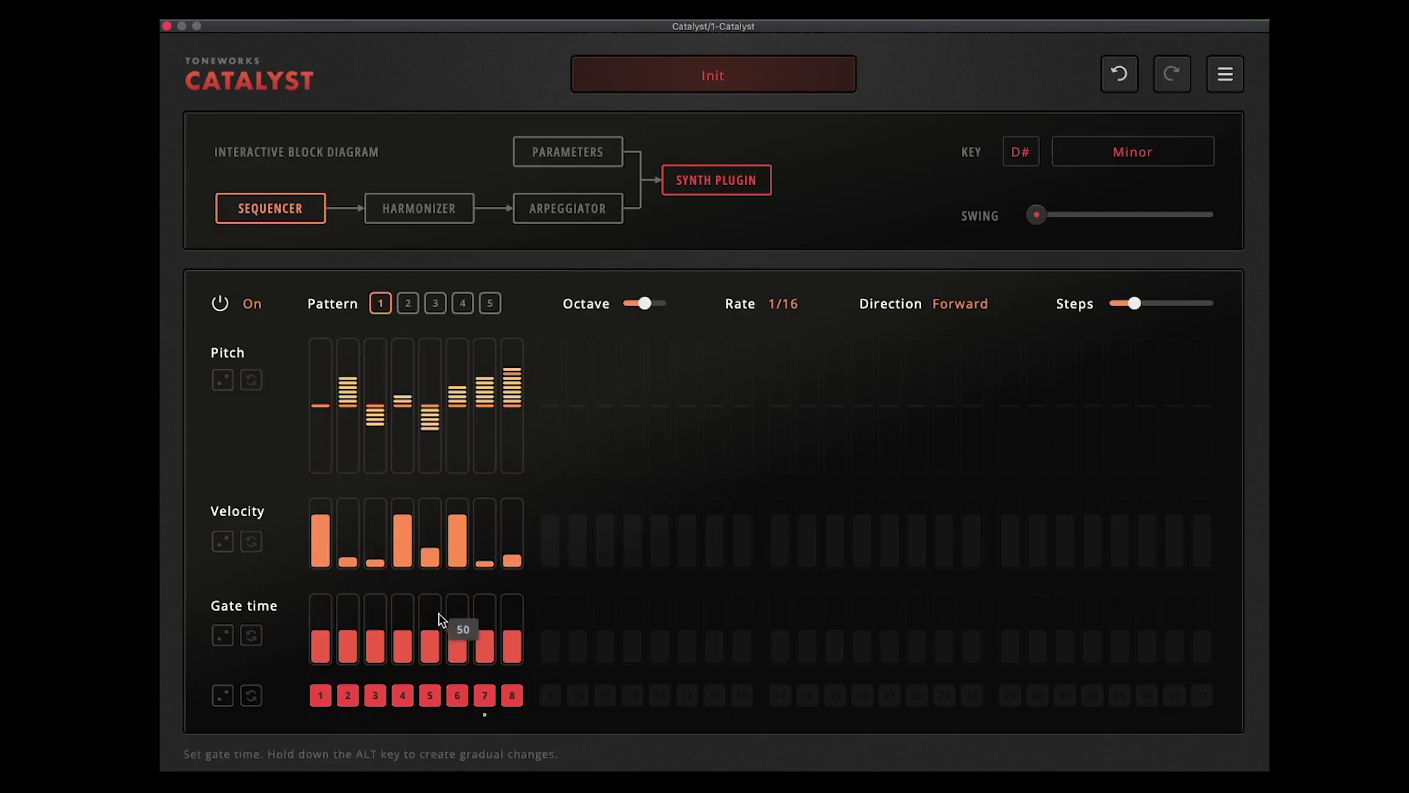
mouse_move(320, 640)
left_mouse_down()
mouse_move(369, 647)
mouse_move(372, 663)
mouse_move(402, 664)
left_mouse_up()
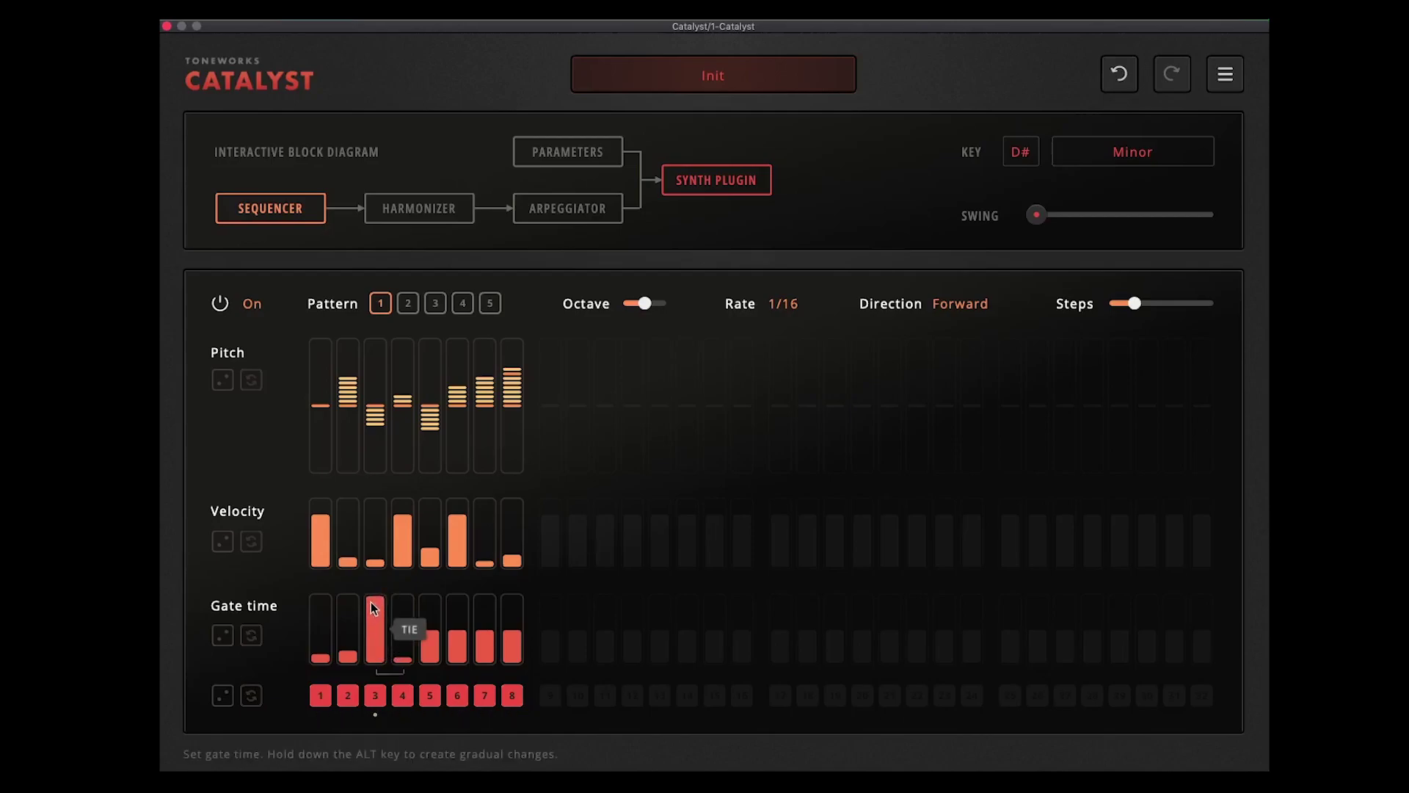
left_click_drag(371, 602, 379, 637)
left_click(371, 644)
left_click_drag(370, 644, 376, 551)
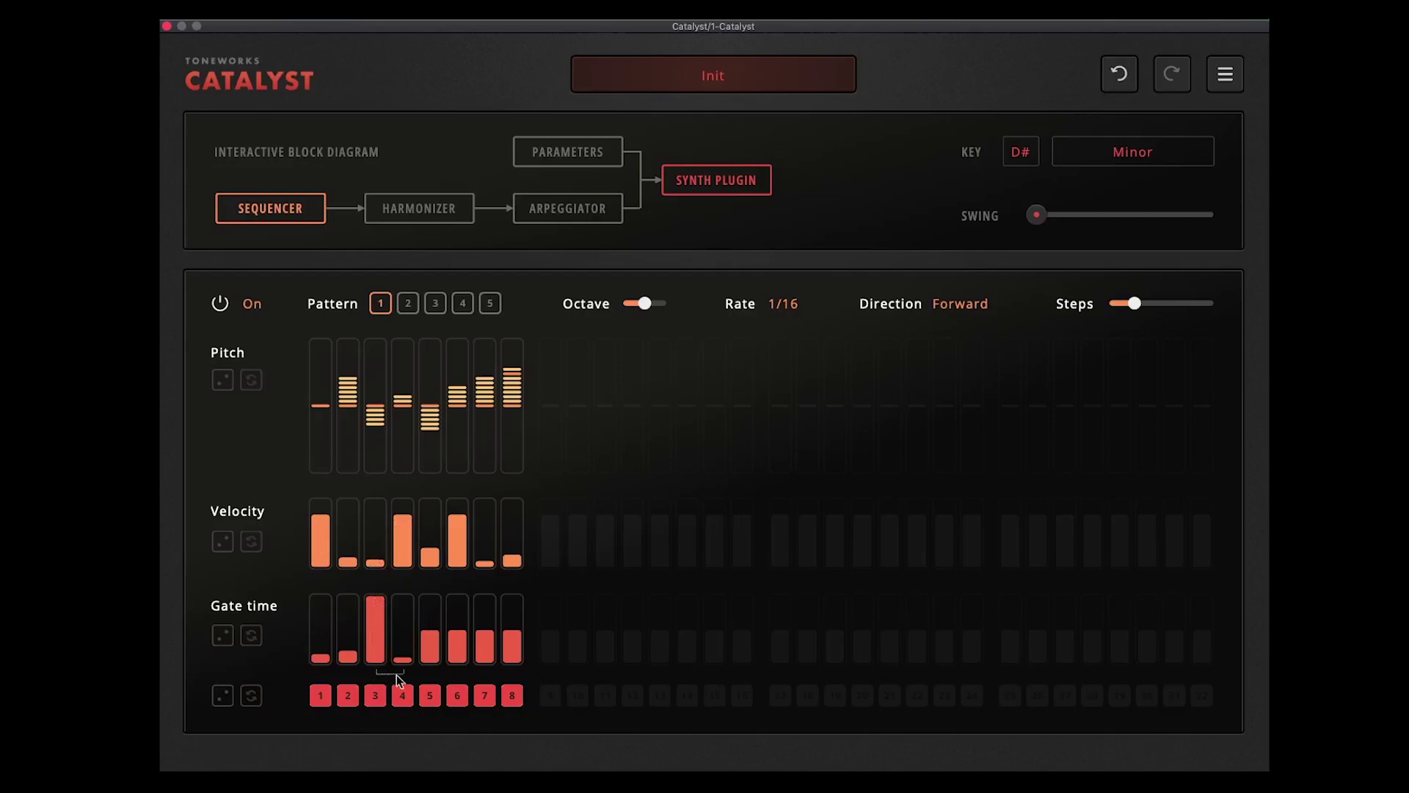
mouse_move(376, 642)
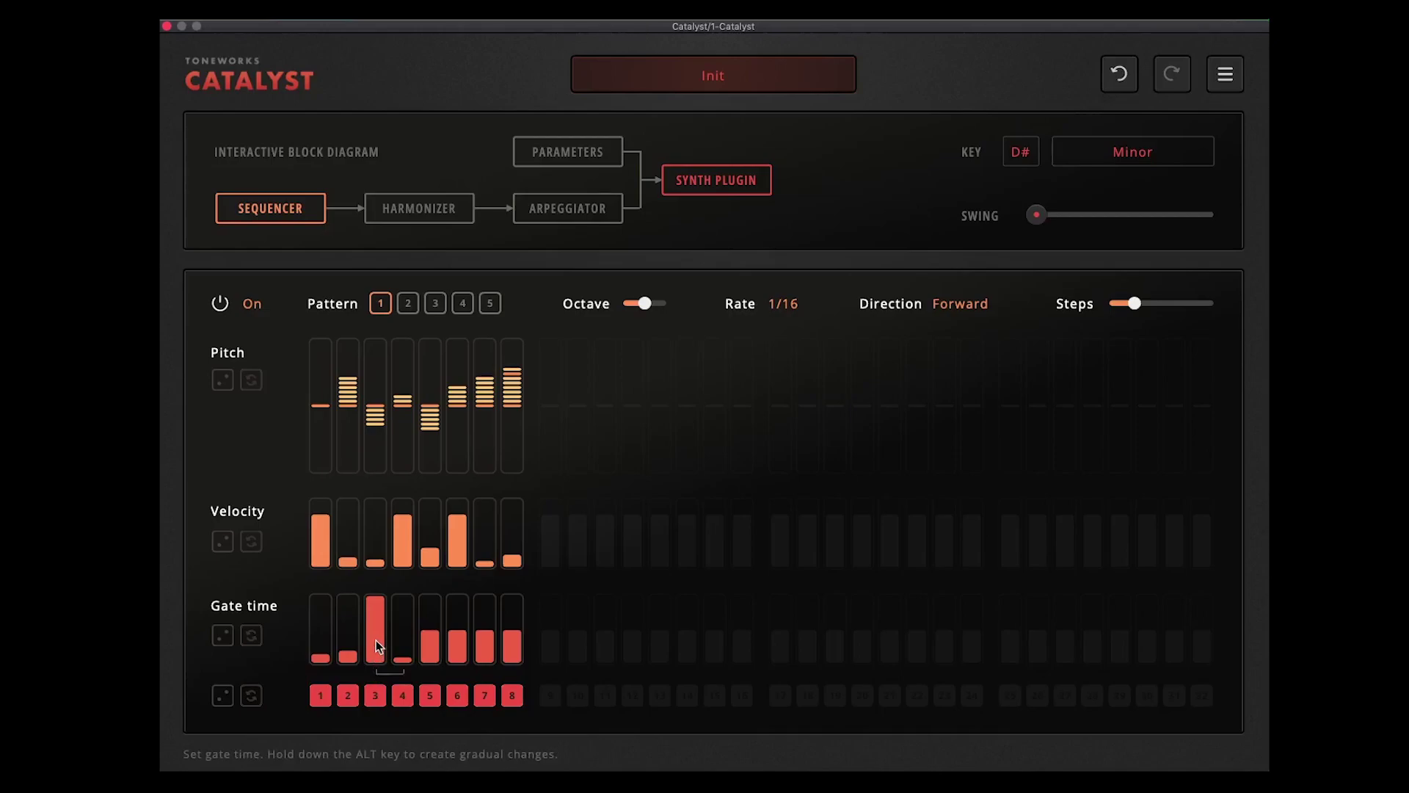
mouse_move(377, 636)
left_mouse_down()
mouse_move(376, 605)
mouse_move(378, 628)
left_mouse_up()
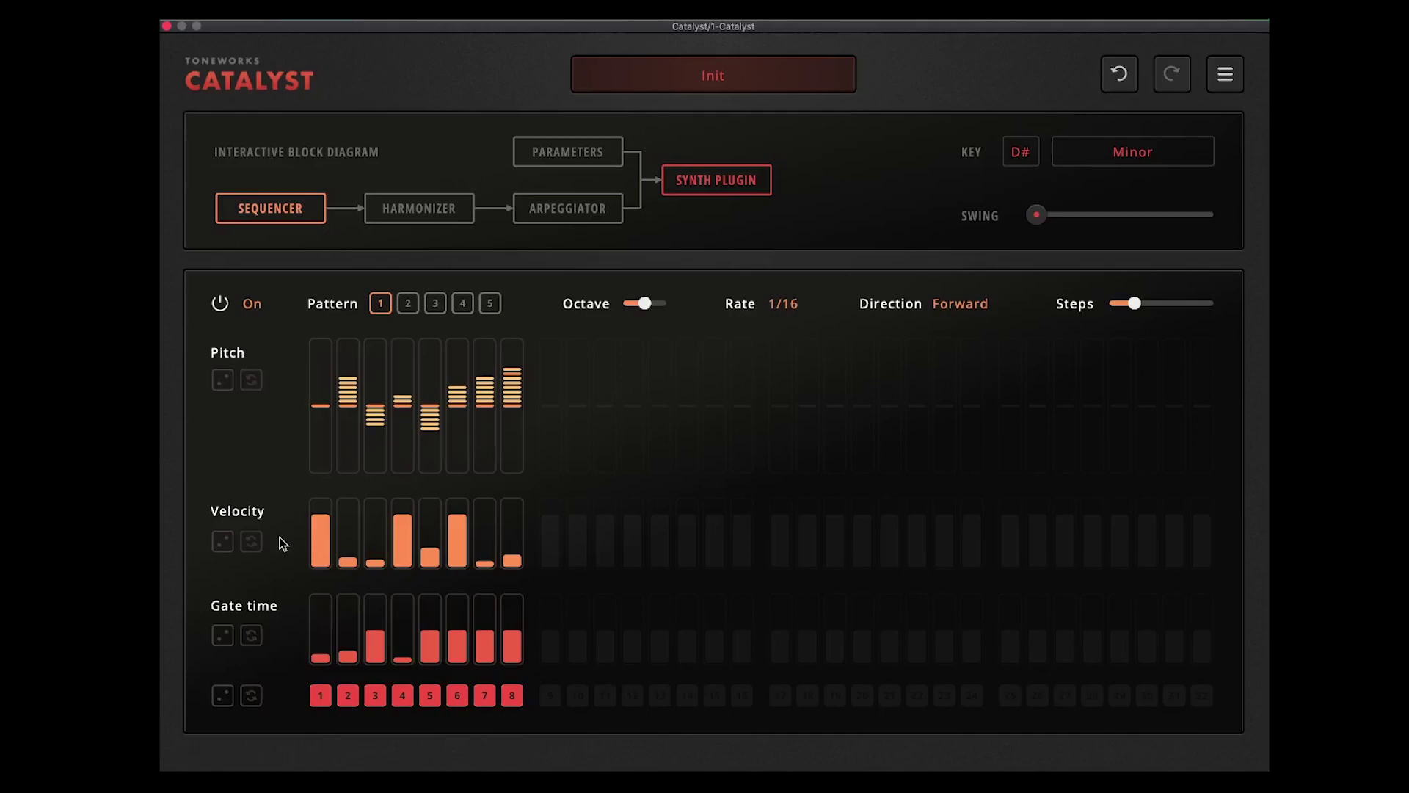
- Randomize the step pitches, velocities and gate times with the dice buttons
left_click(223, 383)
left_click(223, 382)
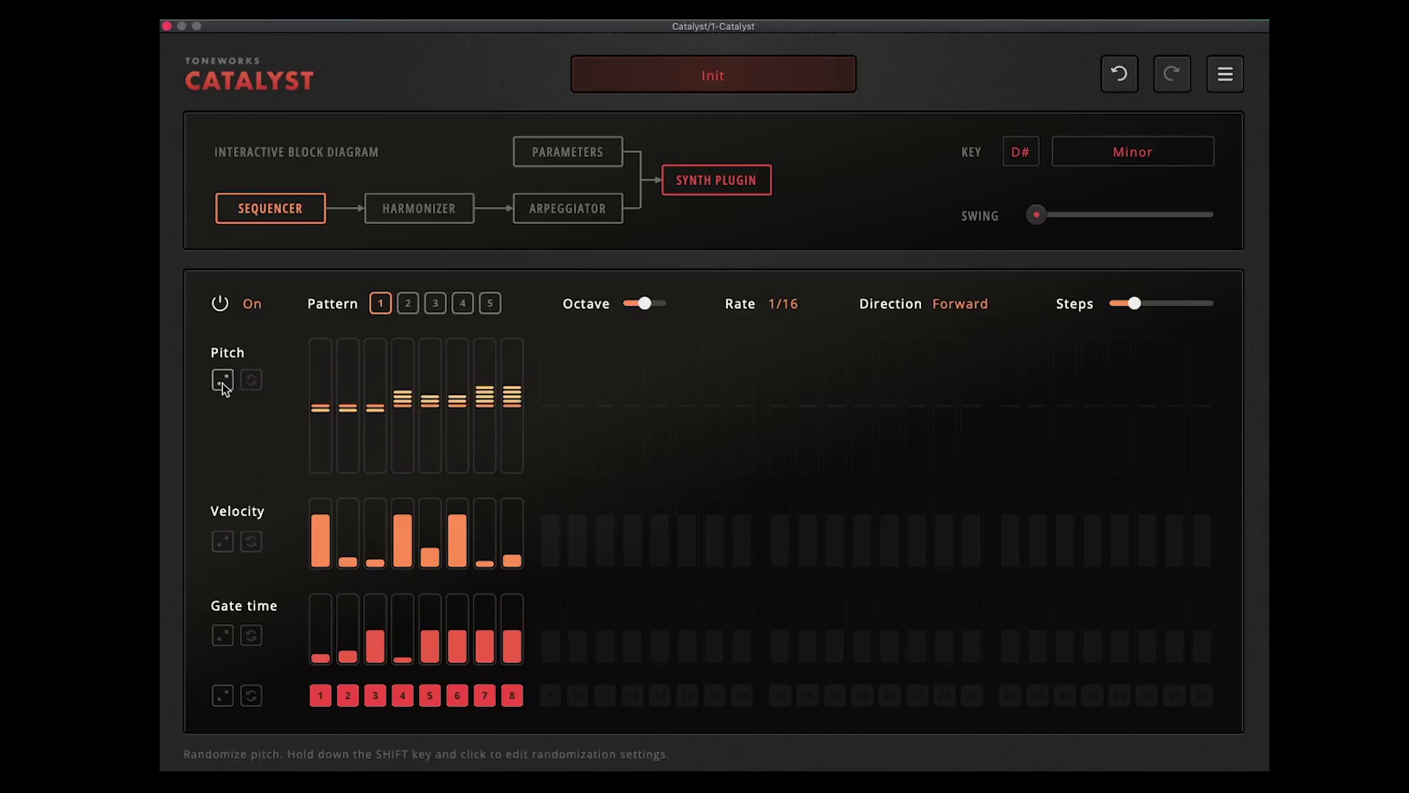
left_click(223, 382)
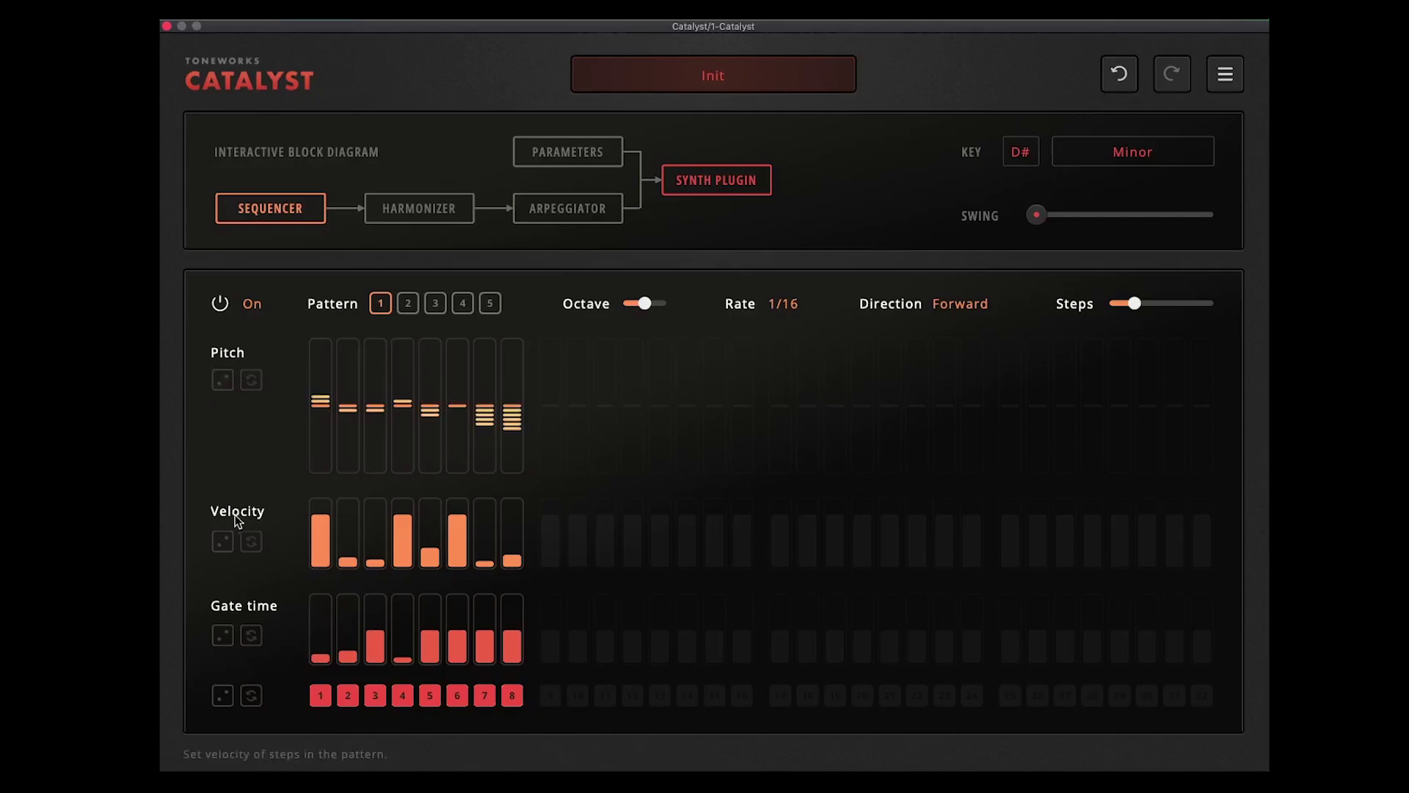
left_click(222, 542)
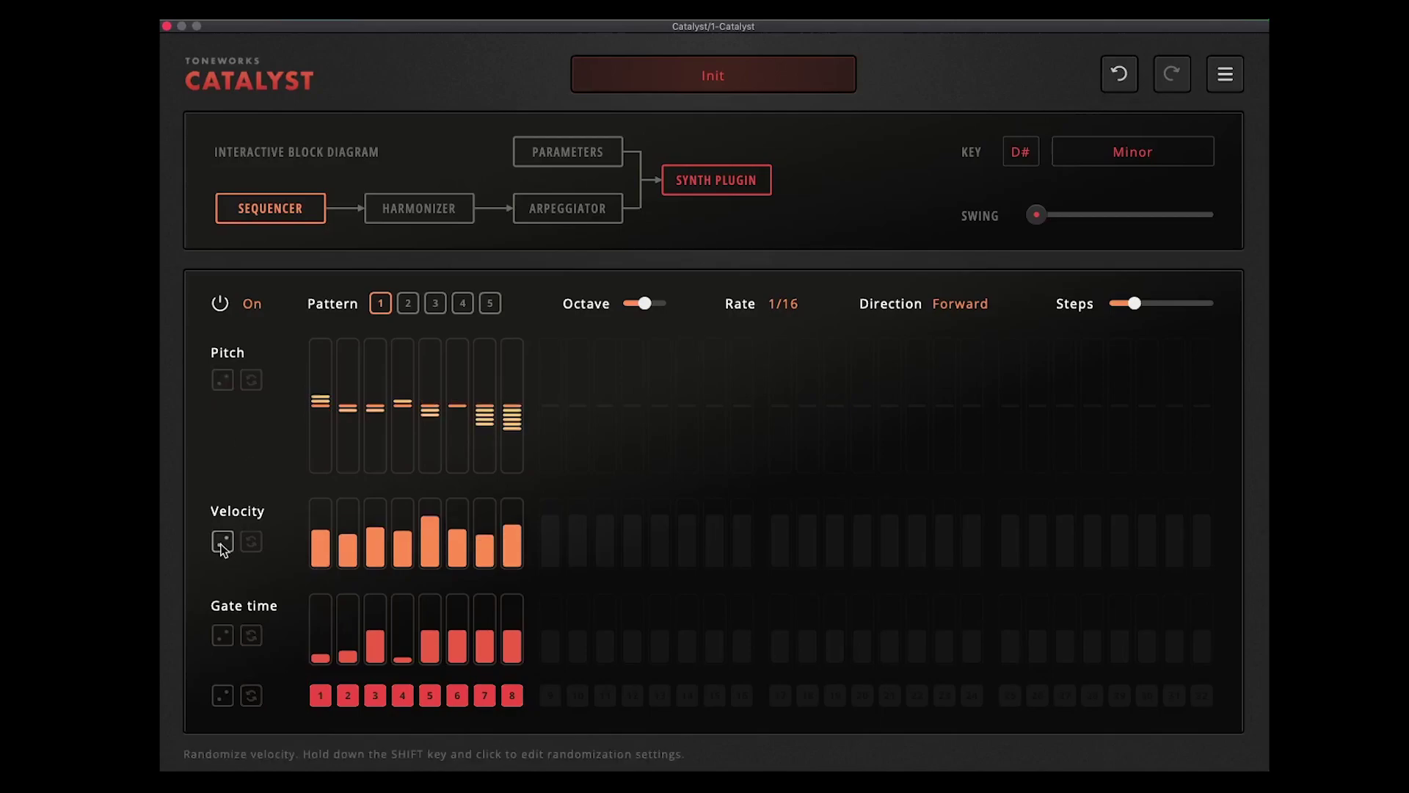
left_click(223, 637)
left_click(223, 637)
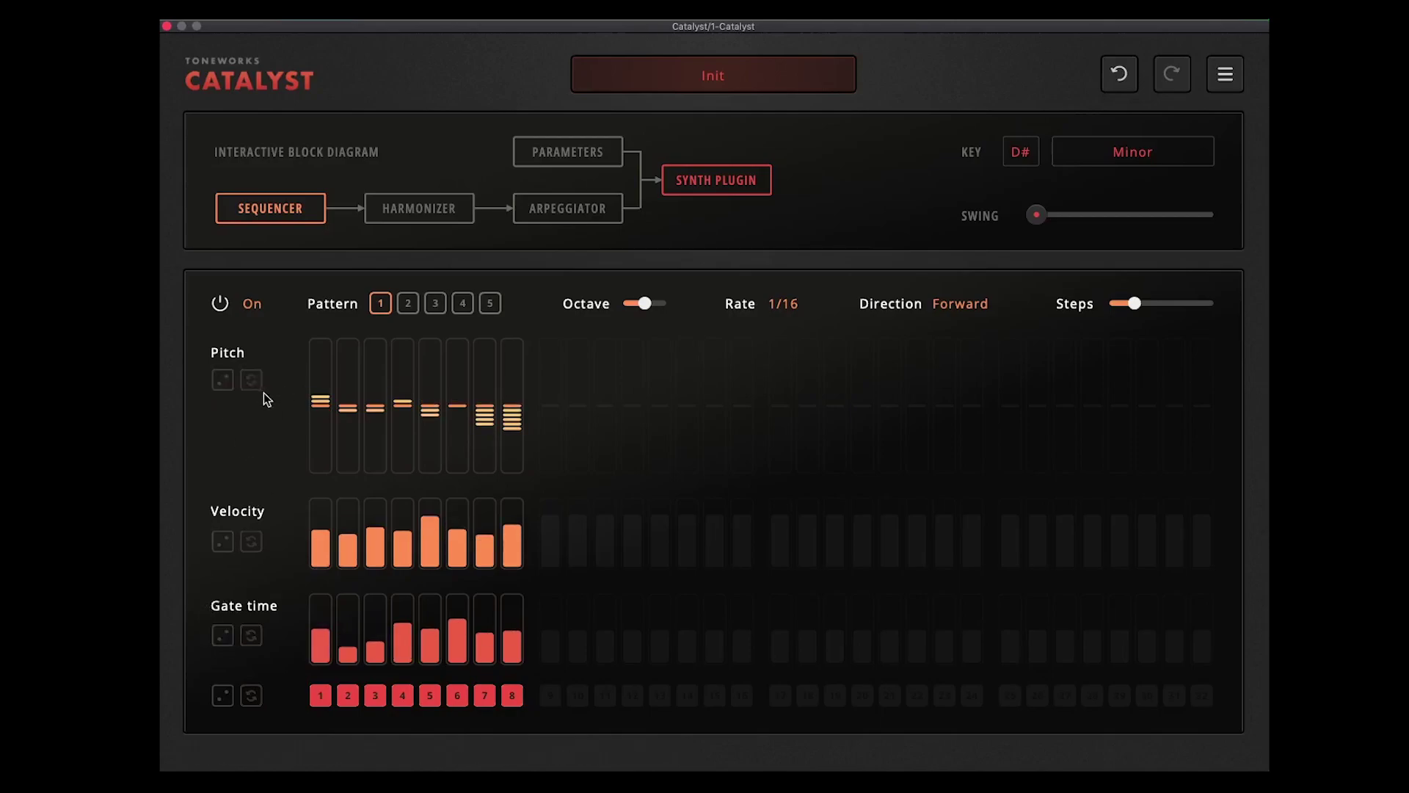
- Re-roll the step pitches a few more times, then switch off steps 3 and 6
left_click(223, 385)
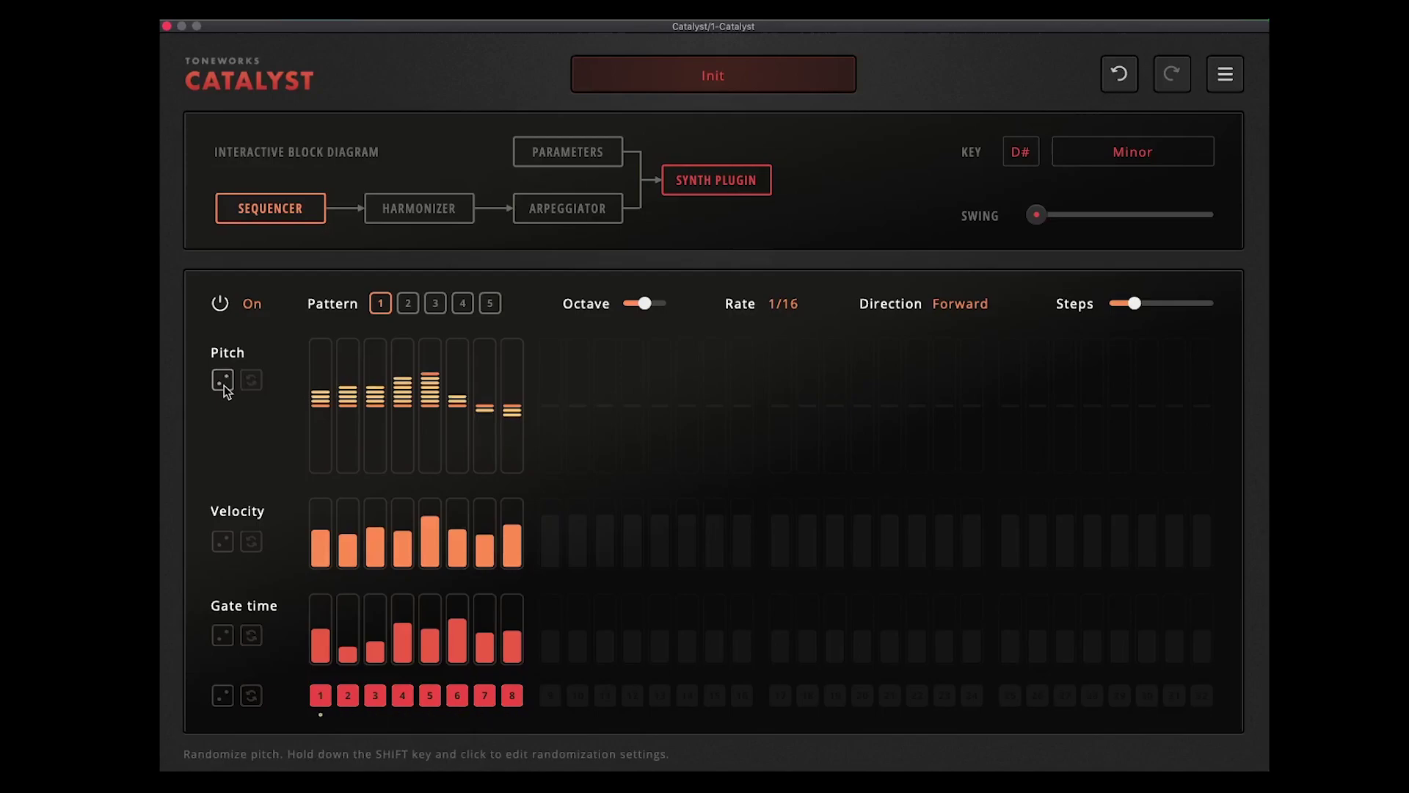
left_click(223, 385)
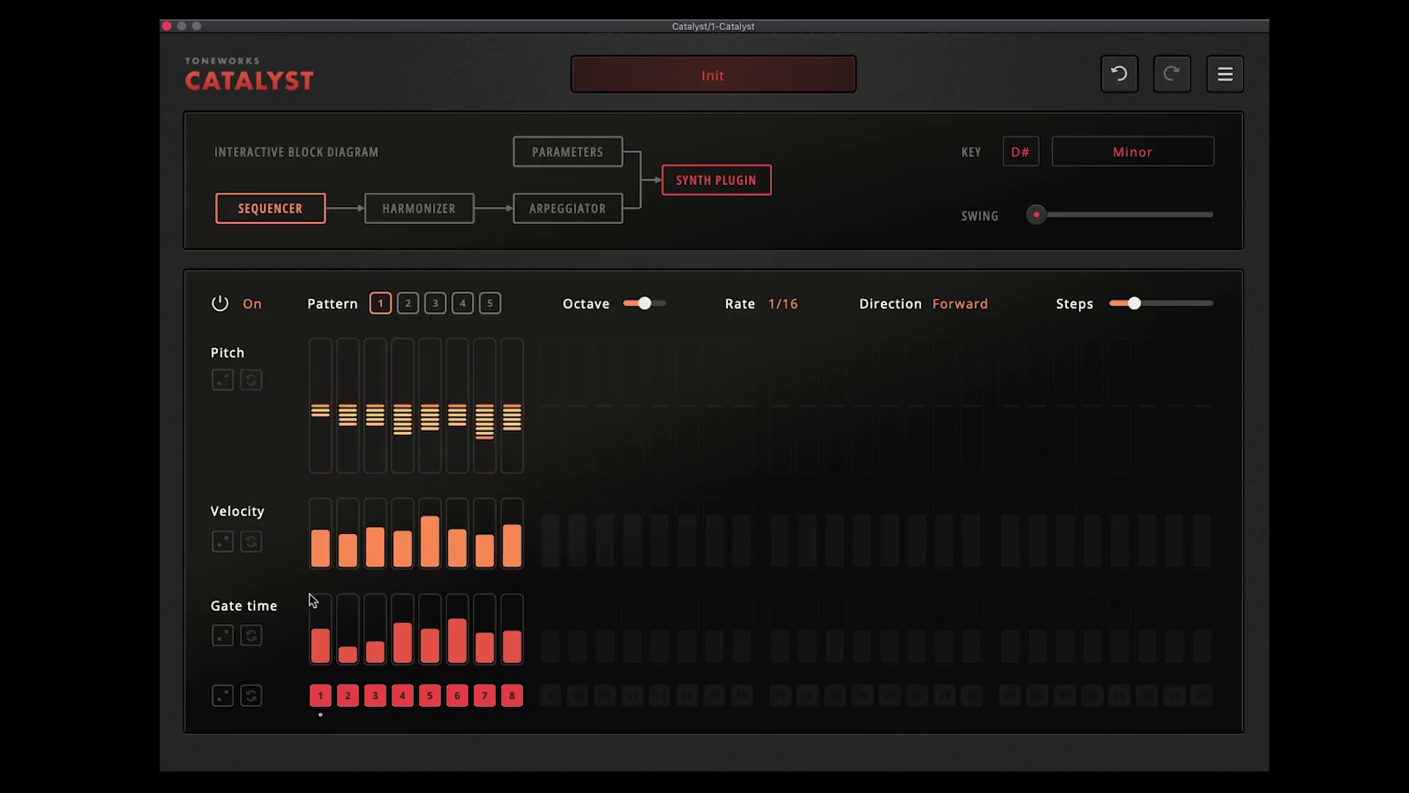
left_click(223, 380)
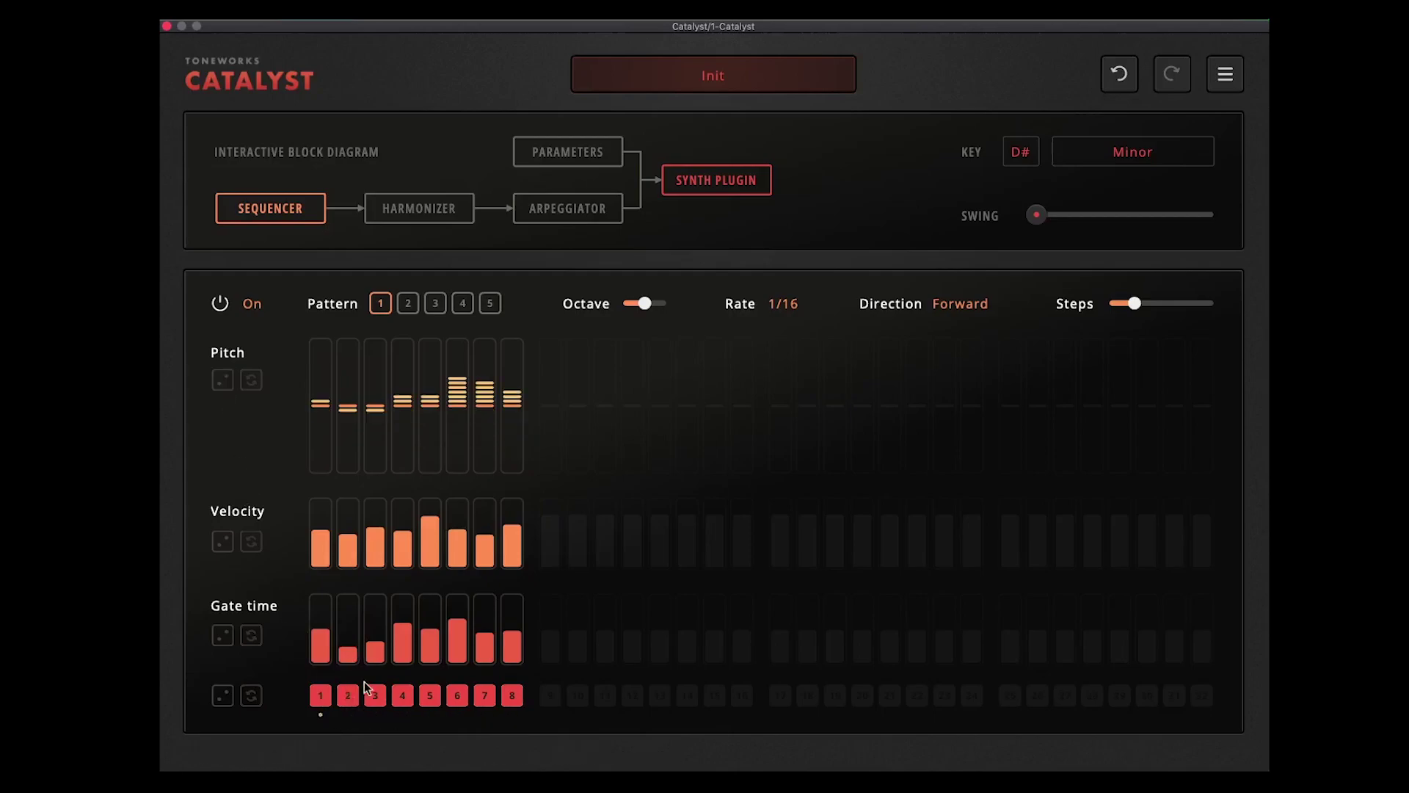
left_click(375, 696)
left_click(455, 697)
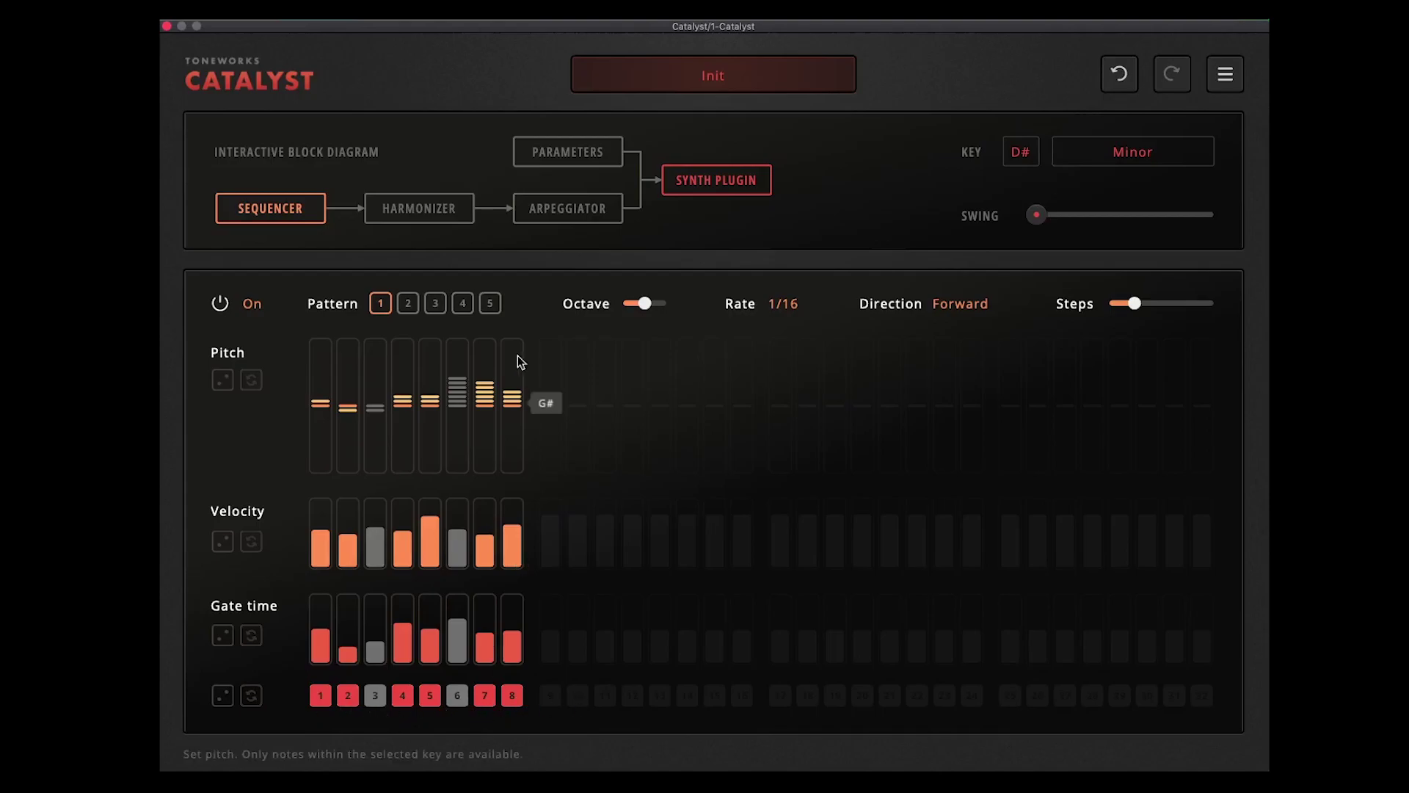
- Set the sequencer rate to 1/8 after briefly trying 1/32
left_click(787, 304)
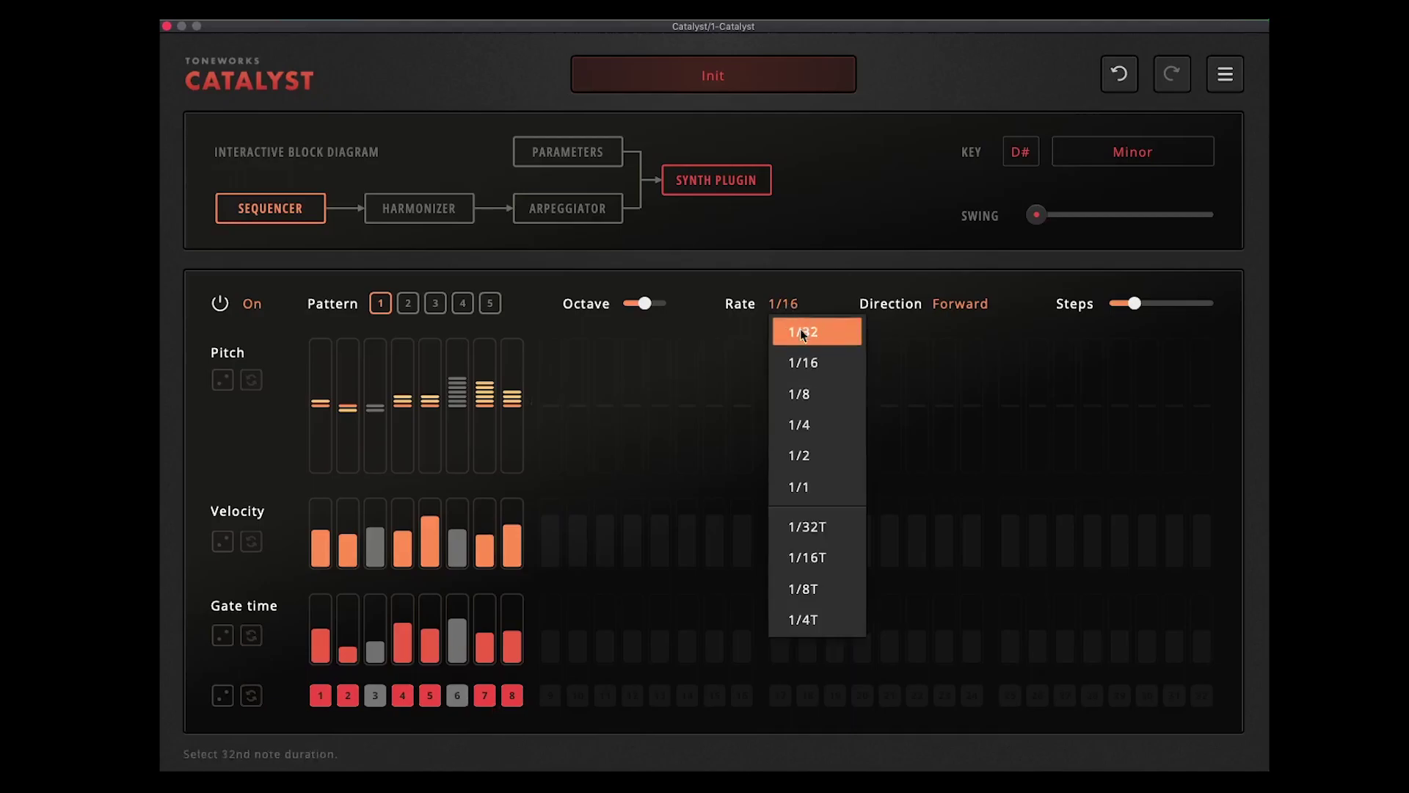
left_click(804, 332)
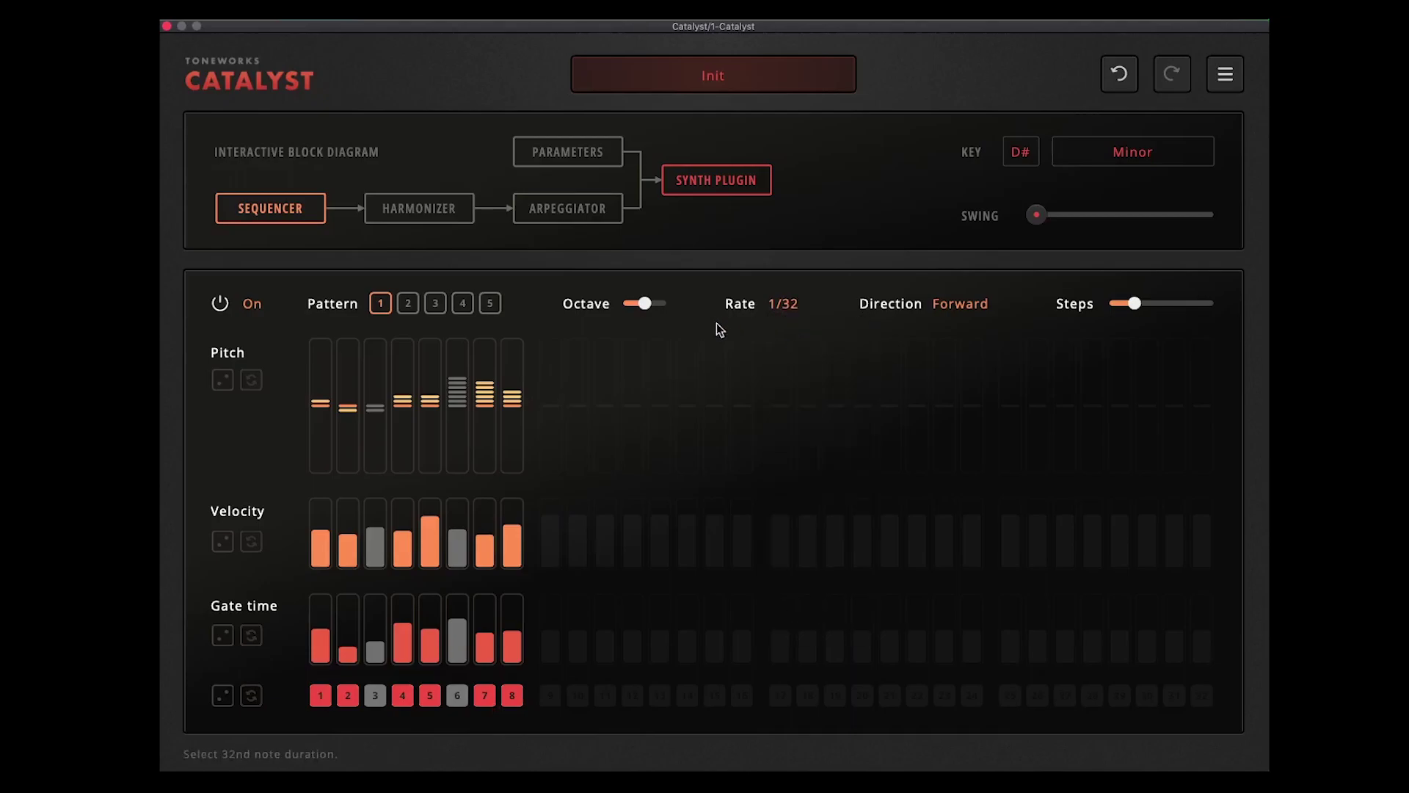
left_click(780, 303)
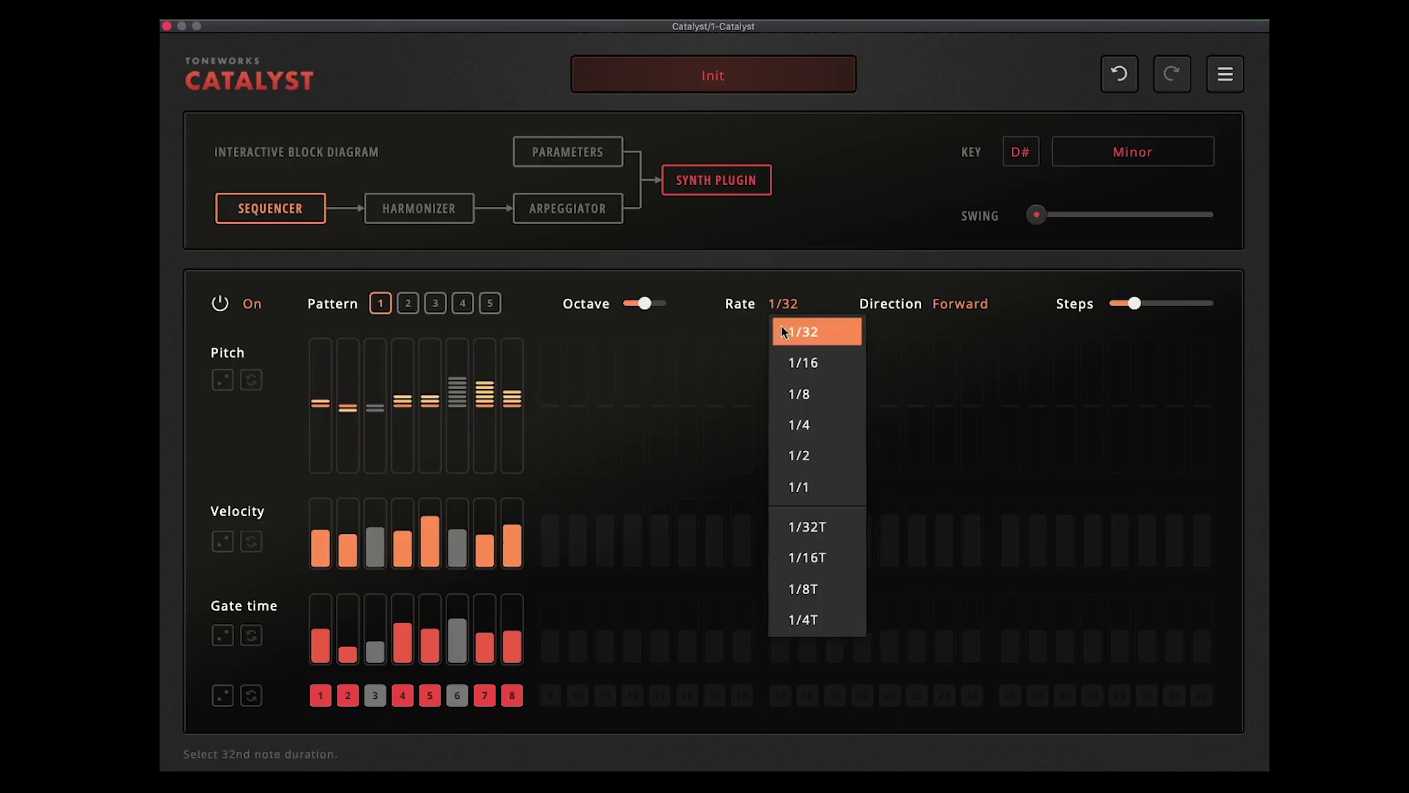
left_click(800, 394)
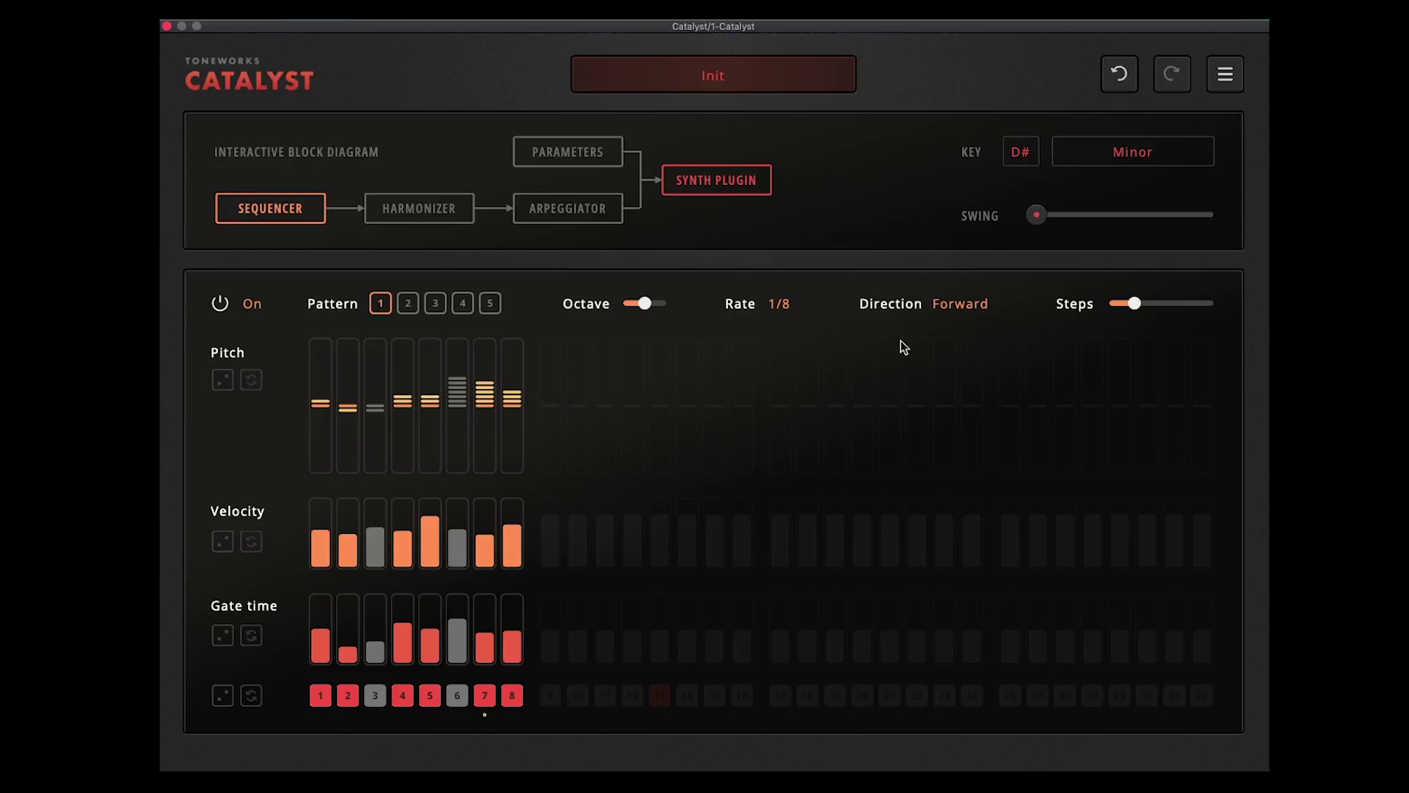
- Set the playback direction to Brownian and switch steps 3 and 6 back on
left_click(954, 307)
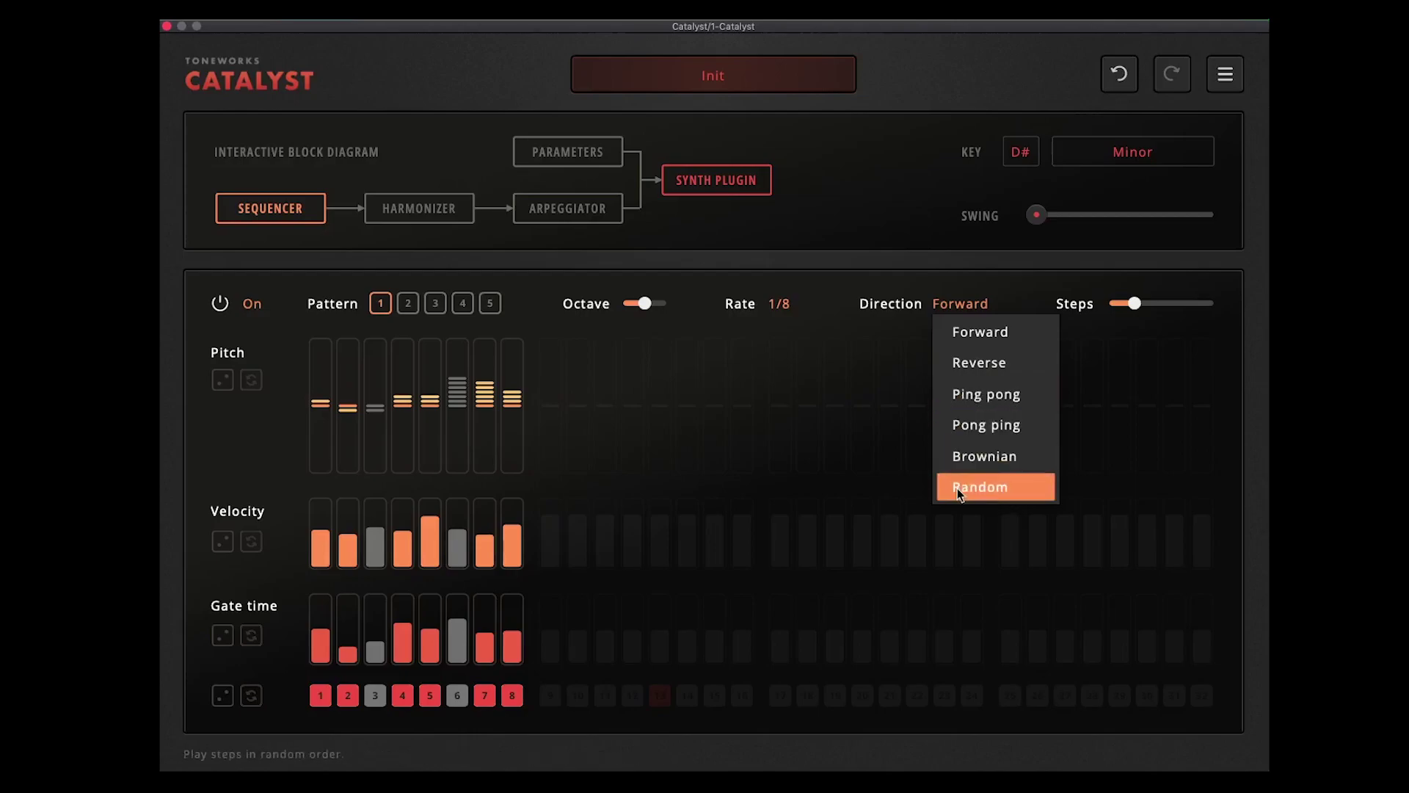
left_click(1006, 459)
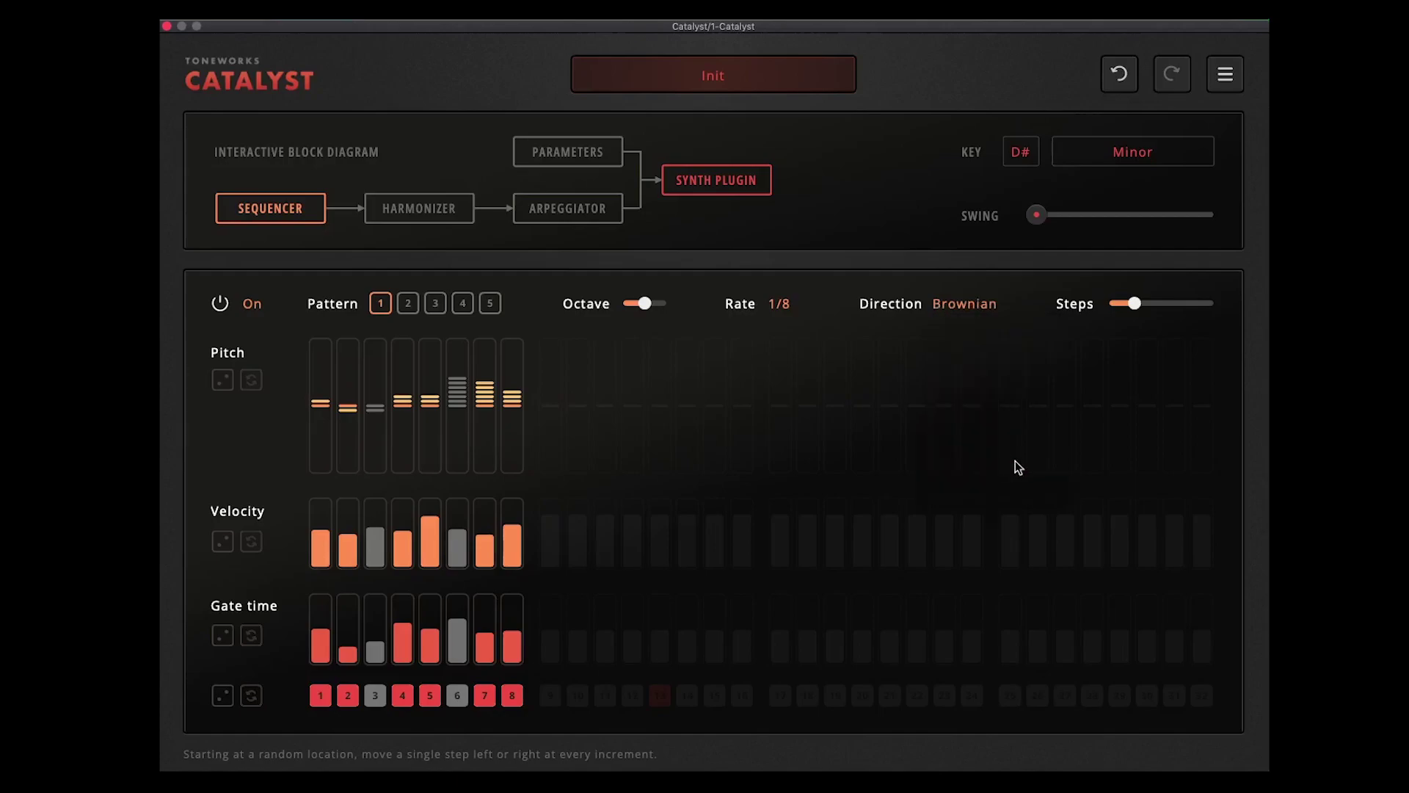
left_click(374, 694)
left_click(457, 694)
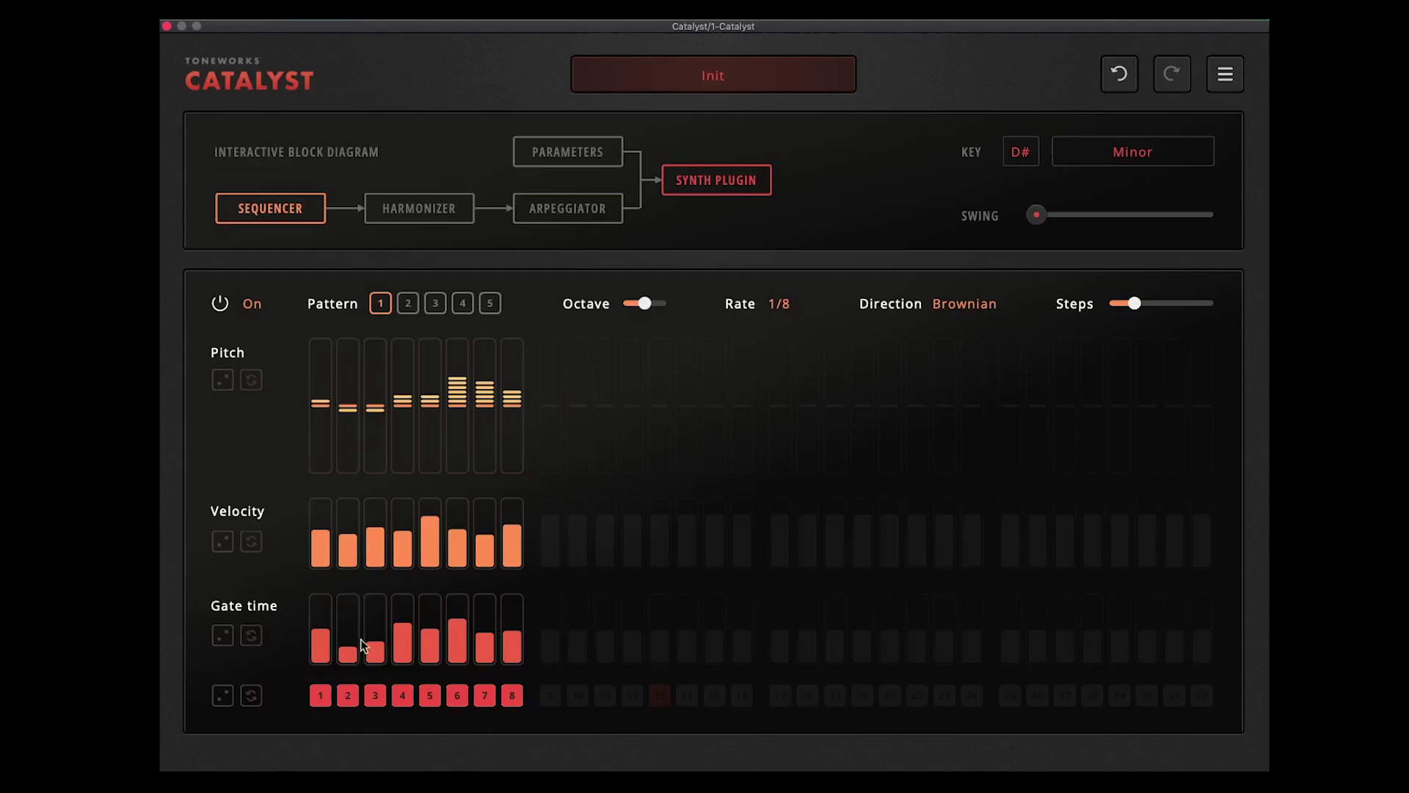
- Look at patterns 3, 4 and 5, then return to pattern 1
left_click(435, 303)
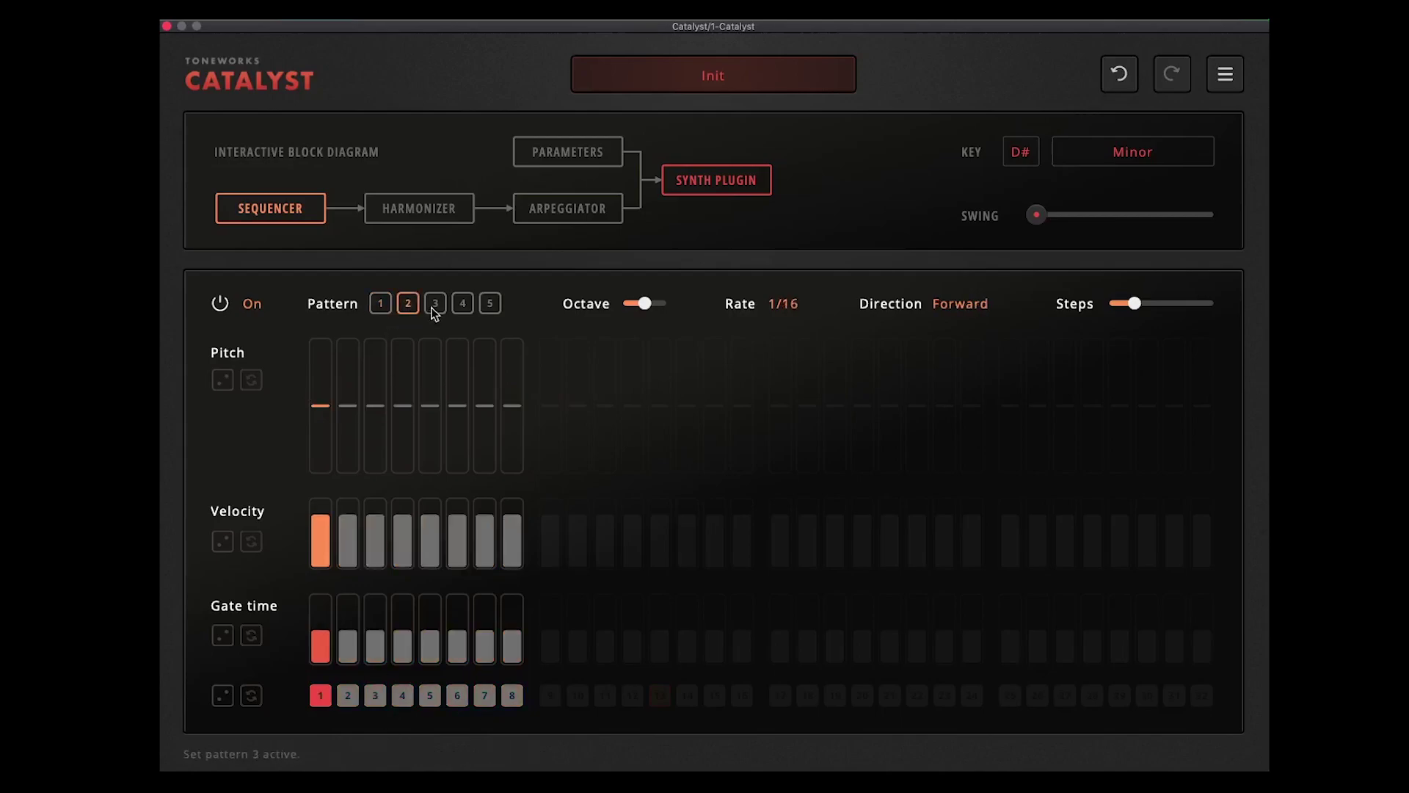
left_click(462, 303)
left_click(489, 303)
left_click(380, 303)
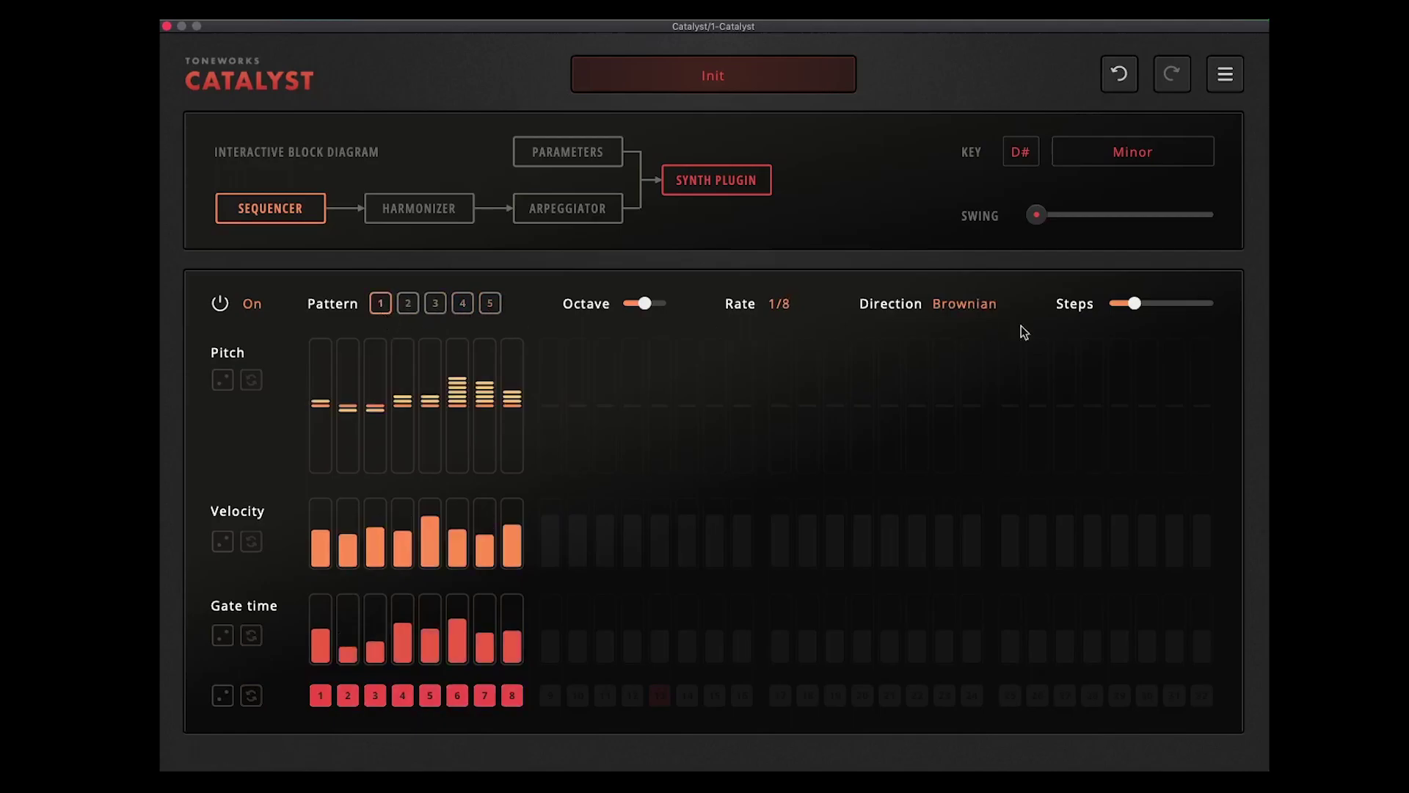
- Keep pattern 1 at 8 steps and set its playback direction back to Forward
mouse_move(1134, 304)
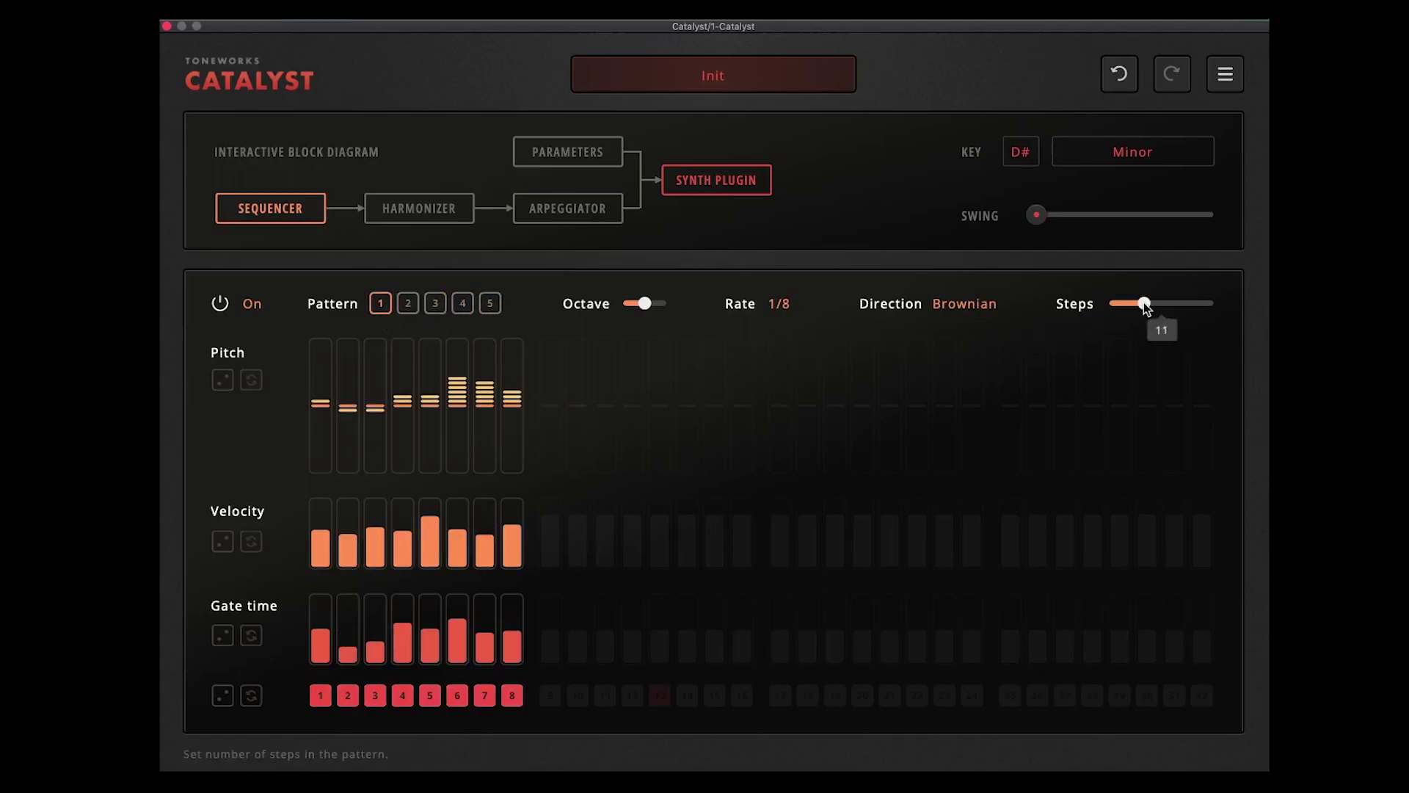
left_click_drag(1166, 304, 1132, 303)
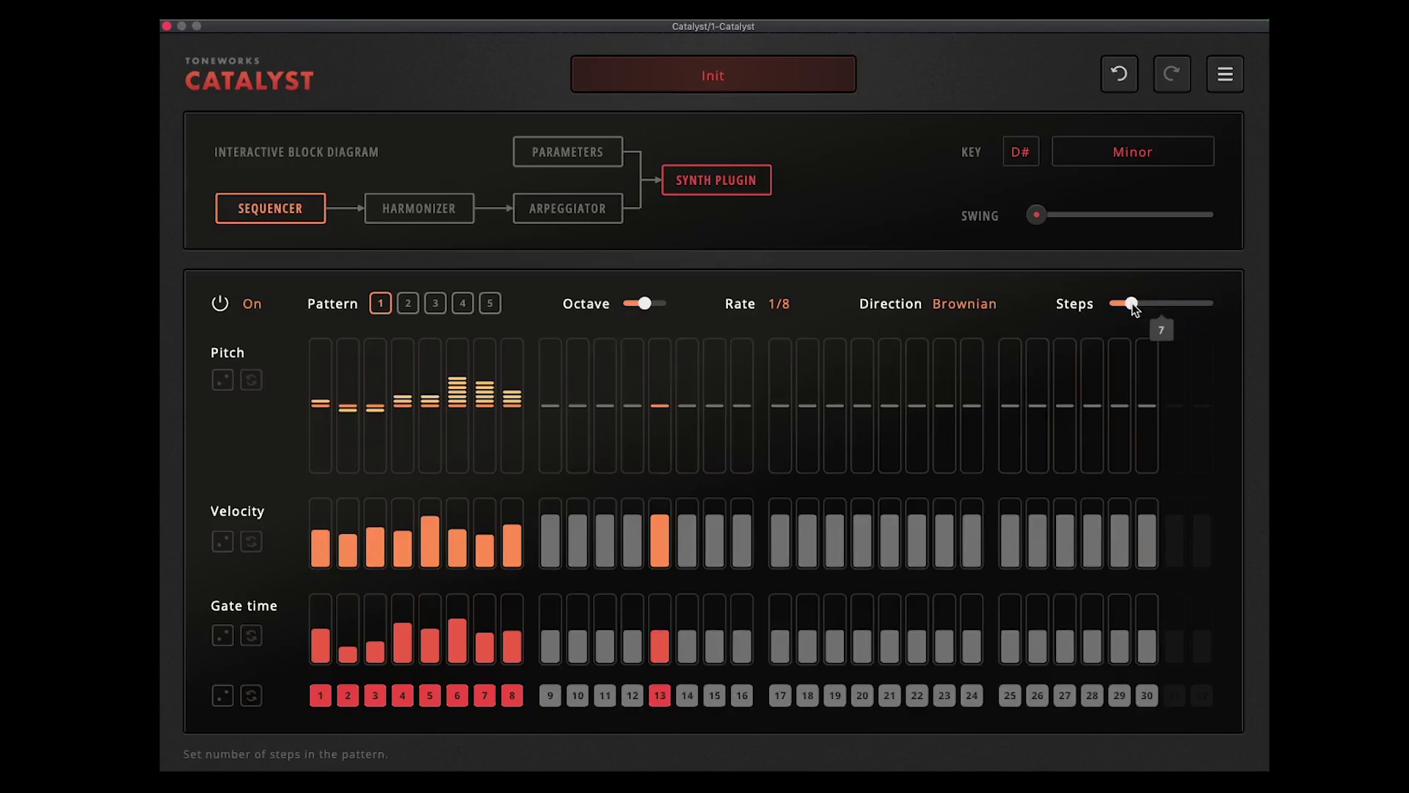
left_click_drag(1131, 304, 1133, 304)
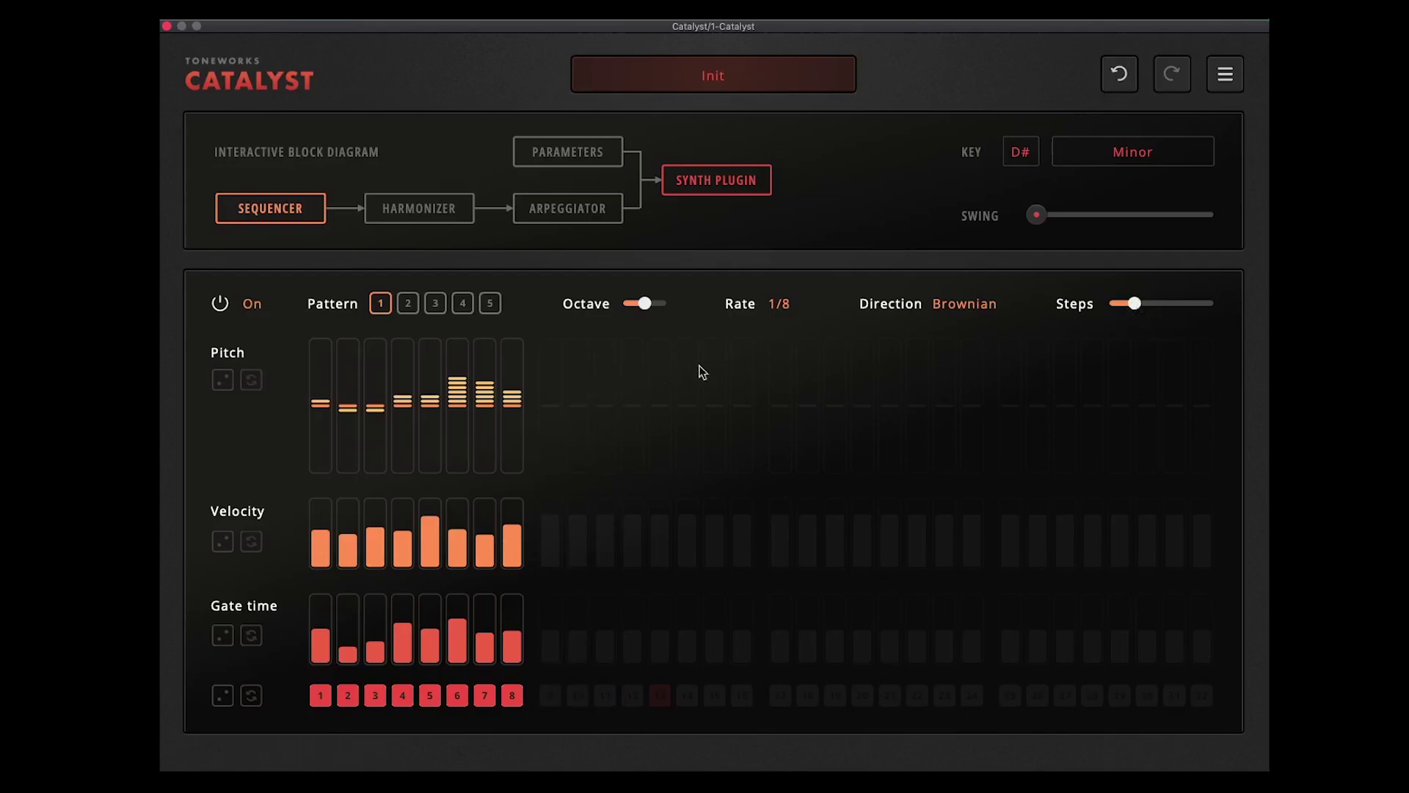
left_click(958, 303)
left_click(963, 328)
- Open the Harmonizer module and switch it on
left_click(438, 214)
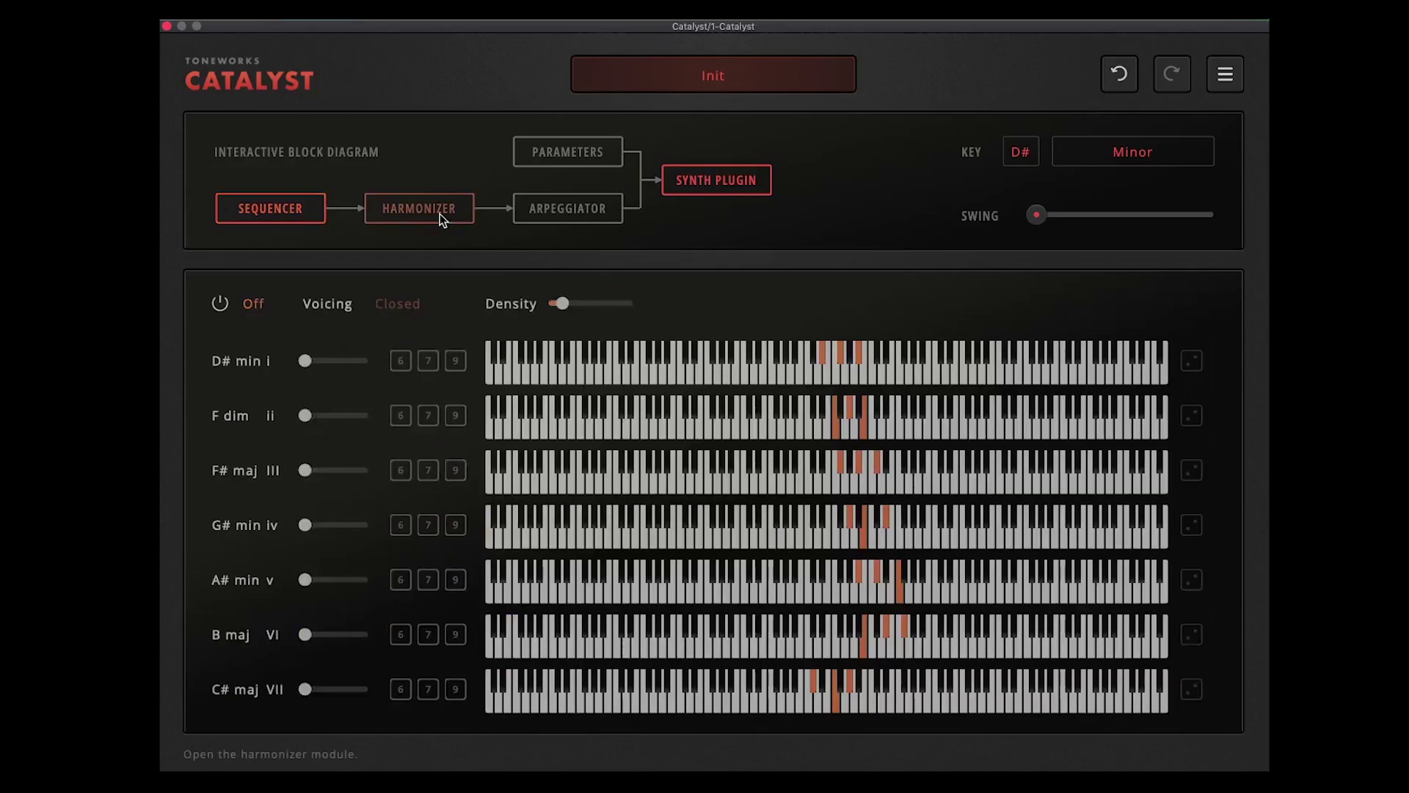
left_click(222, 304)
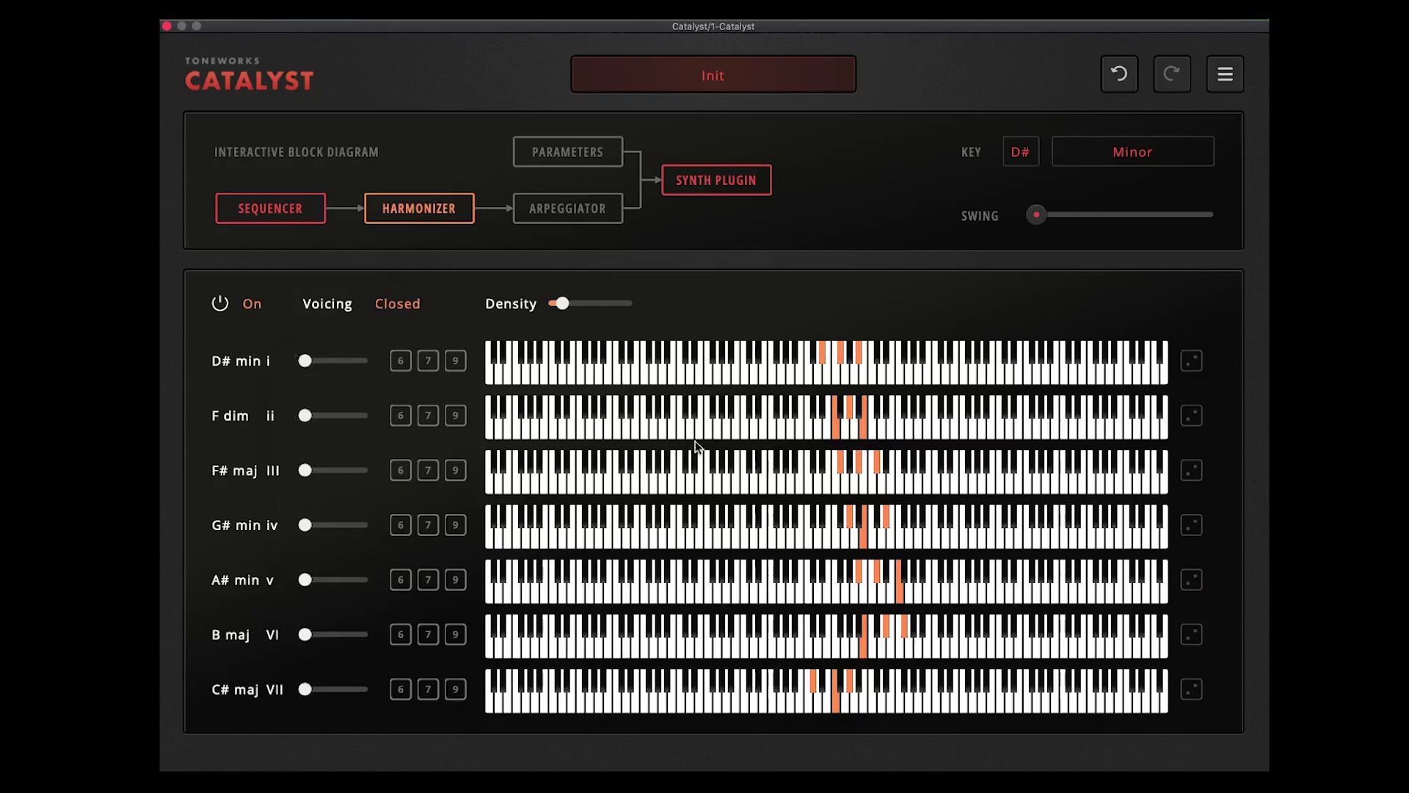
left_click(270, 209)
left_click(409, 210)
- Keep the Closed voicing and adjust the harmonizer's chord density slider
left_click(400, 304)
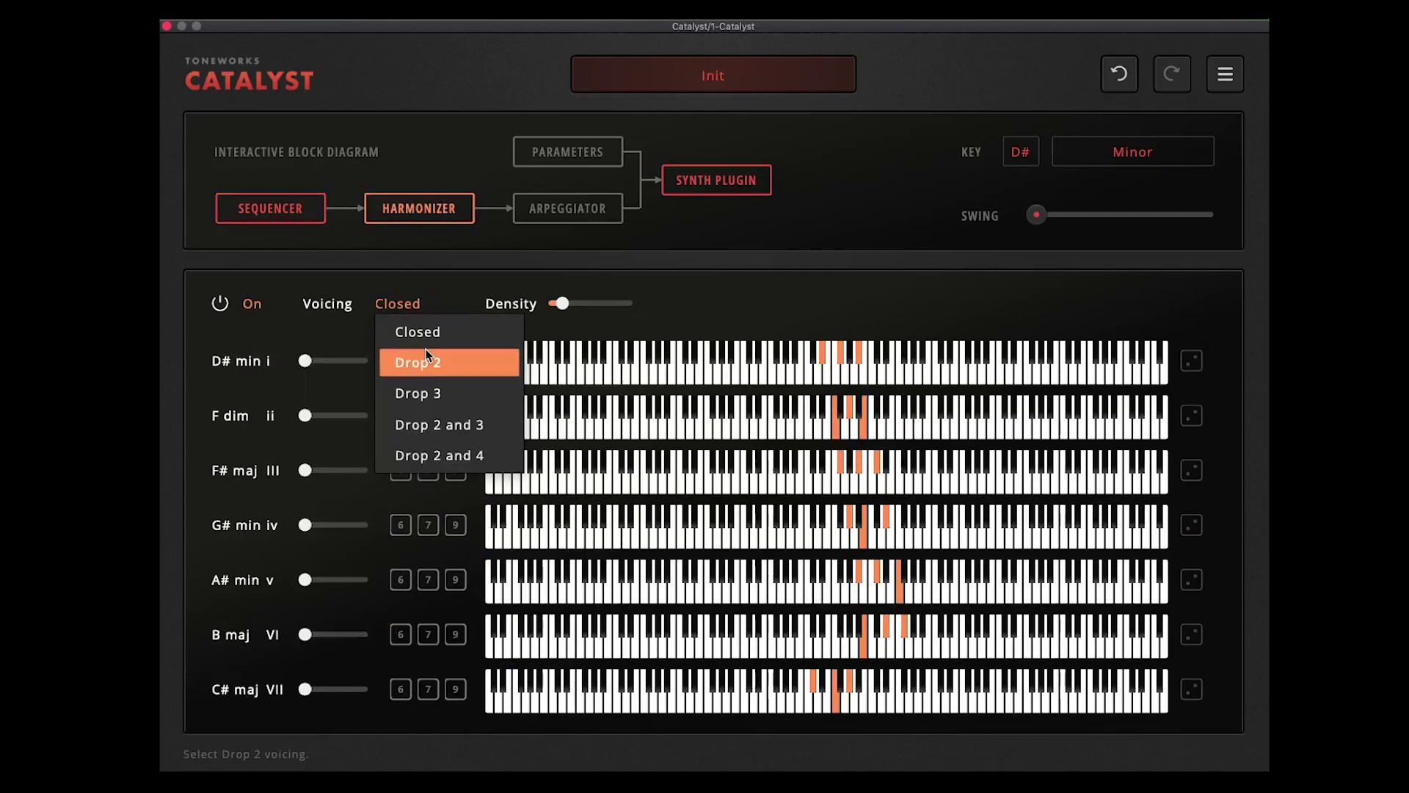
left_click(426, 298)
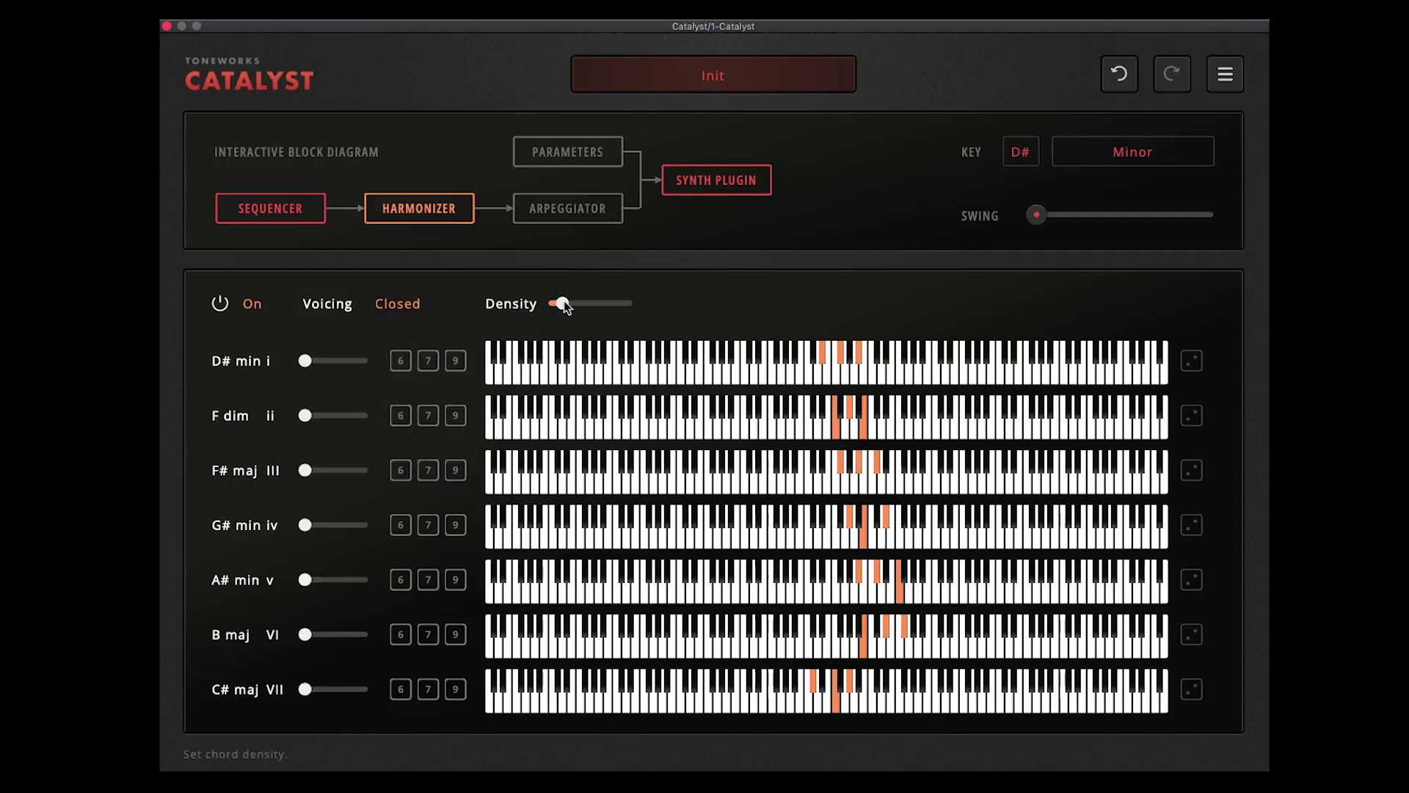
left_click_drag(564, 305, 552, 304)
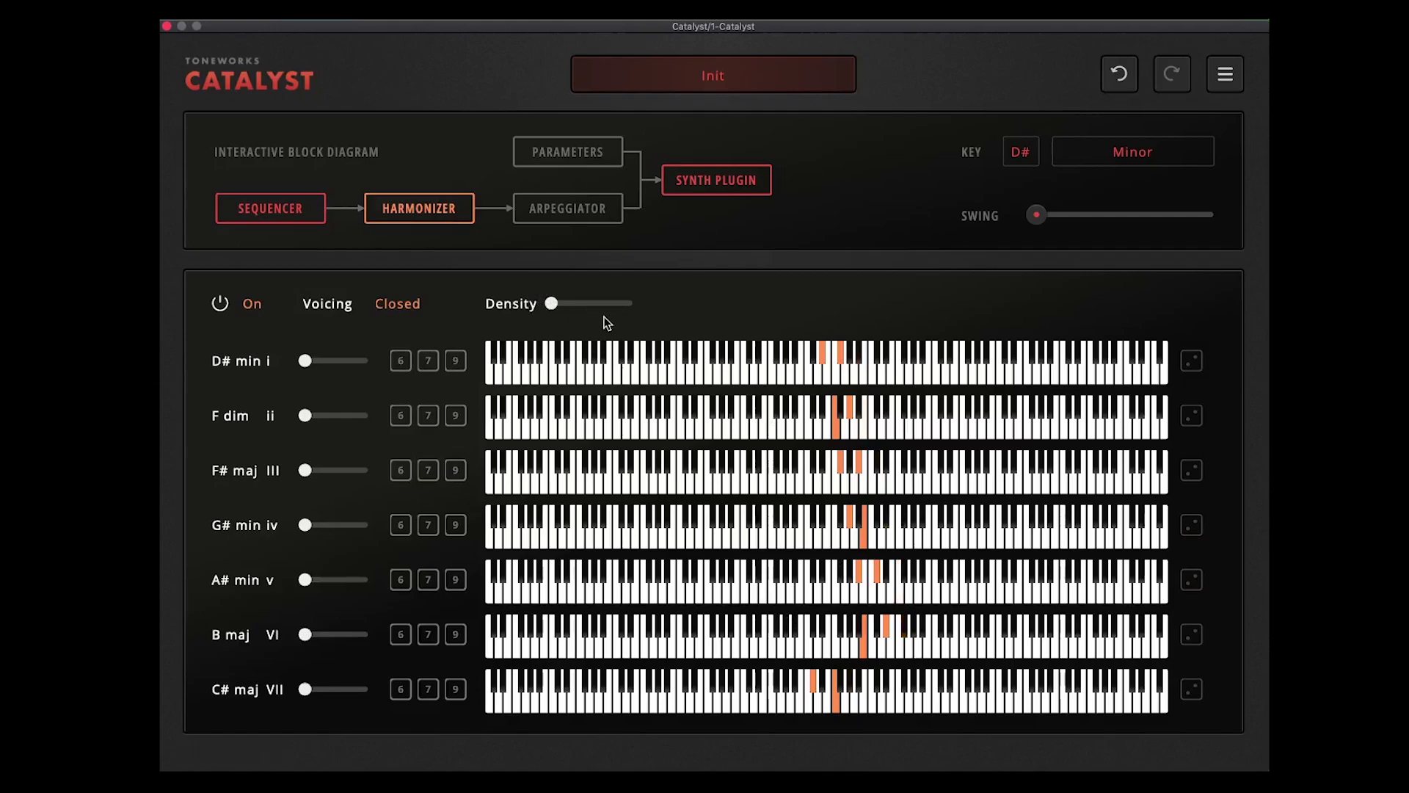
left_click_drag(551, 304, 640, 304)
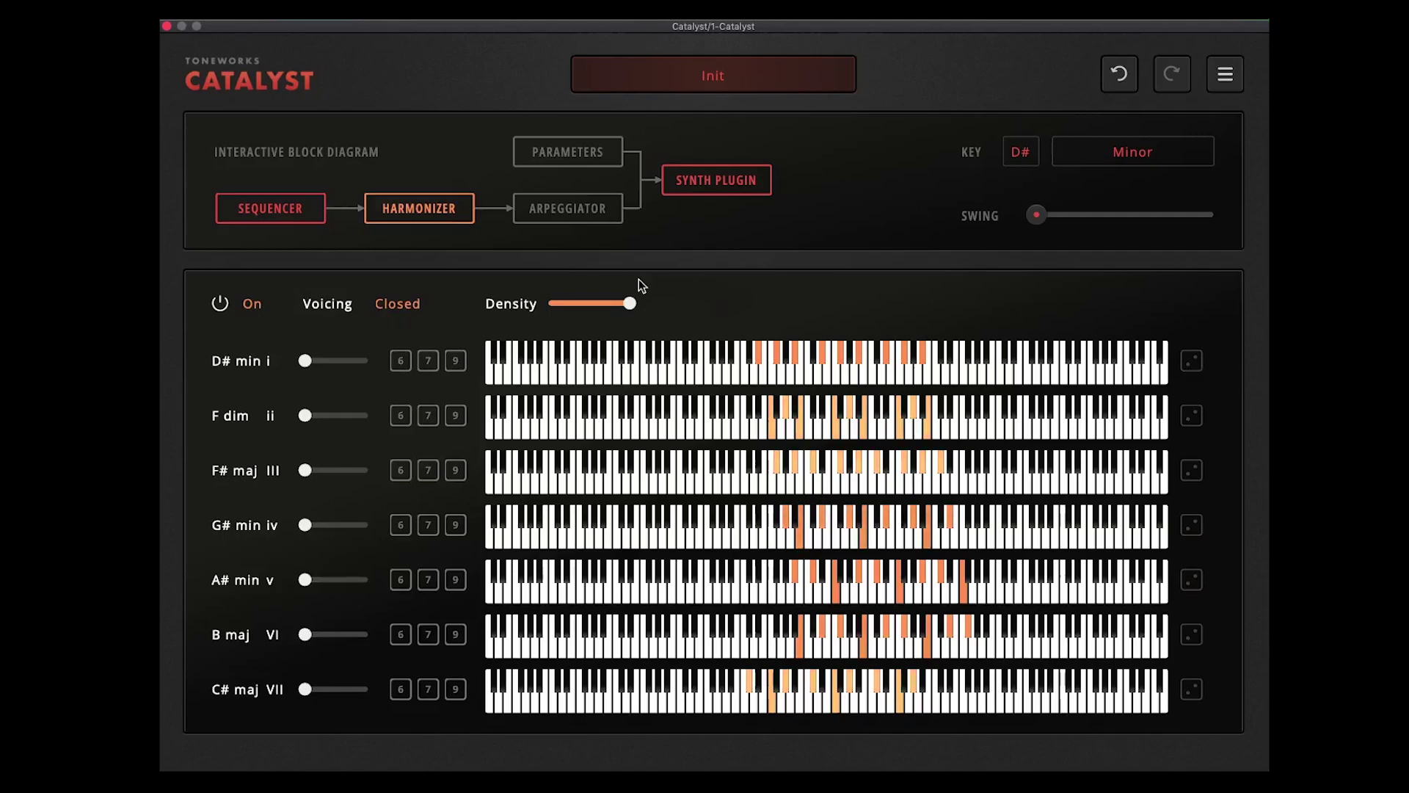
left_click_drag(629, 303, 567, 310)
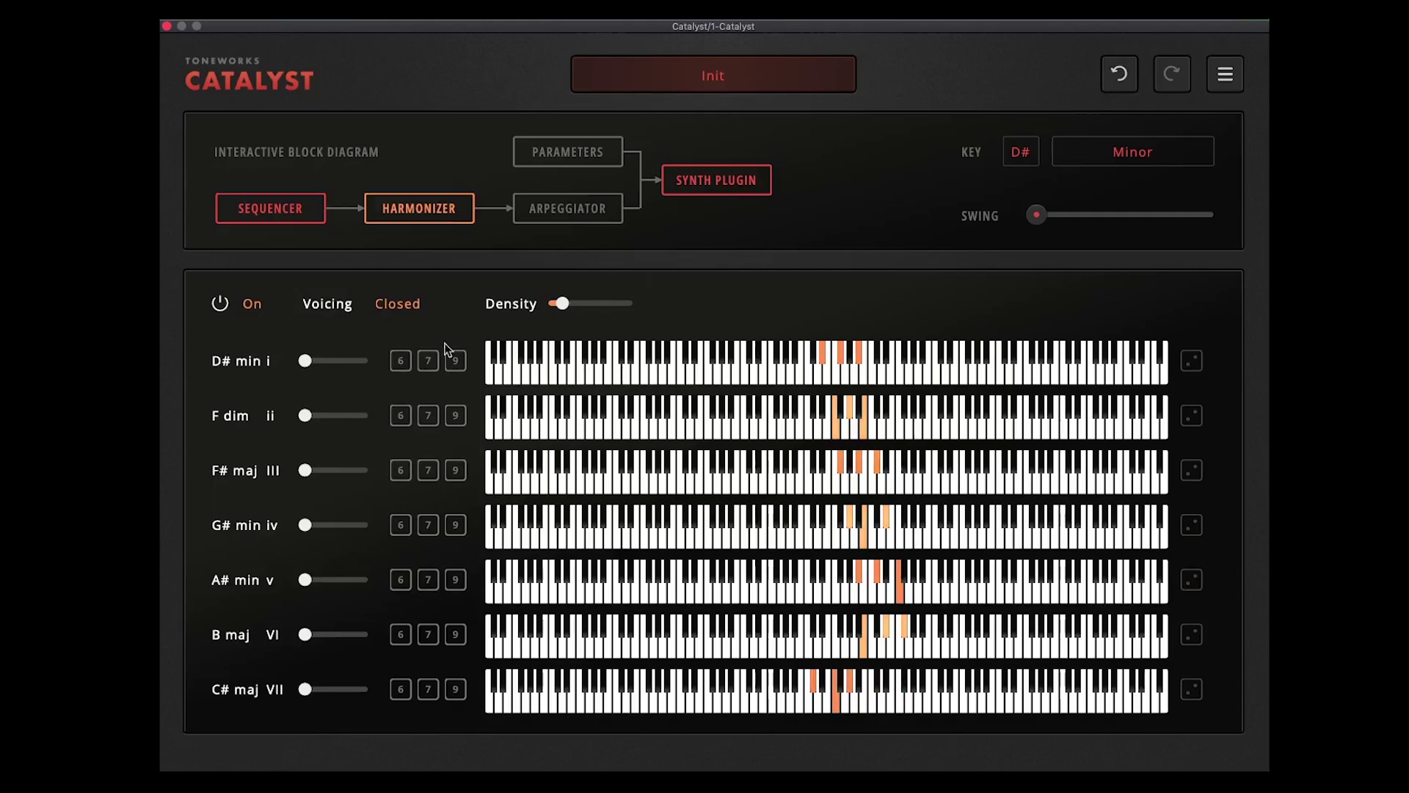
- Move the D# min chord to 2nd inversion
mouse_move(303, 361)
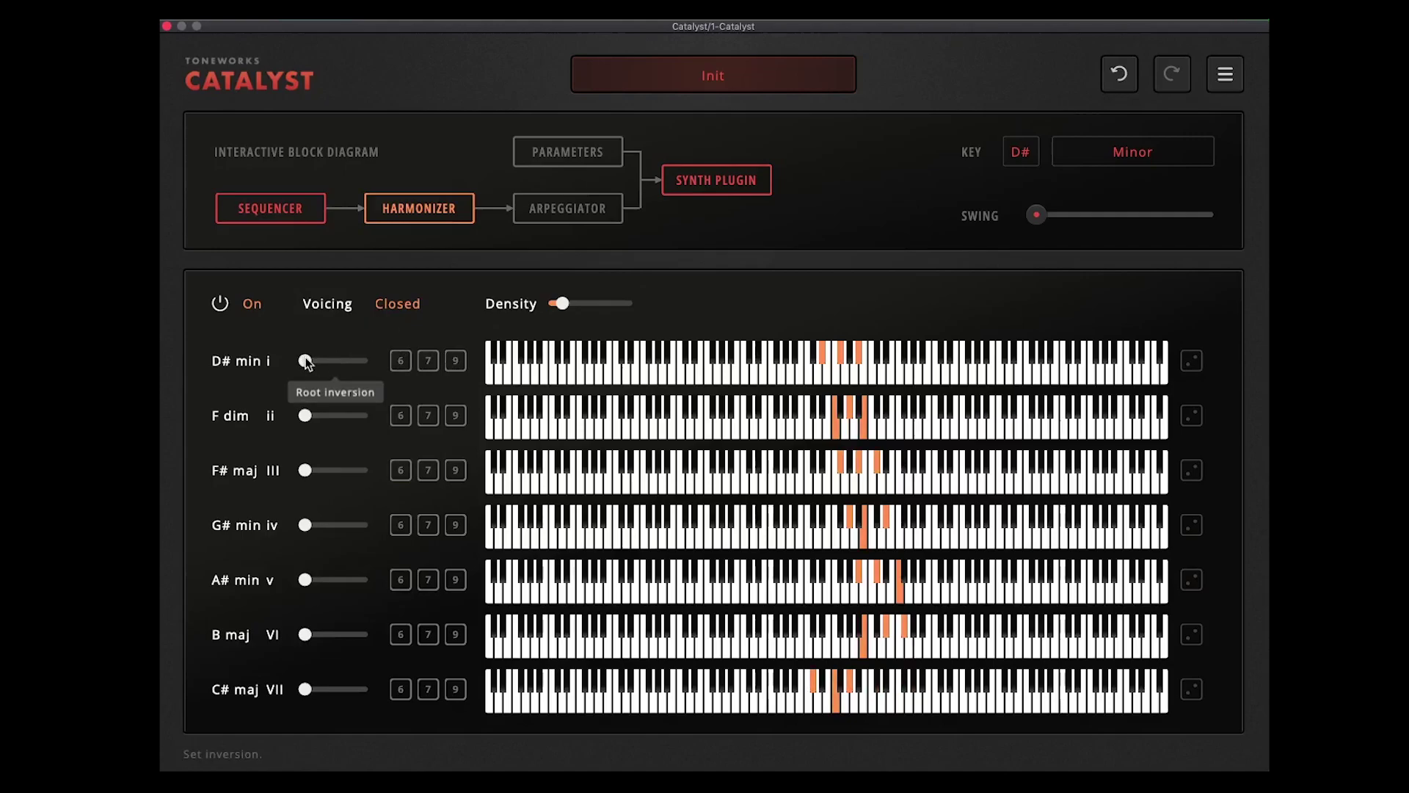
left_click_drag(320, 364, 325, 362)
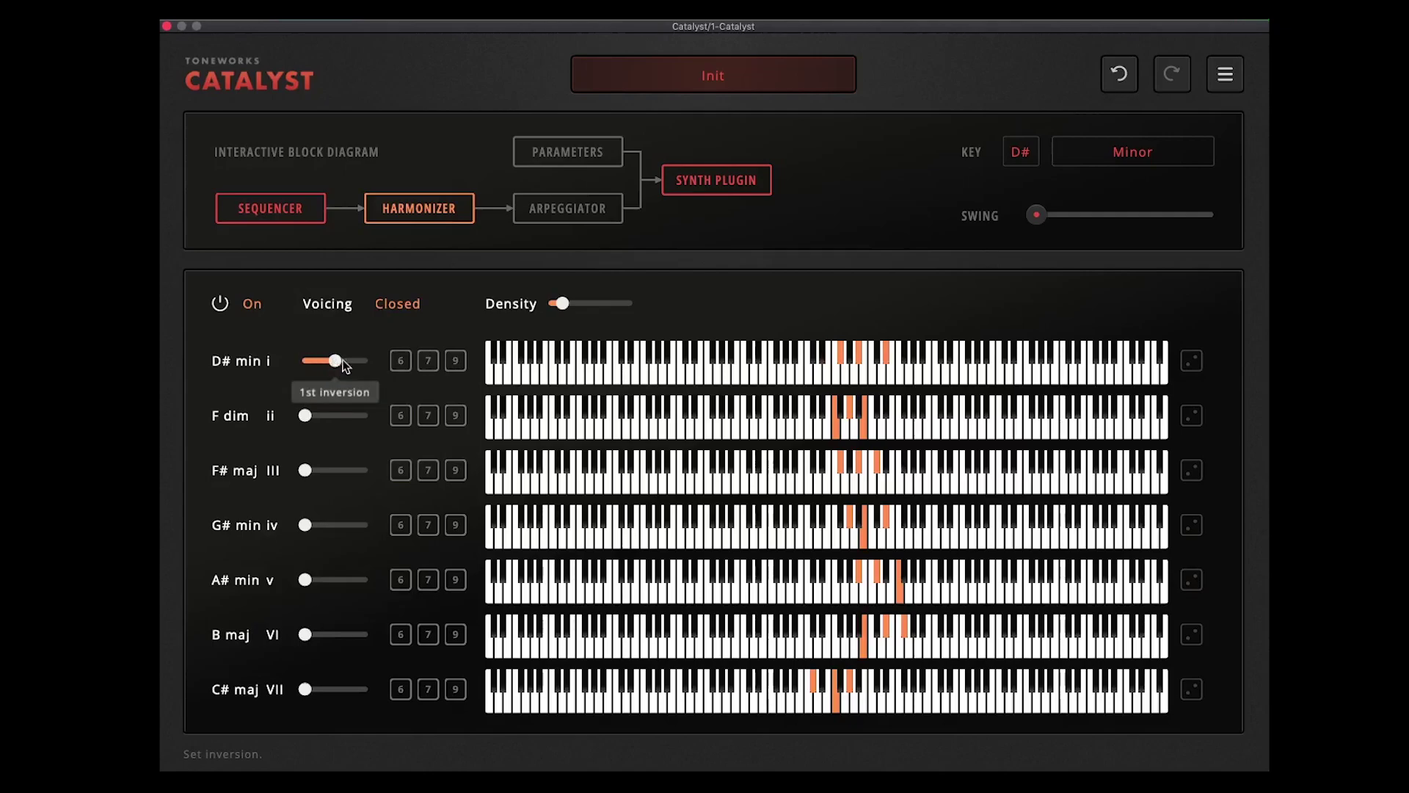
left_click_drag(334, 362, 310, 360)
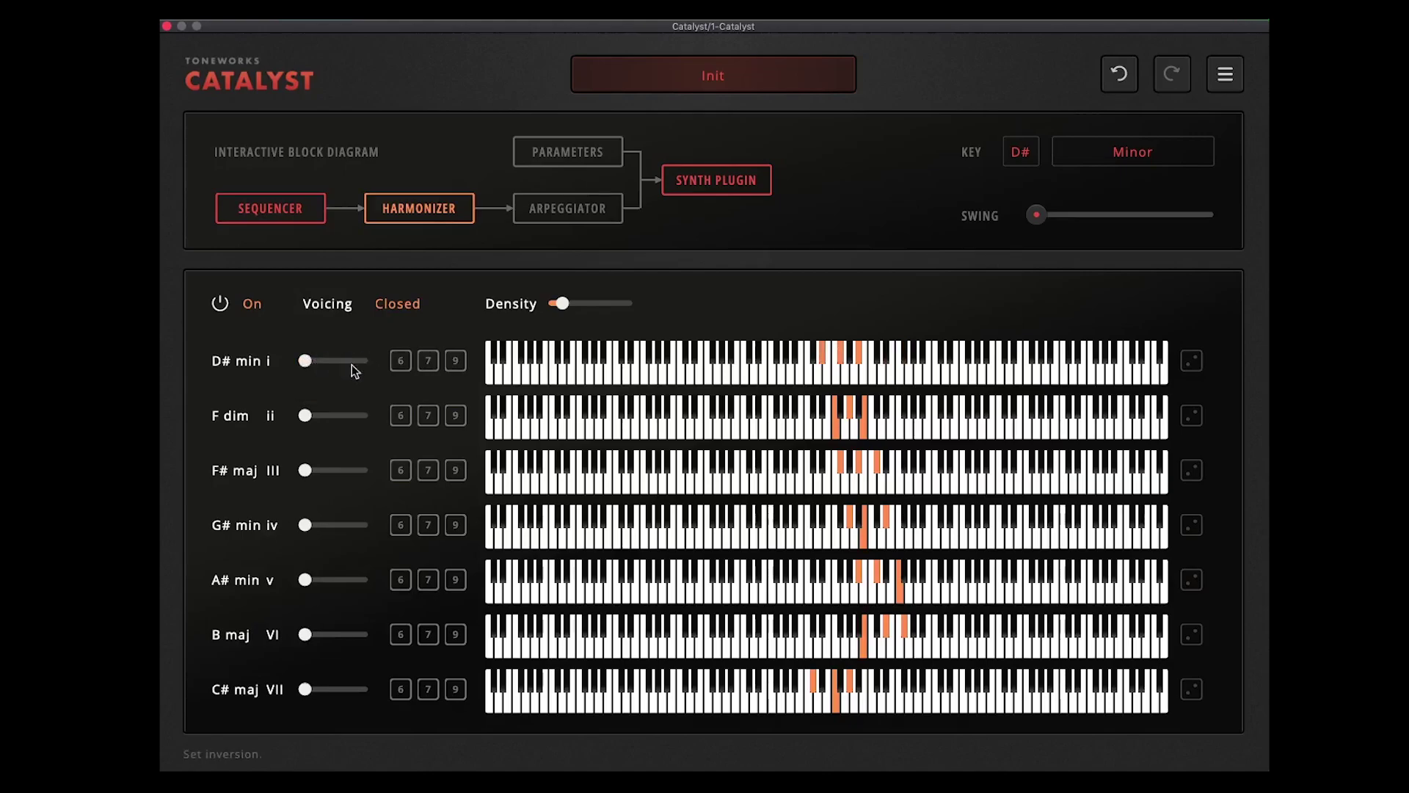
- Try sixth, seventh and ninth on the D# min chord, settling on just the ninth
left_click(402, 363)
left_click(429, 362)
left_click(456, 363)
left_click(456, 362)
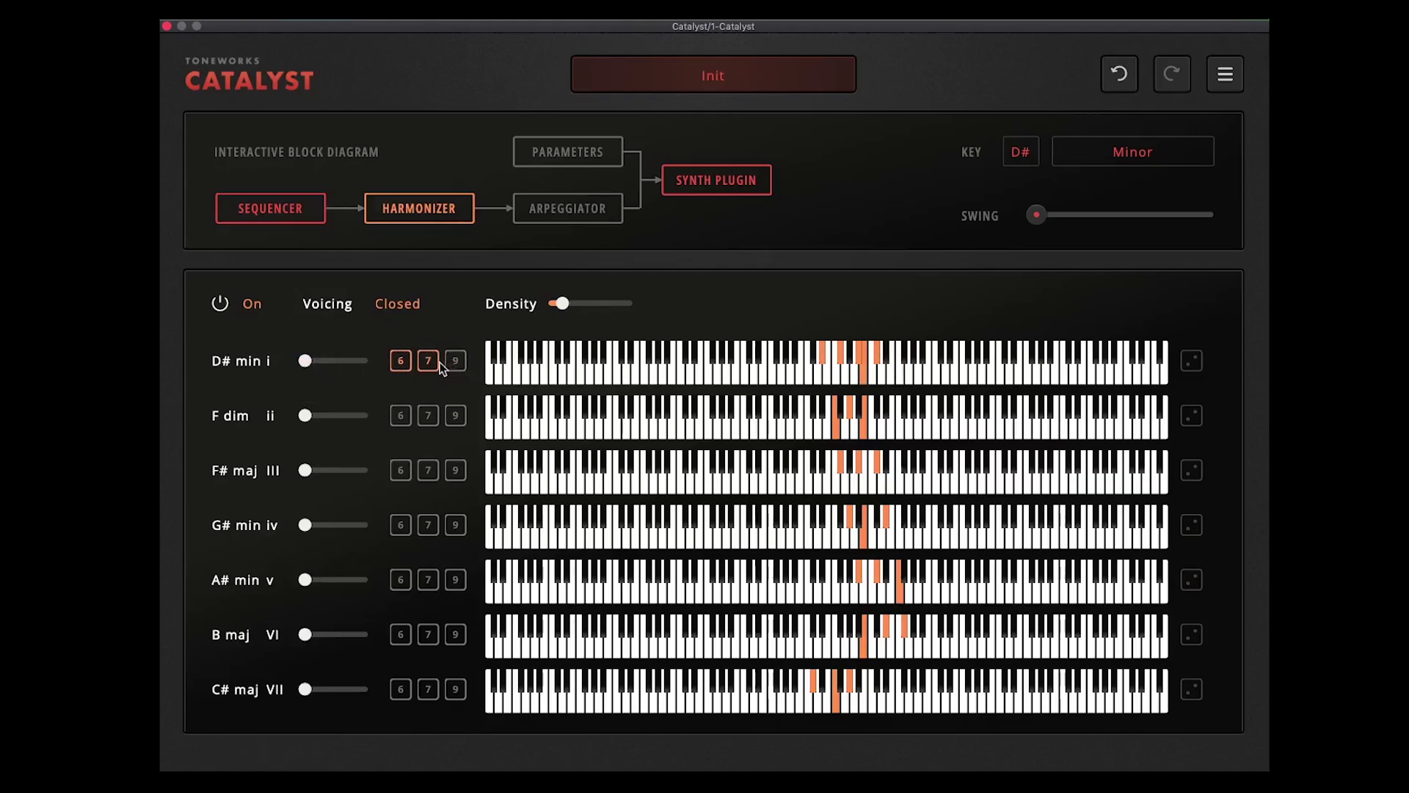
left_click(429, 361)
left_click(400, 361)
left_click(456, 361)
- Add a ninth to the F dim, F# maj, G# min, A# min, B maj and C# maj chords
left_click(456, 416)
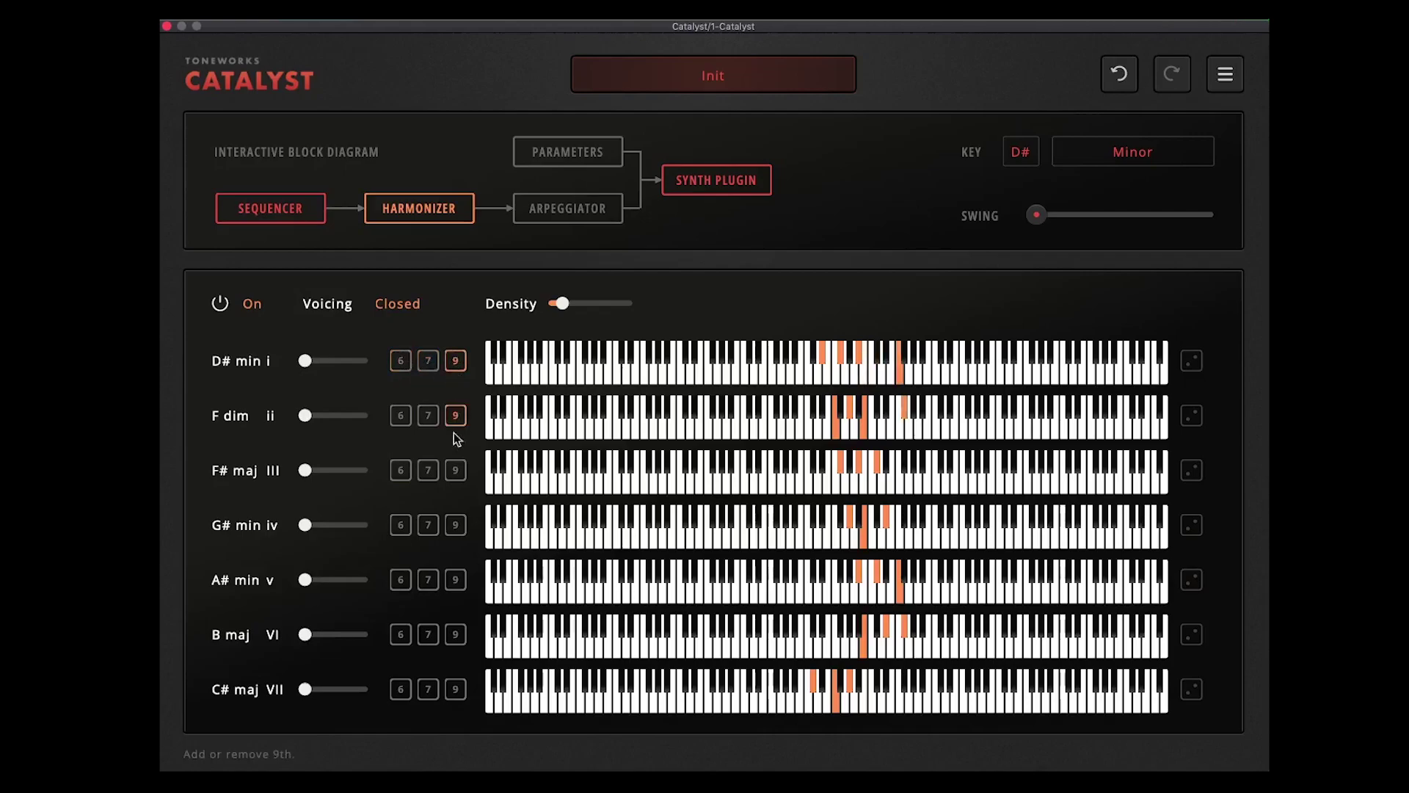
left_click(456, 470)
left_click(456, 525)
left_click(456, 579)
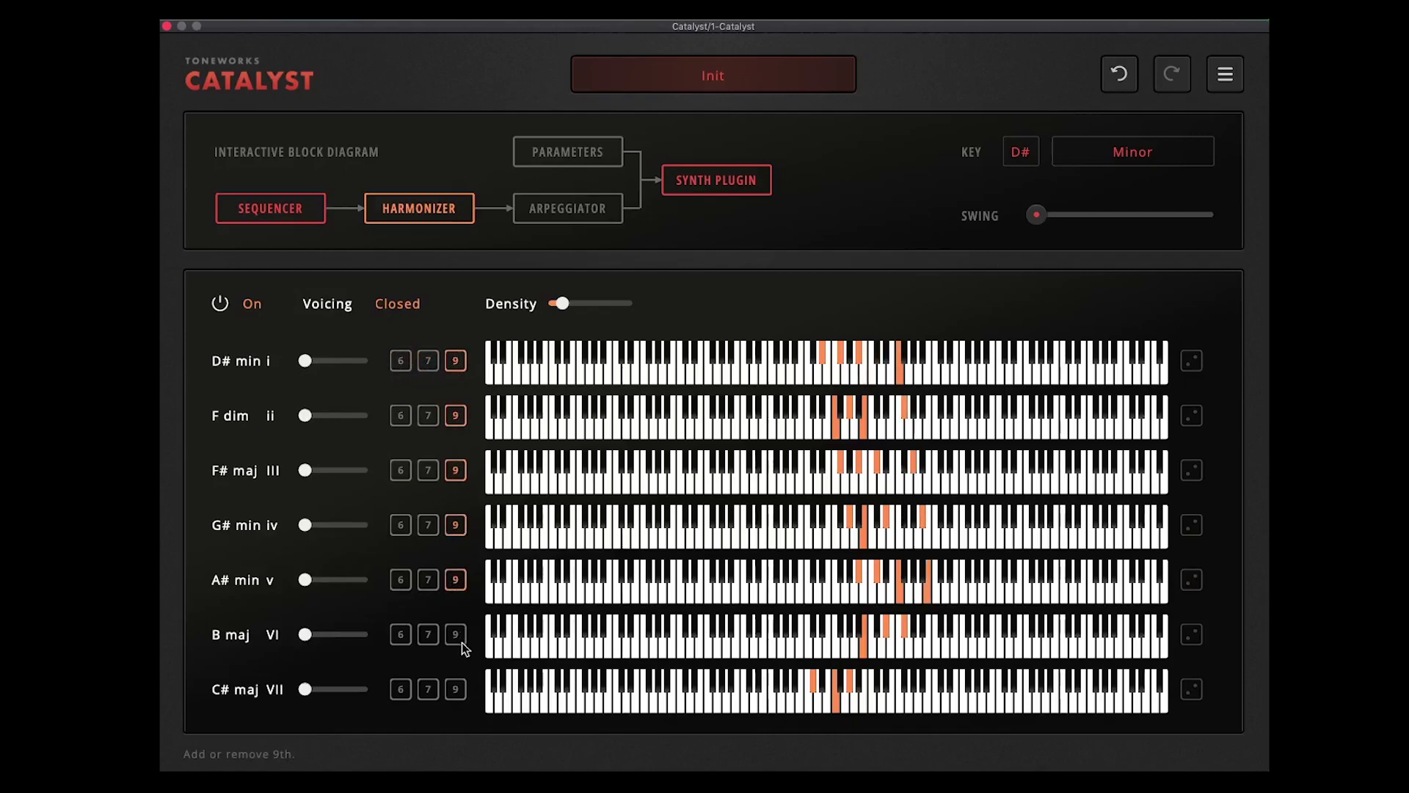
left_click(456, 634)
left_click(455, 688)
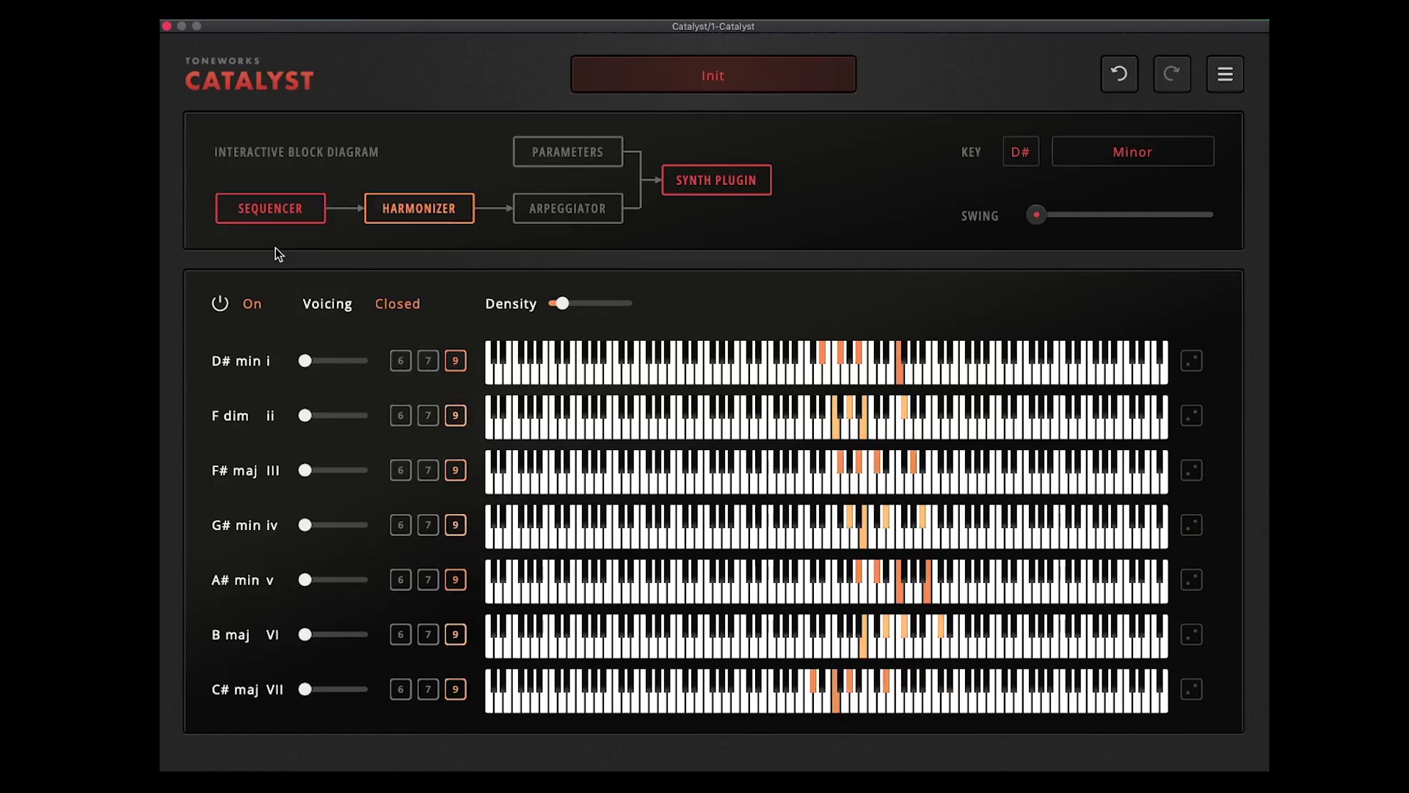
- Randomize the D# min chord's settings three times with its dice button
left_click(1195, 363)
left_click(1194, 363)
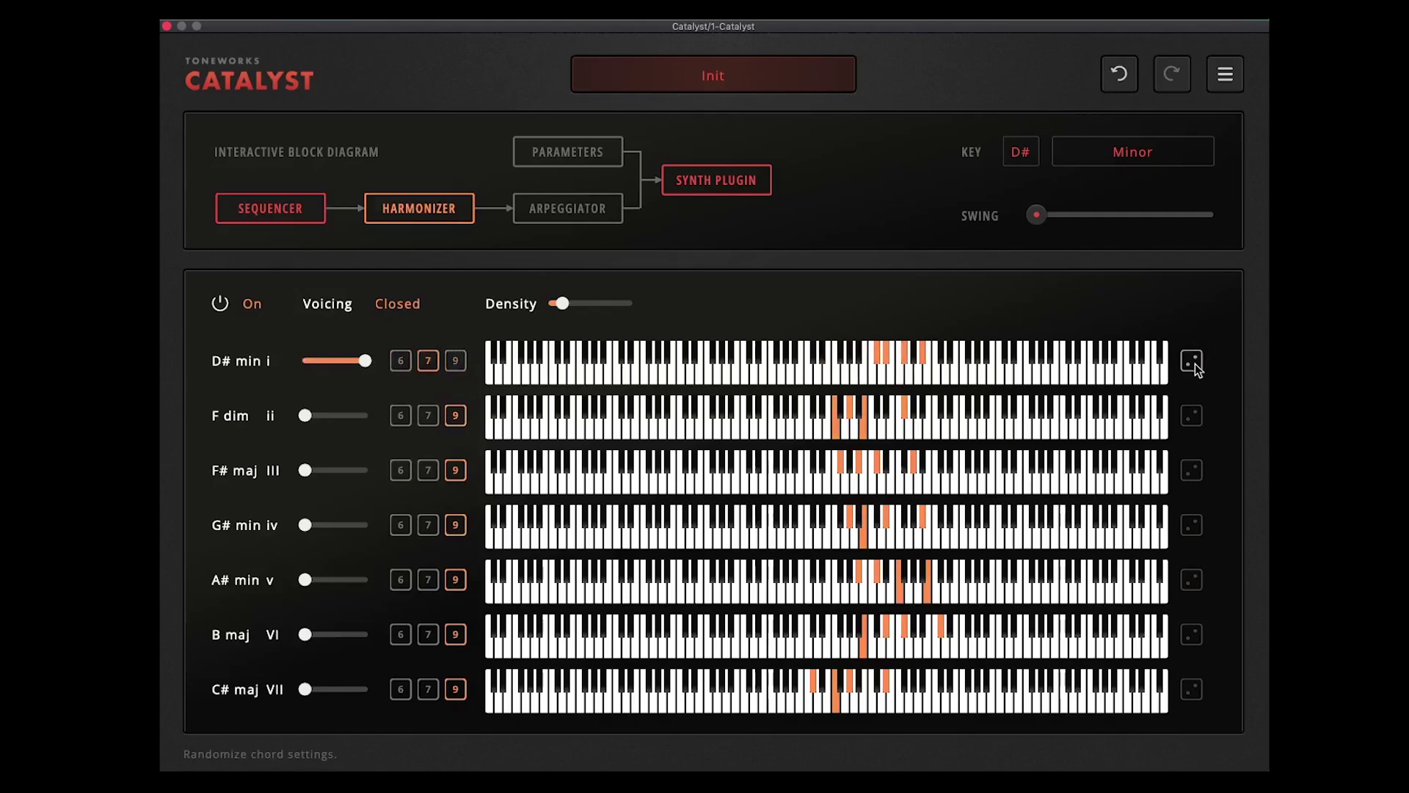
left_click(1192, 364)
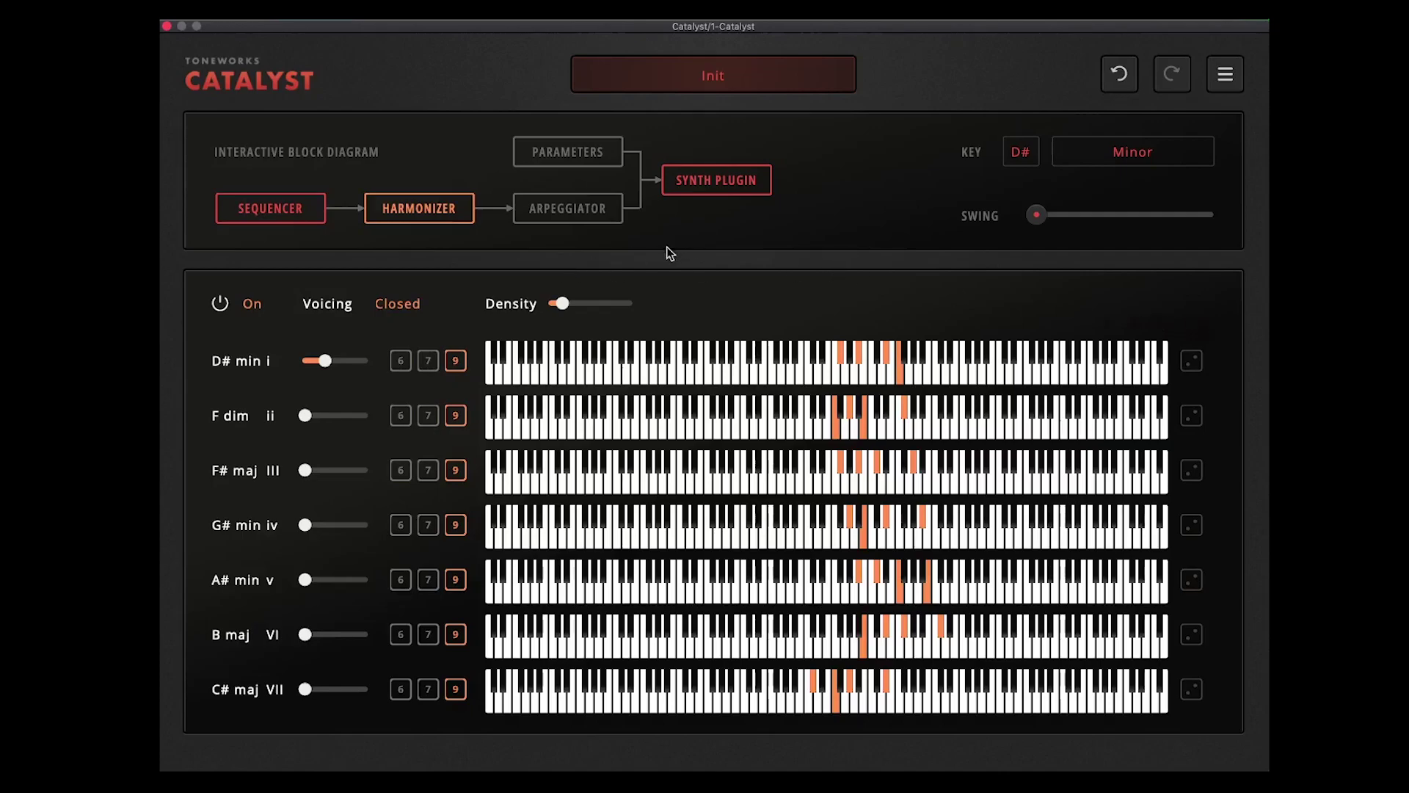
- Turn on the arpeggiator with Chord memory and Repeat toggled, keeping Forward direction at 1/16
left_click(587, 209)
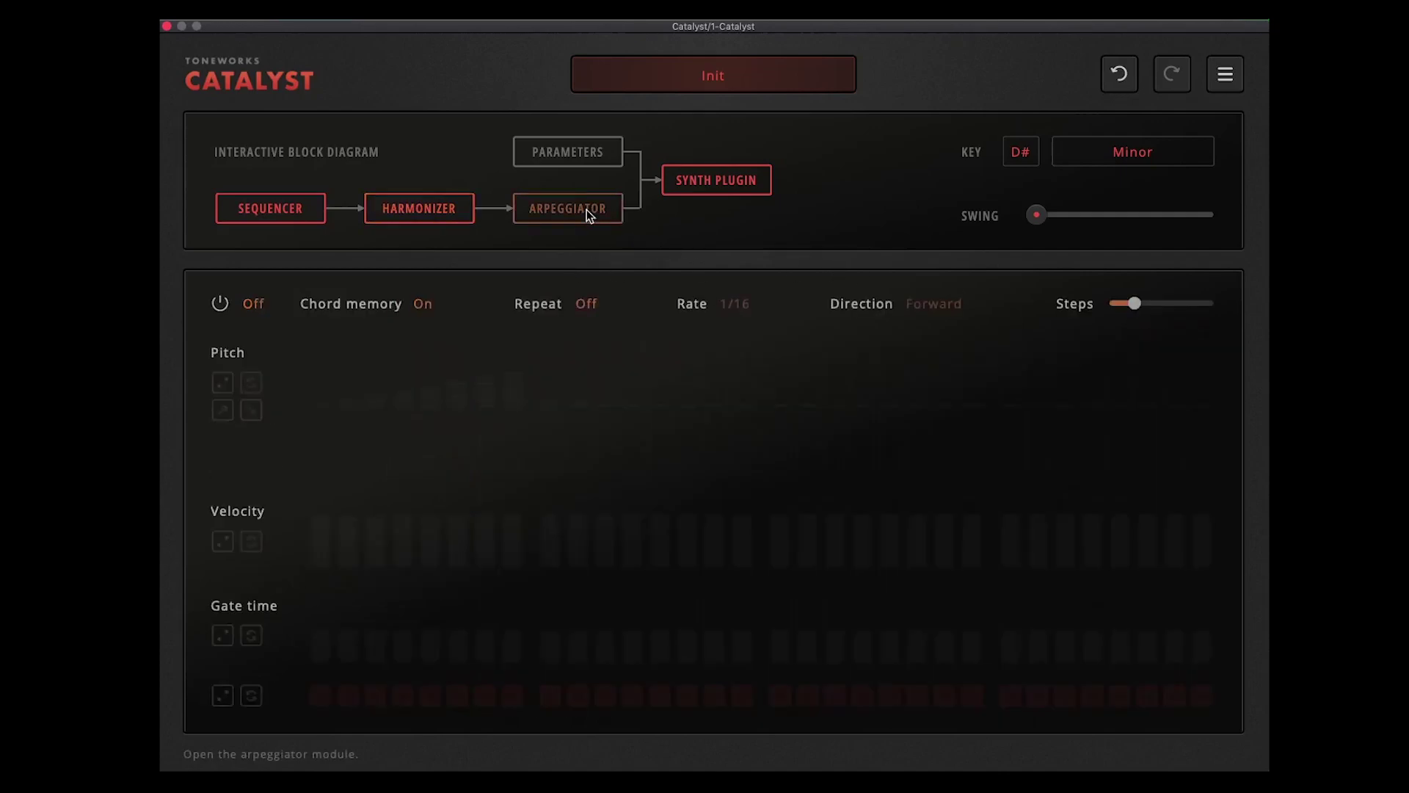
left_click(222, 304)
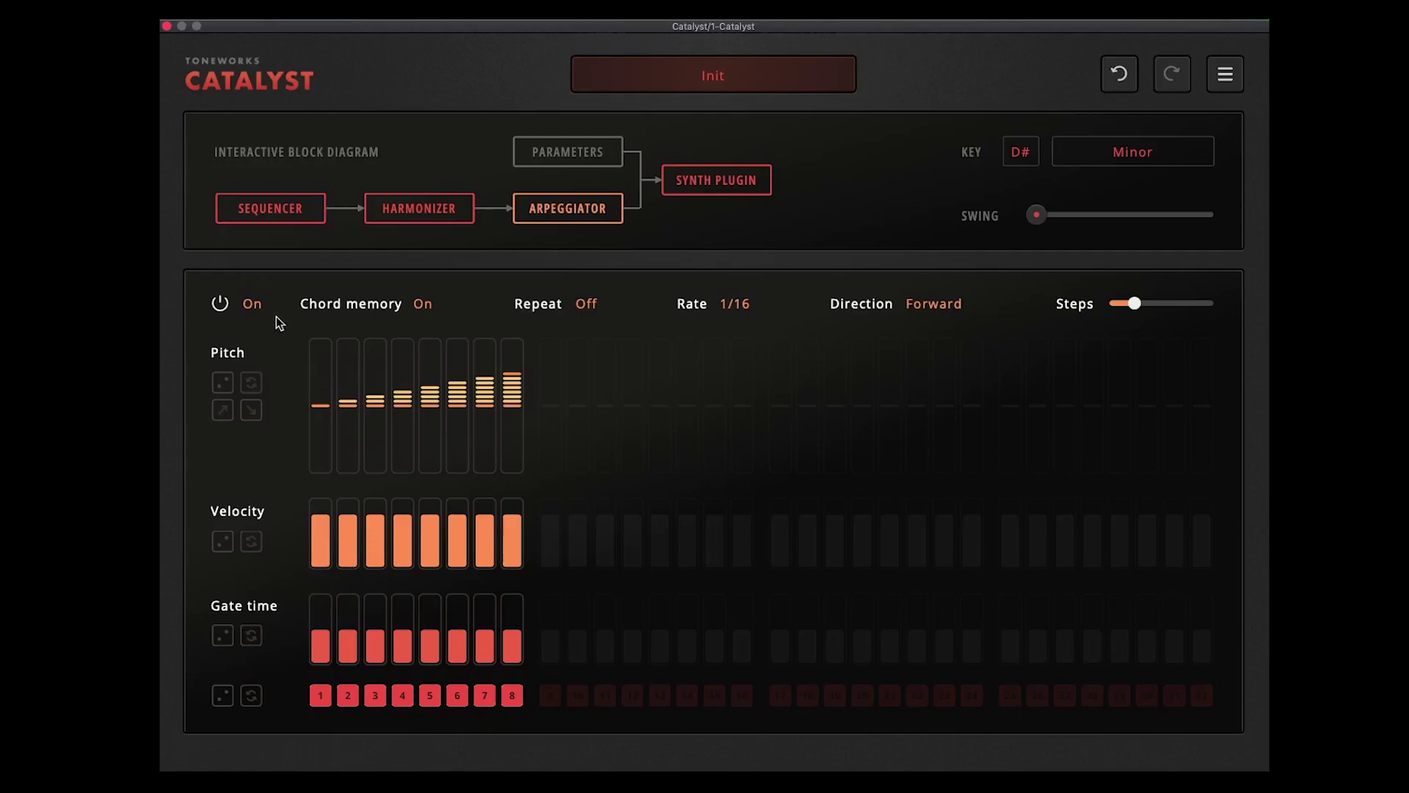
left_click(425, 306)
left_click(586, 306)
left_click(930, 304)
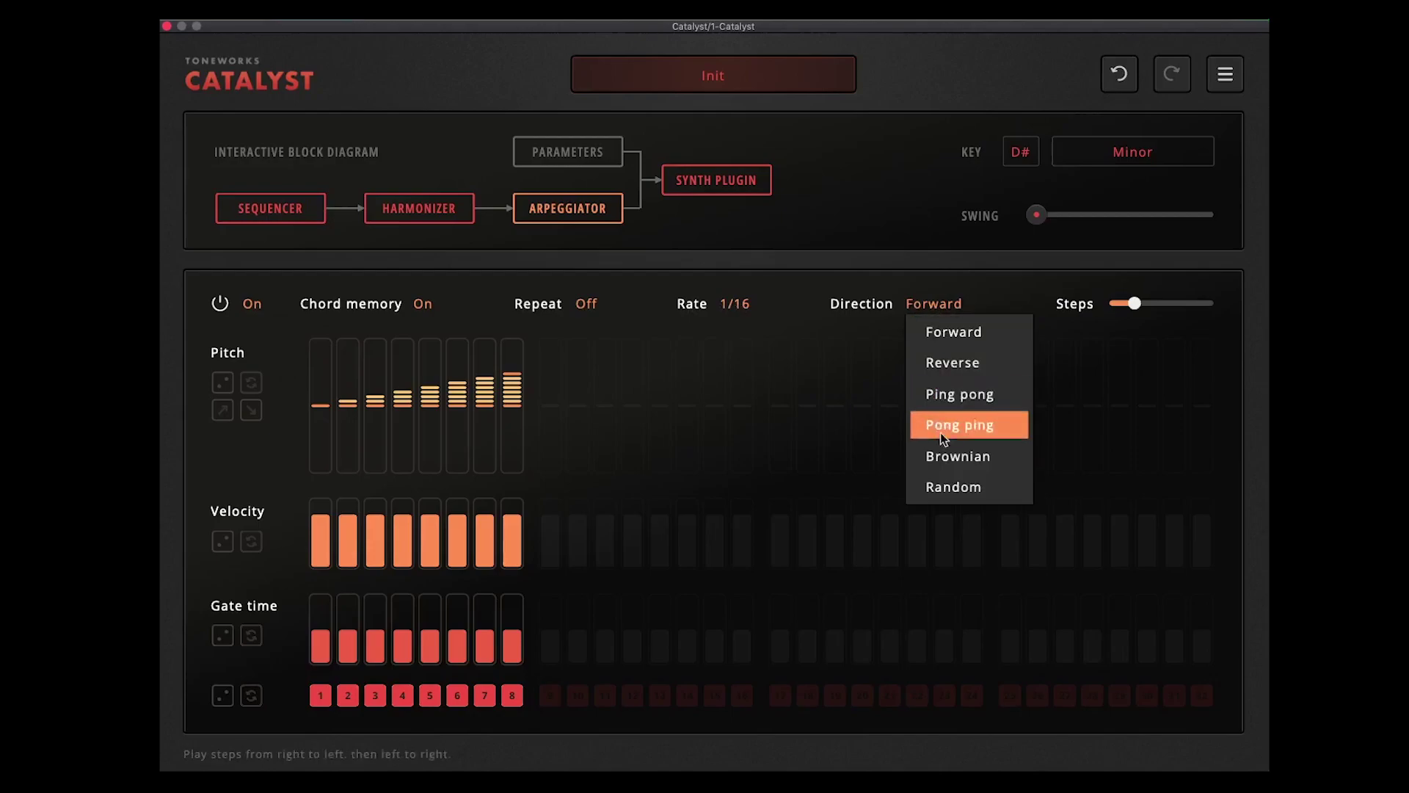
left_click(928, 299)
mouse_move(1136, 304)
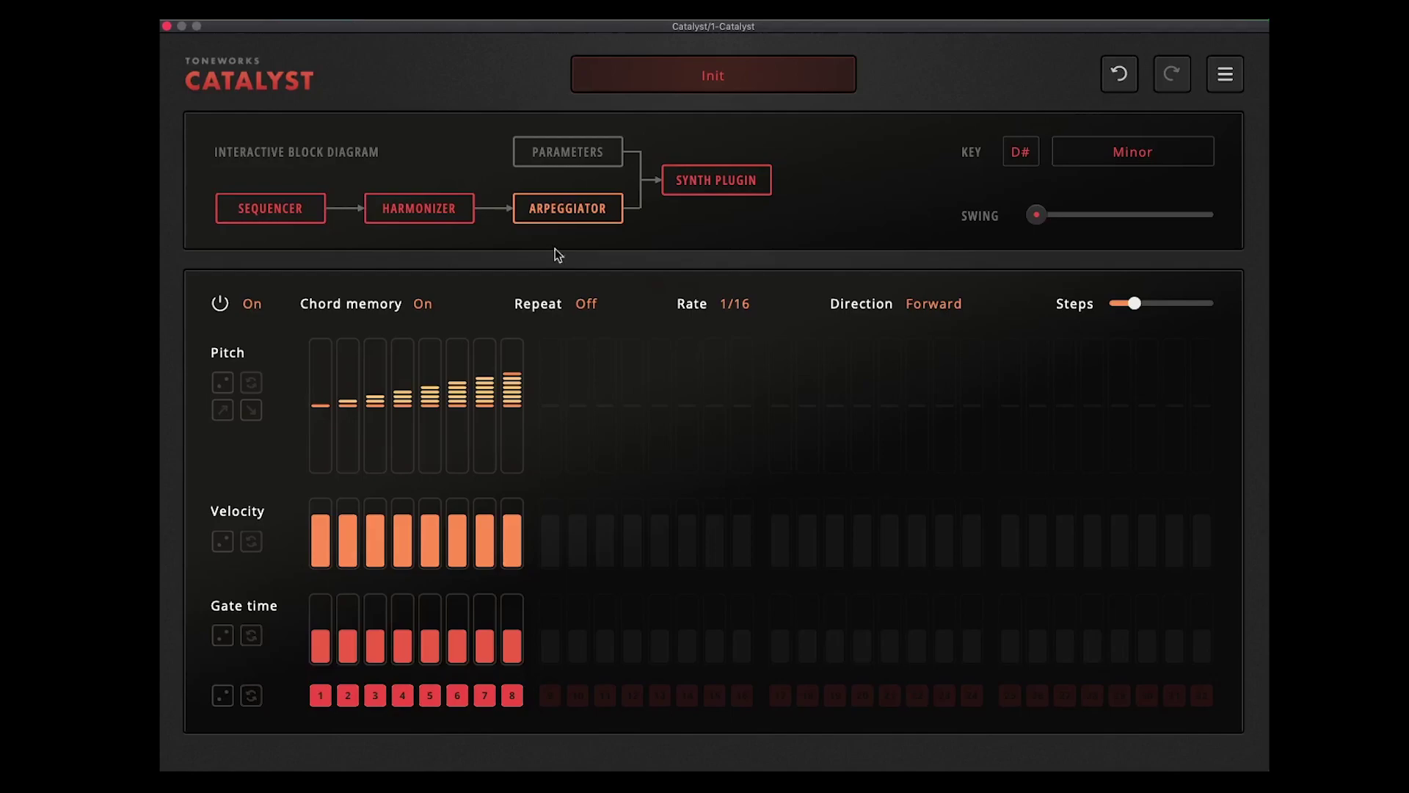
- Turn off sequencer steps 2, 3, 4, 6, 7 and 8, then return to the Harmonizer
left_click(301, 210)
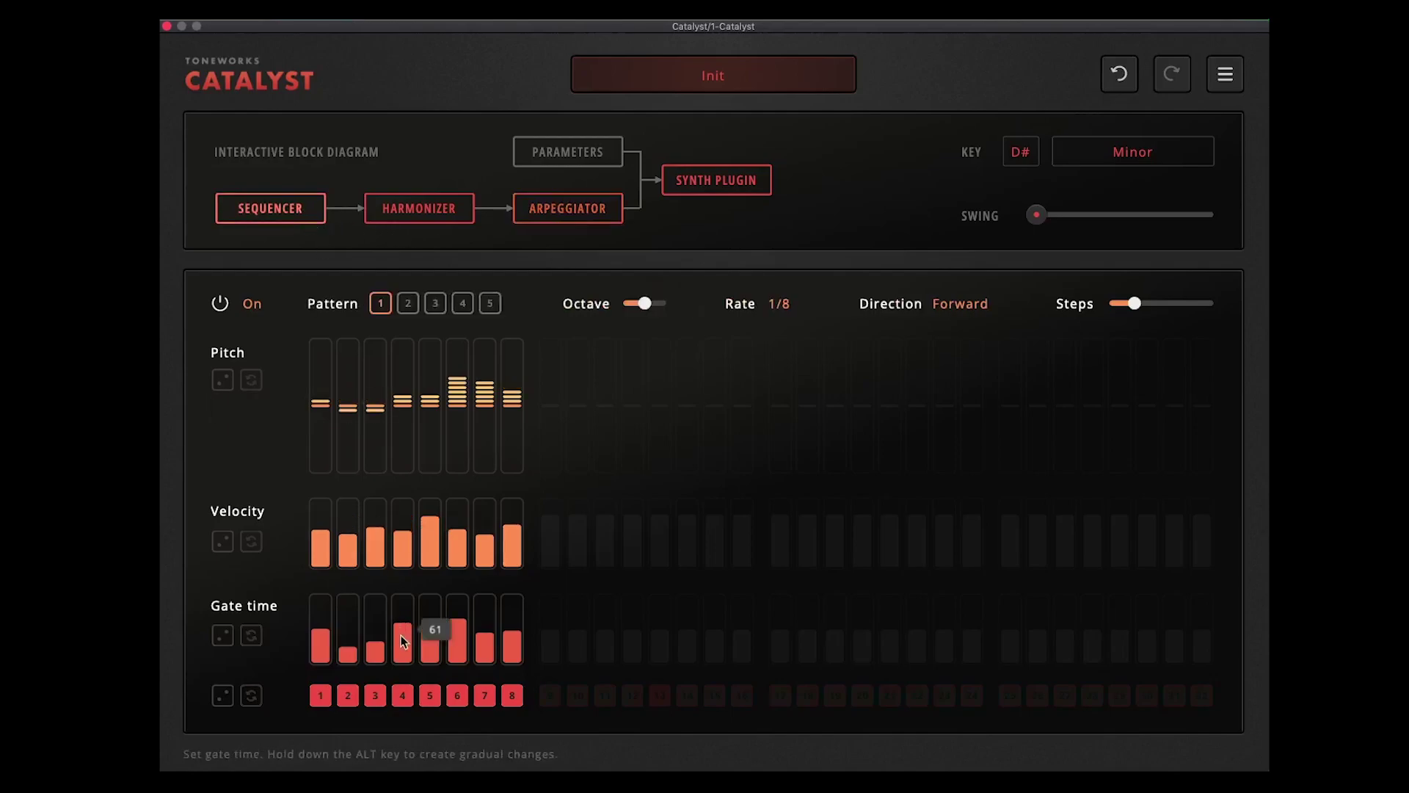
left_click(350, 695)
left_click(373, 694)
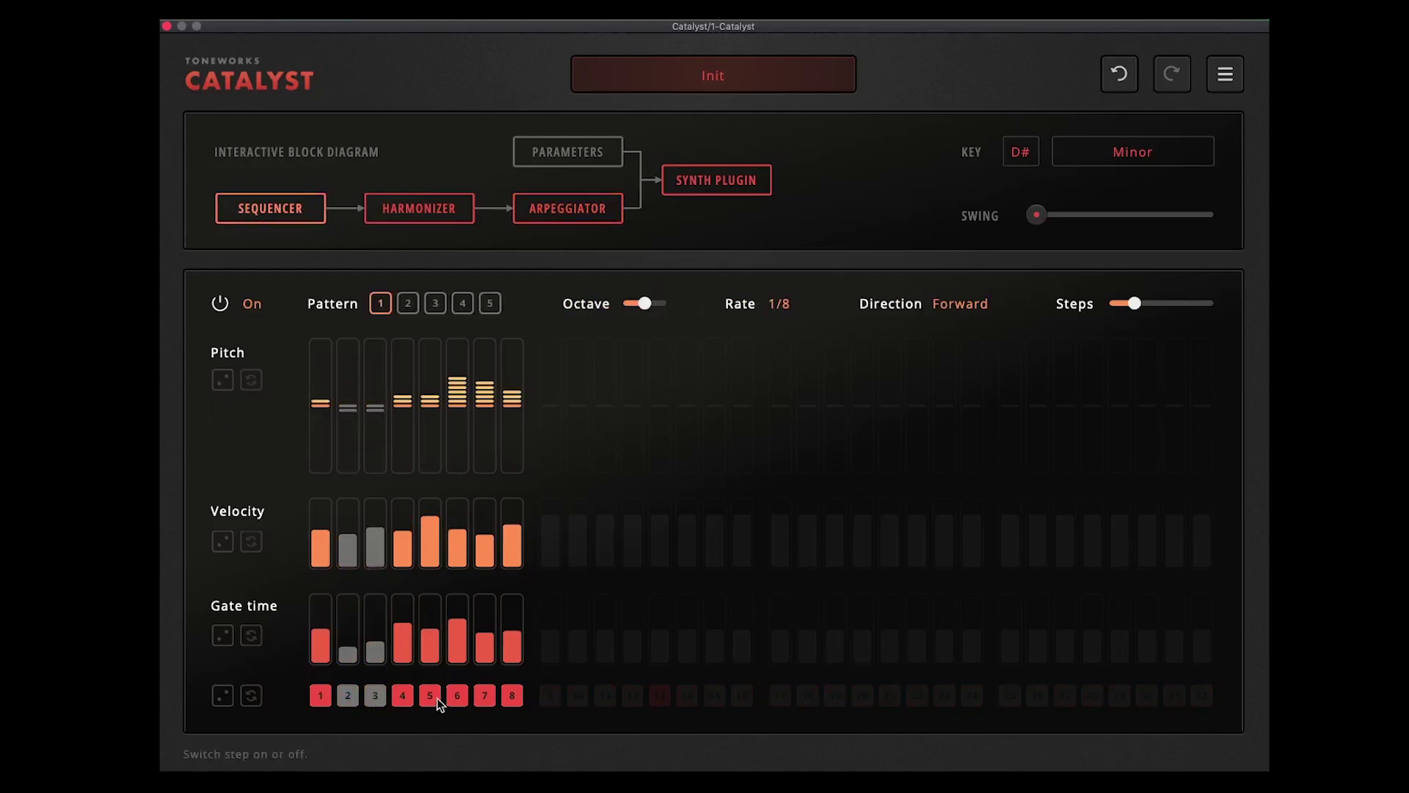
left_click(406, 696)
left_click(457, 694)
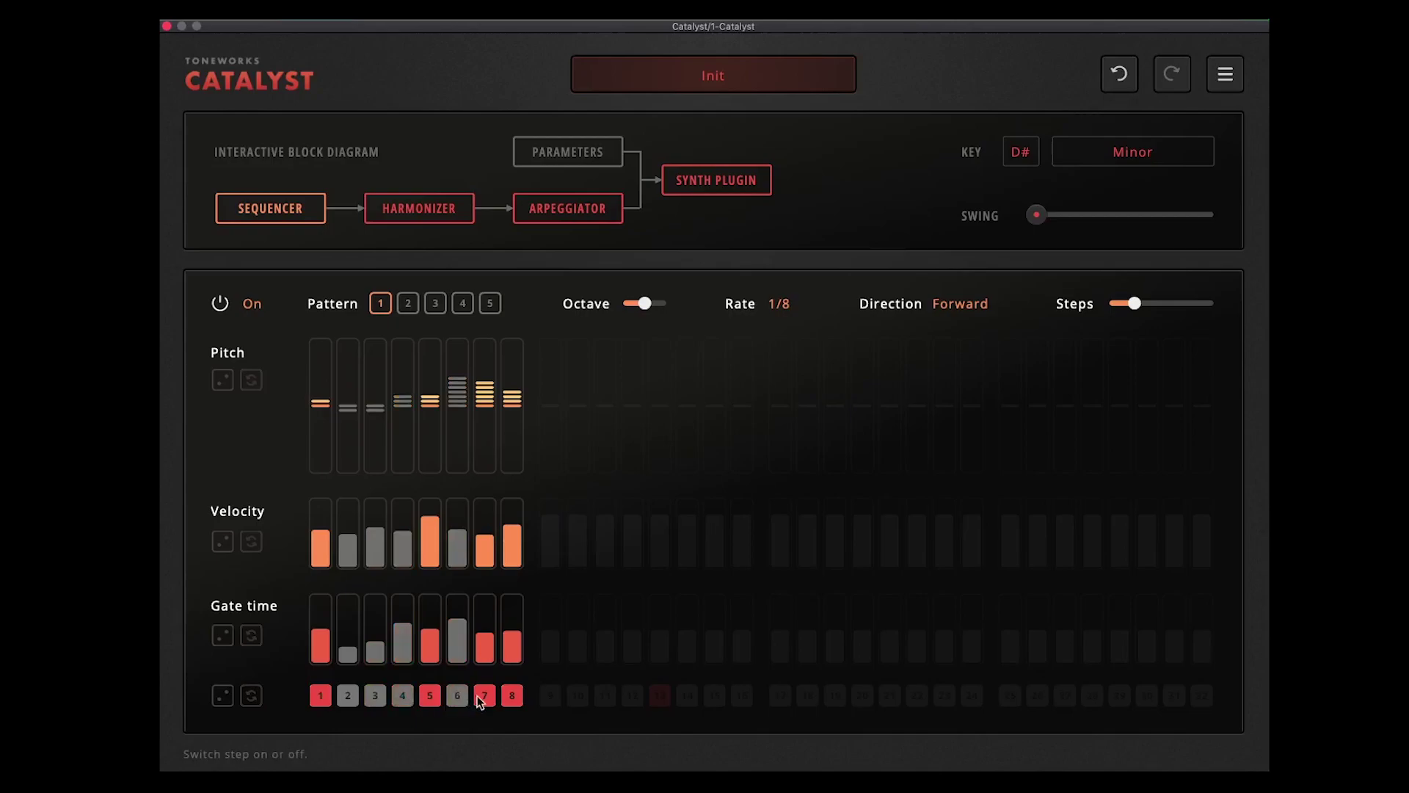
left_click(484, 695)
left_click(512, 695)
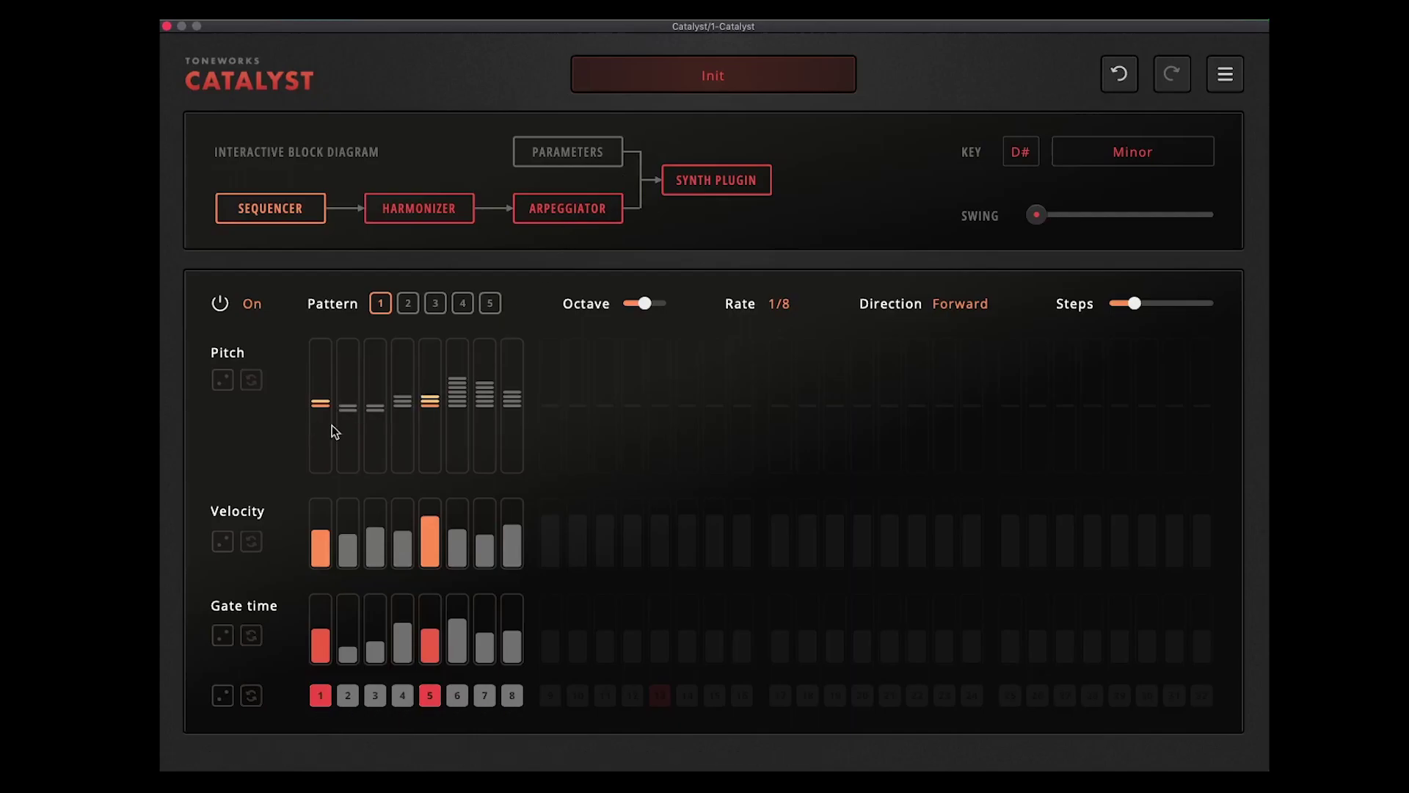
mouse_move(328, 439)
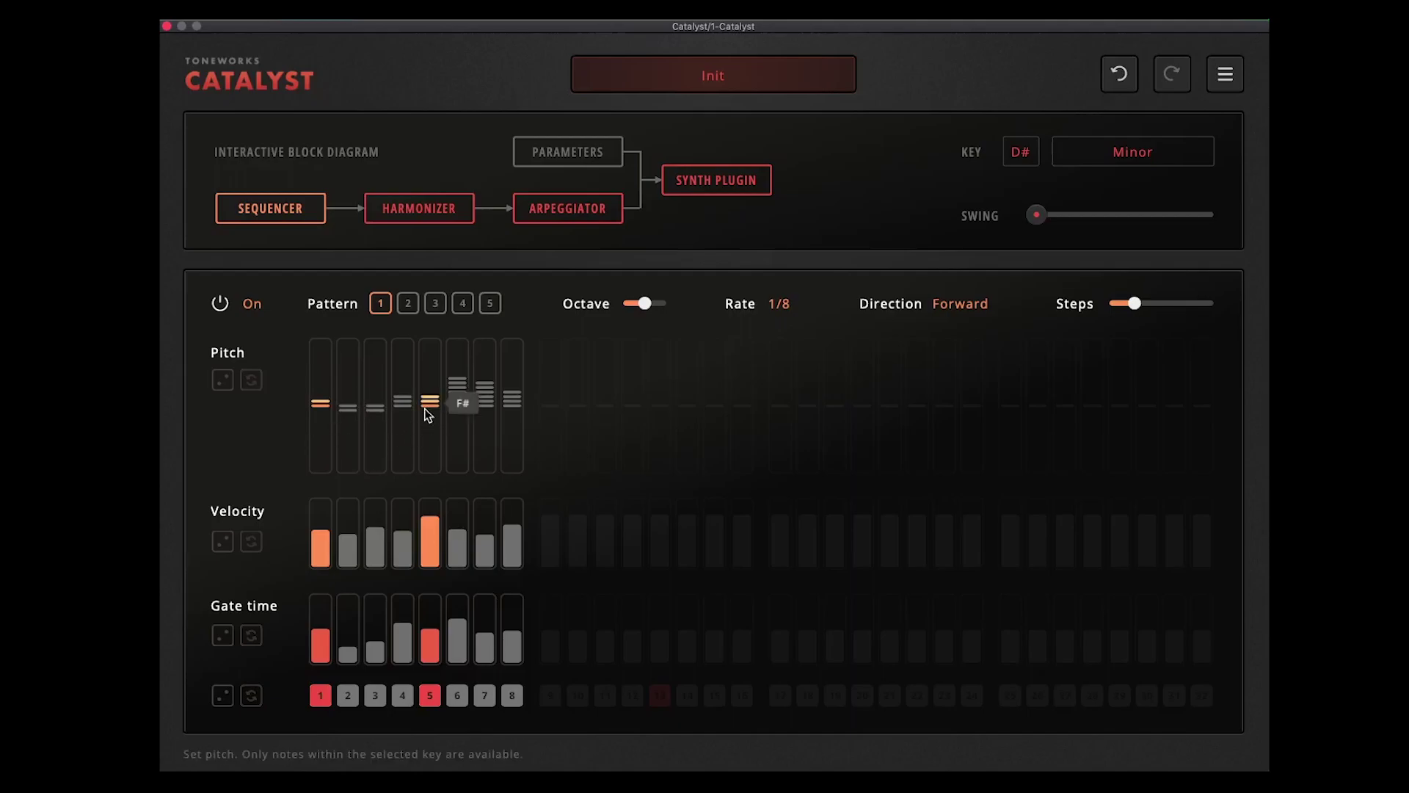
left_click(438, 210)
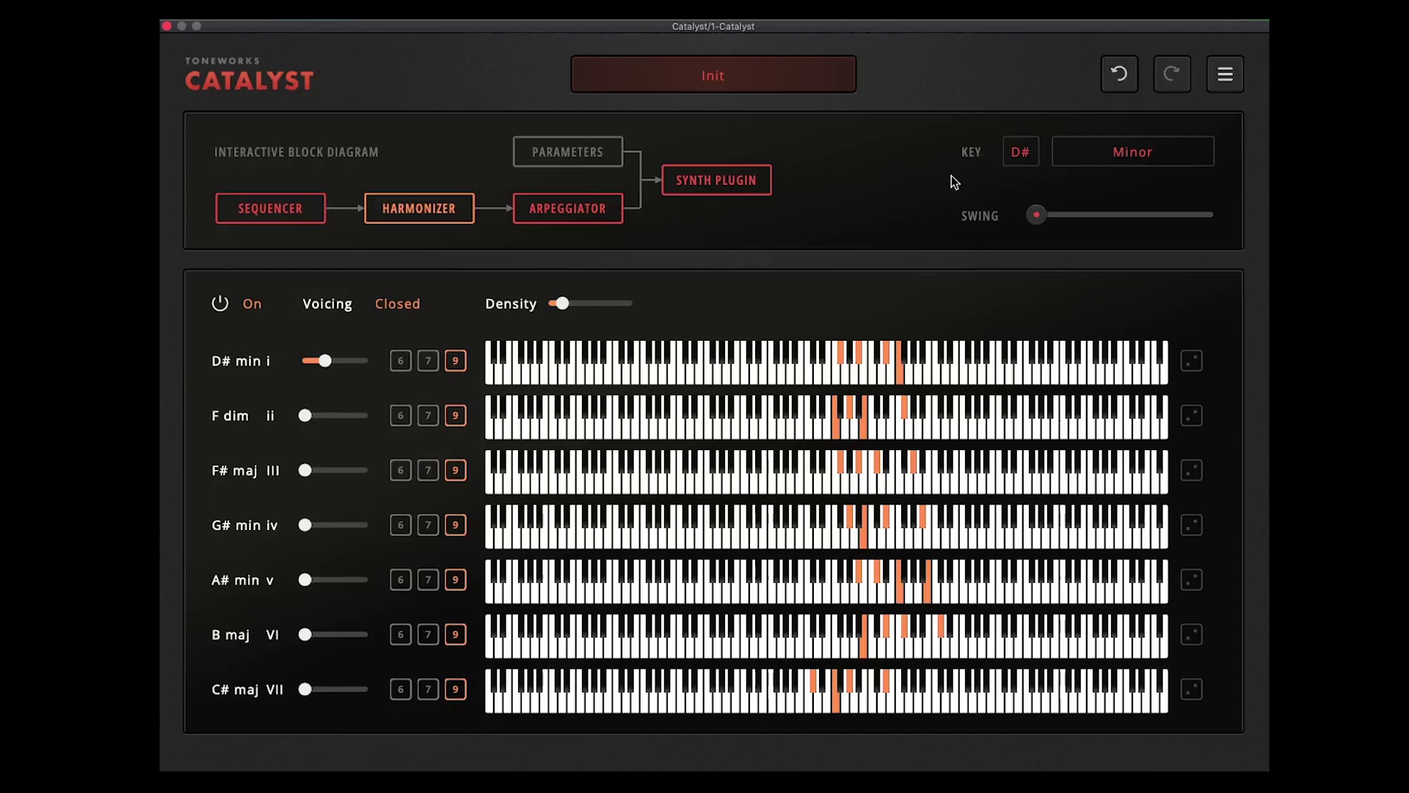
- Power on parameter lane A and assign it to Op 1 Filter Cutoff
left_click(555, 150)
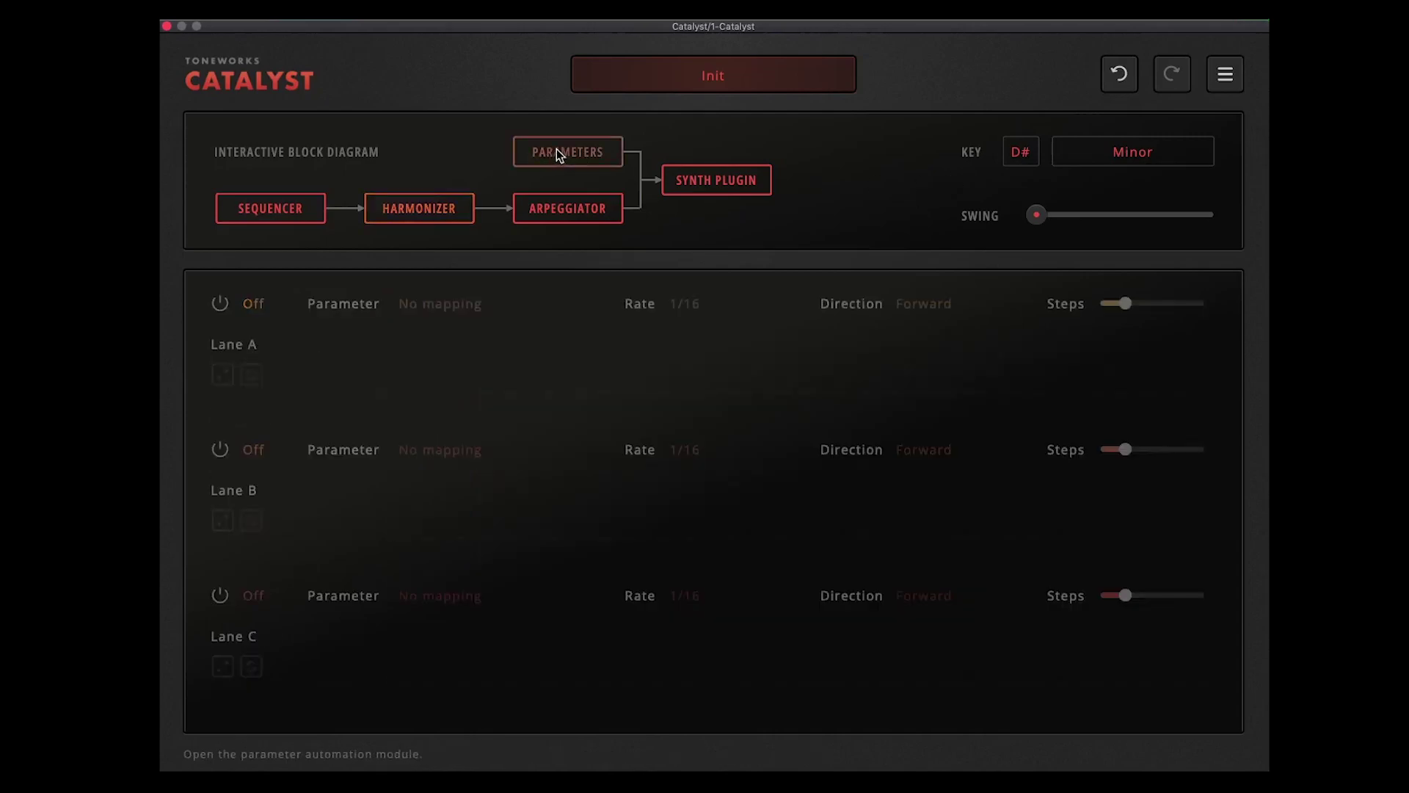
left_click(221, 305)
left_click(415, 303)
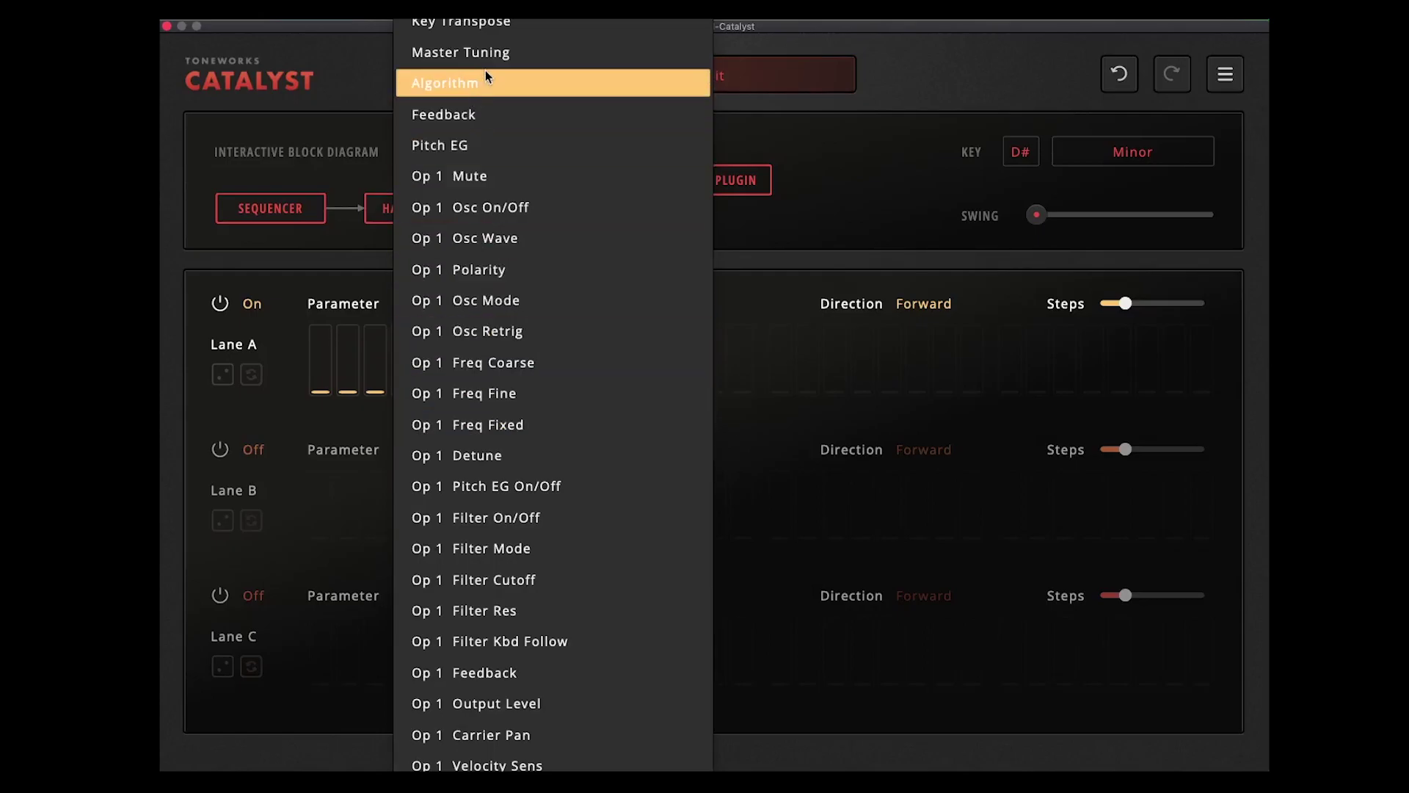
scroll(565, 520, "down", 5)
scroll(562, 519, "down", 20)
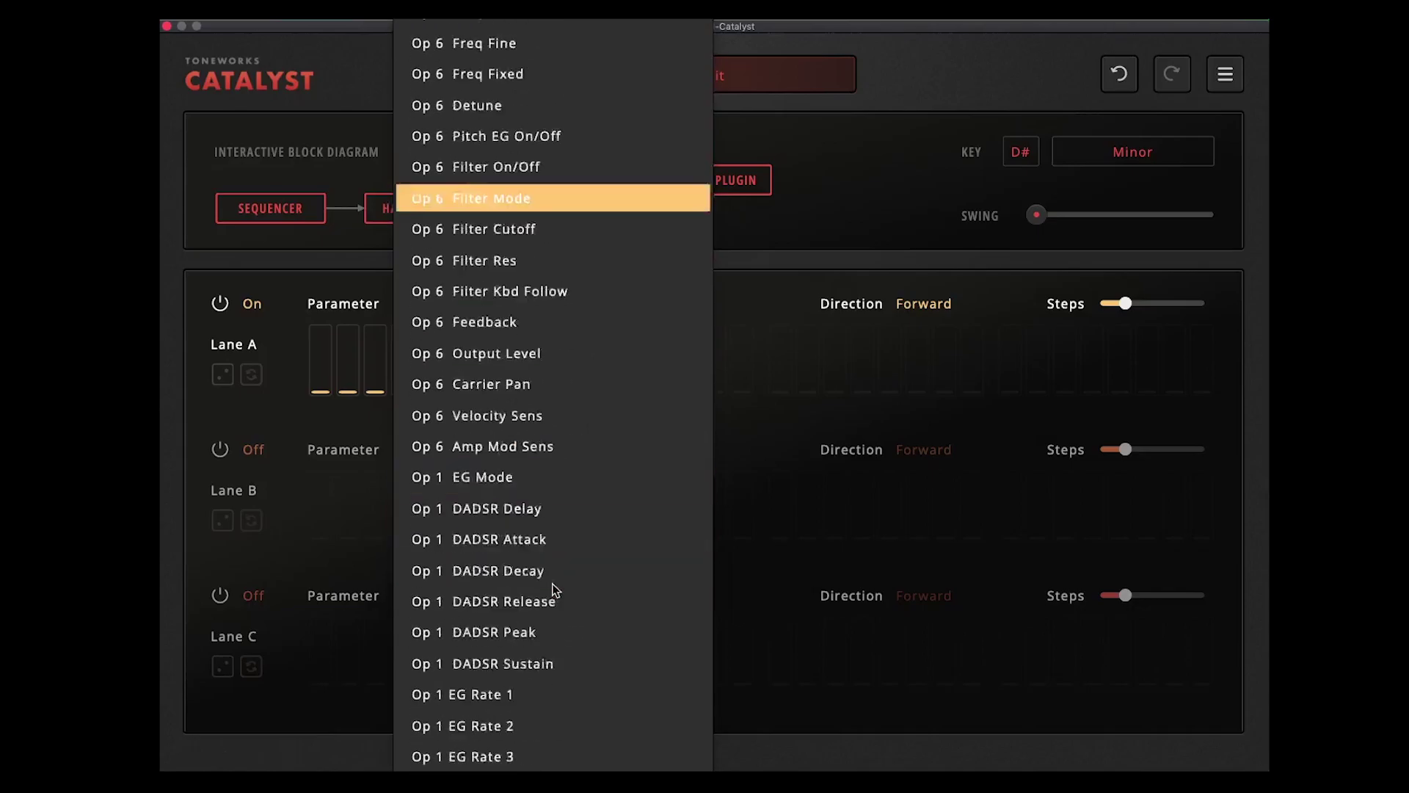
scroll(550, 586, "up", 15)
scroll(549, 583, "up", 15)
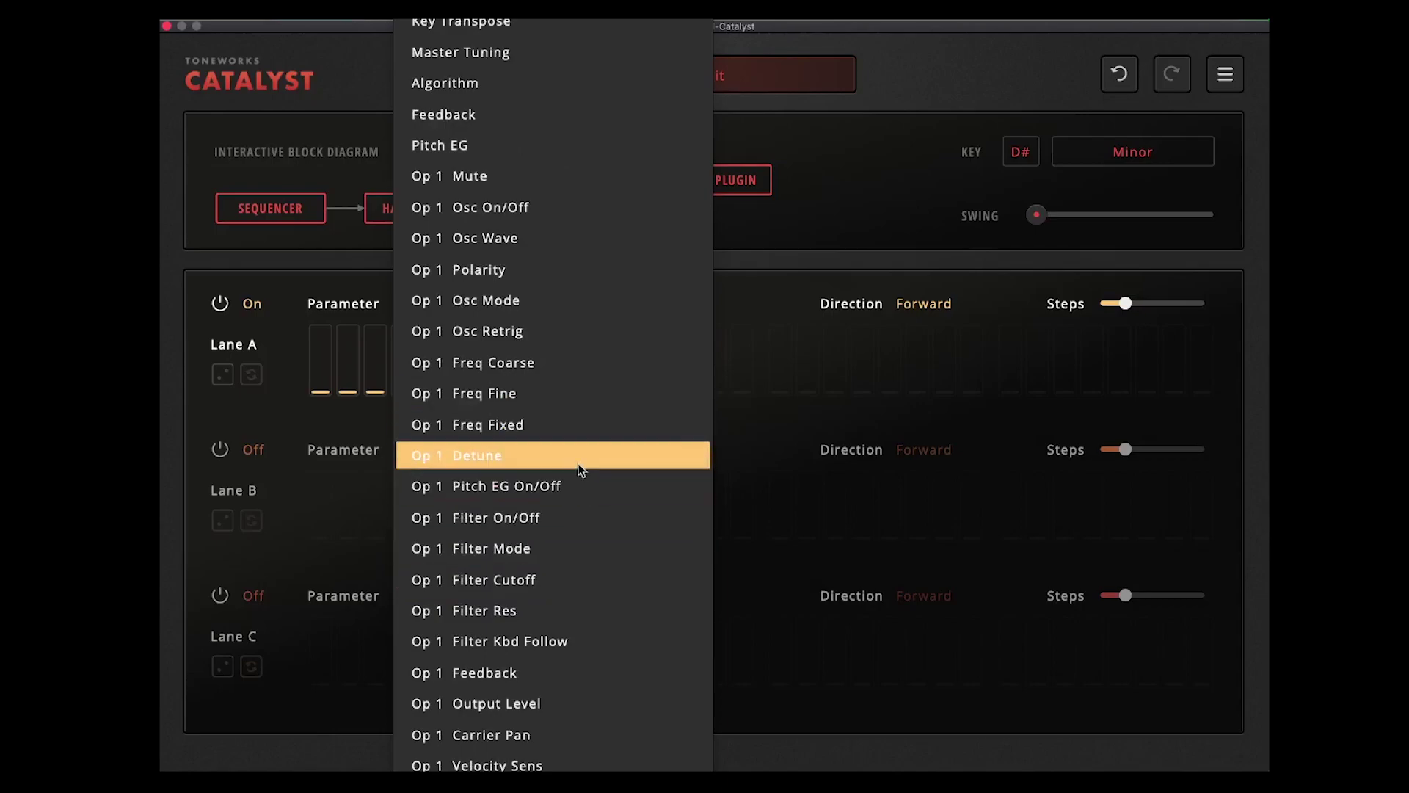
left_click(568, 579)
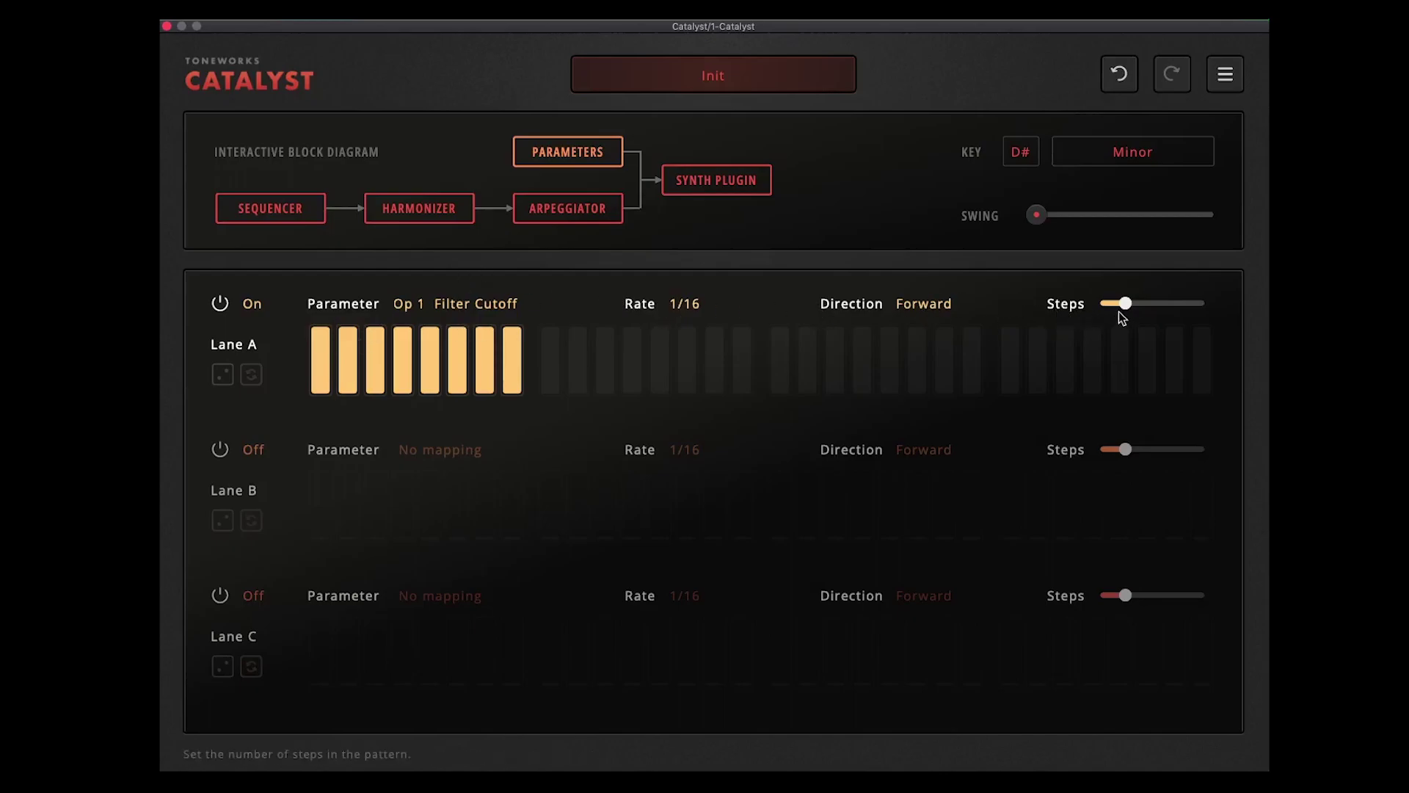
- Hand-edit Lane A's eight cutoff step values, then randomize all eight with the dice button
mouse_move(1122, 304)
left_mouse_down()
mouse_move(1179, 305)
mouse_move(1123, 307)
left_mouse_up()
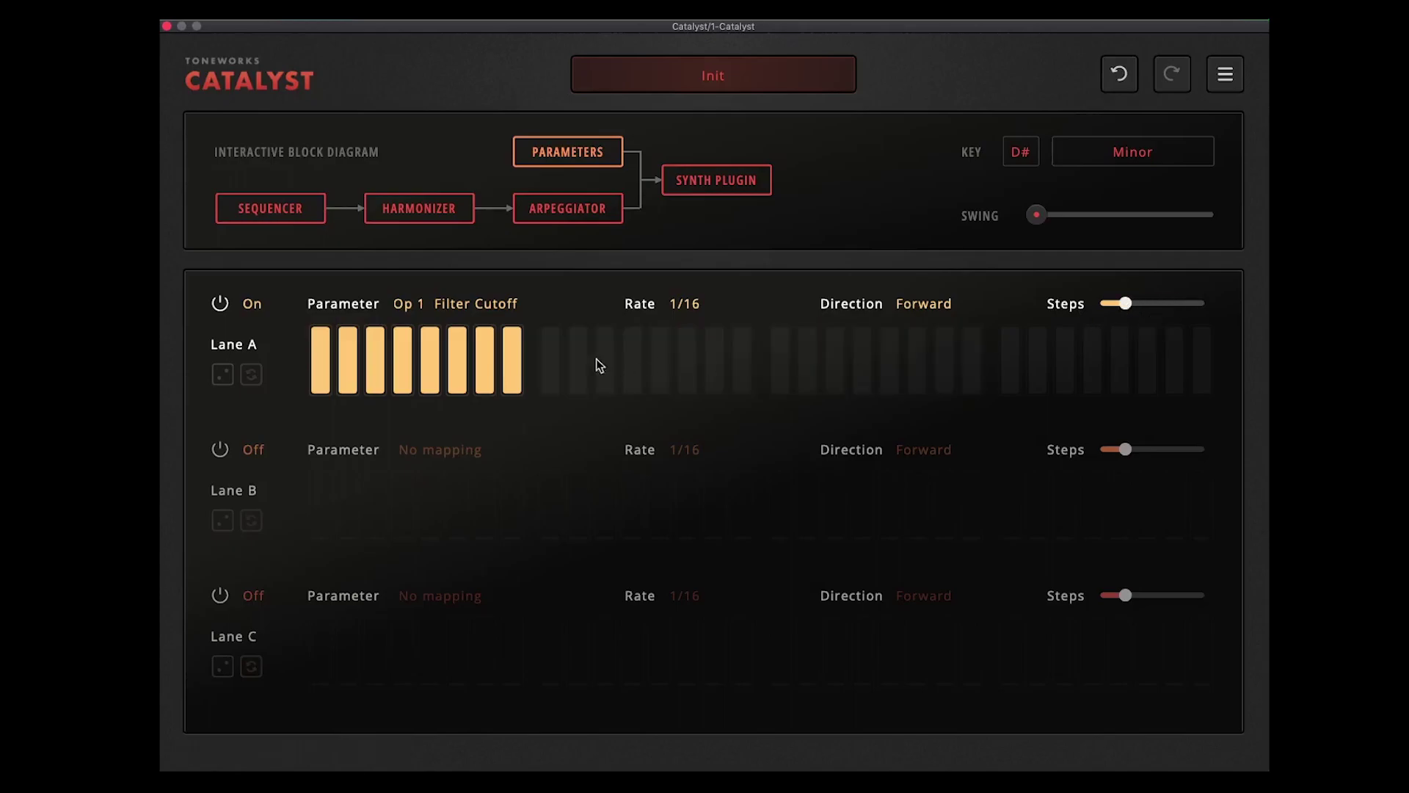
left_click(513, 357)
left_click(375, 357)
left_click(348, 371)
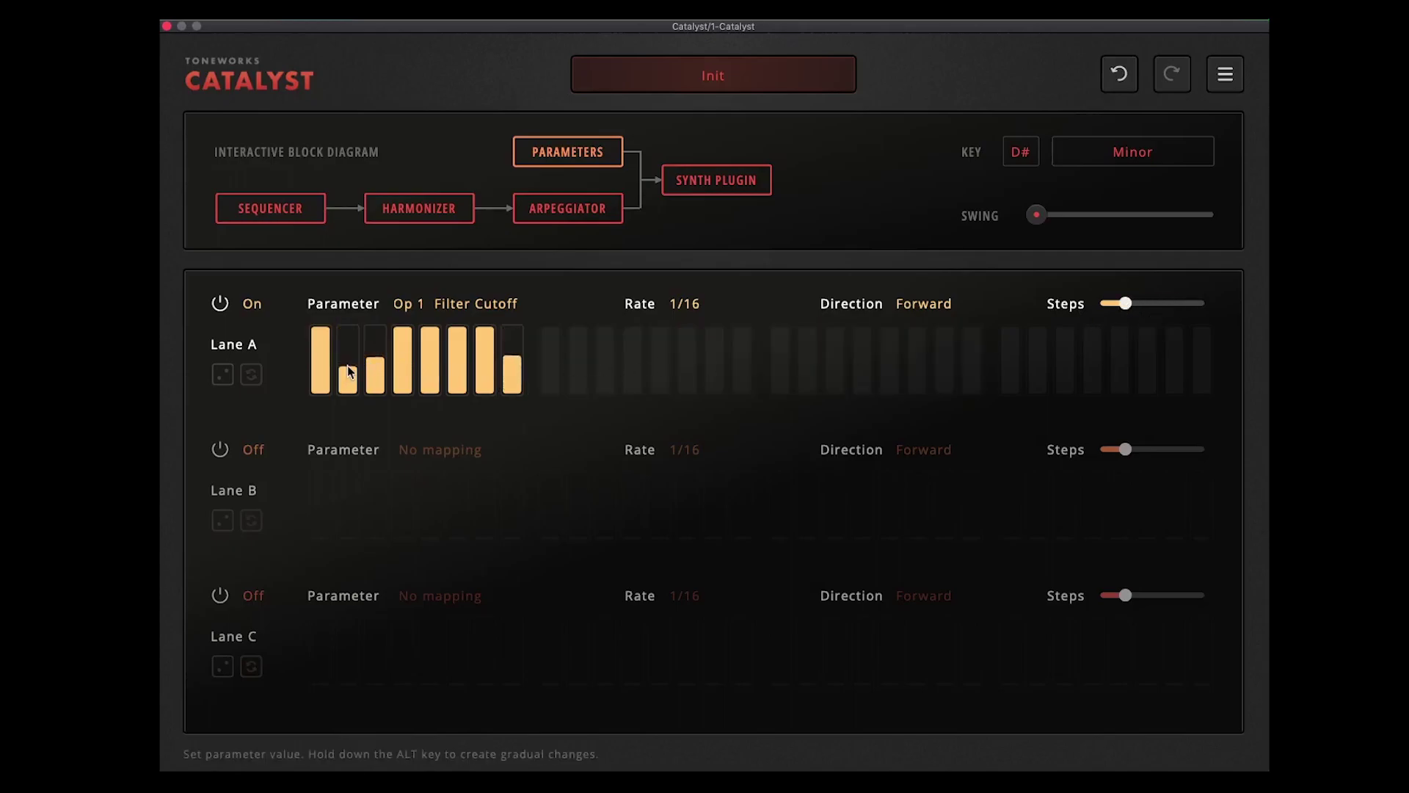
left_click(350, 351)
left_click(402, 375)
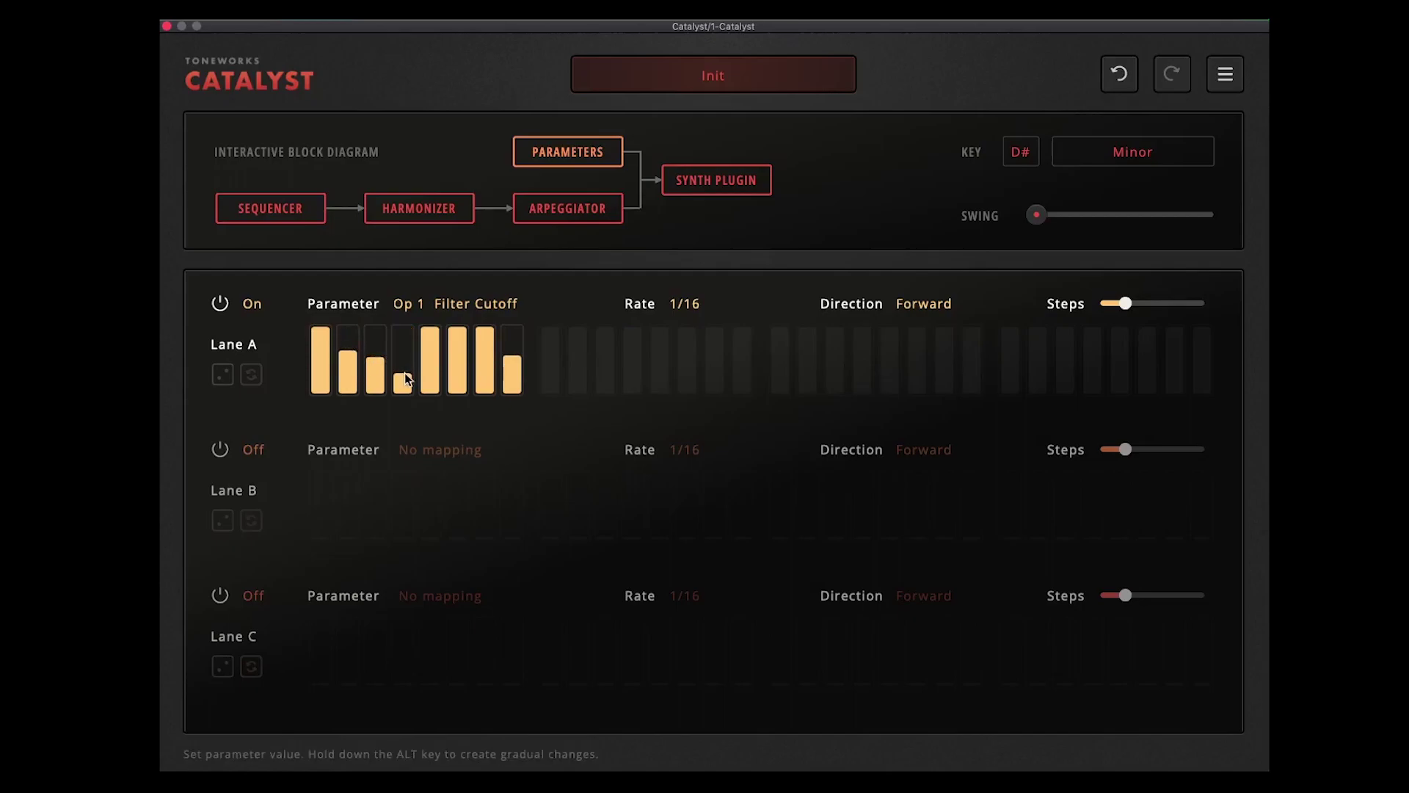
left_click(431, 380)
left_click(458, 367)
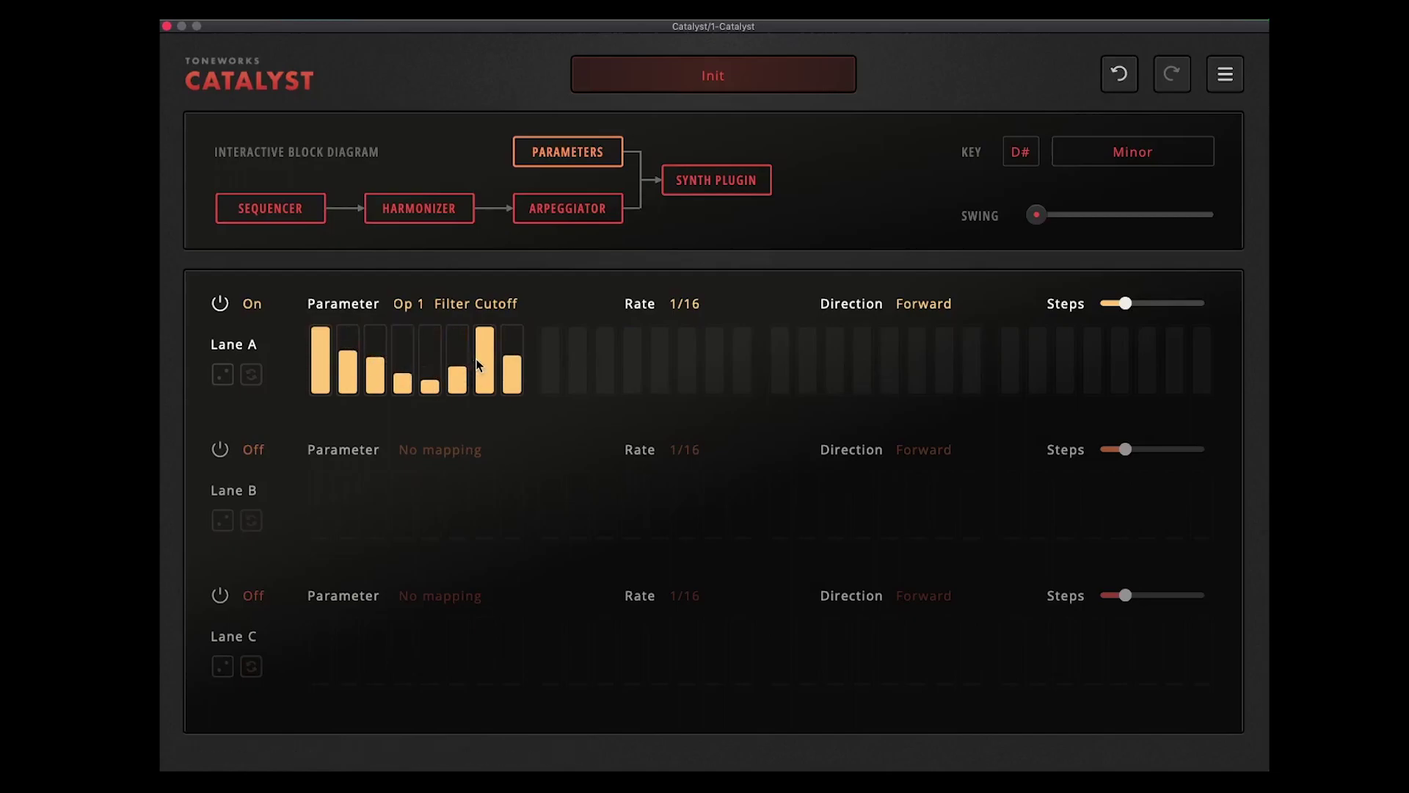
left_click(485, 357)
left_click_drag(485, 357, 513, 380)
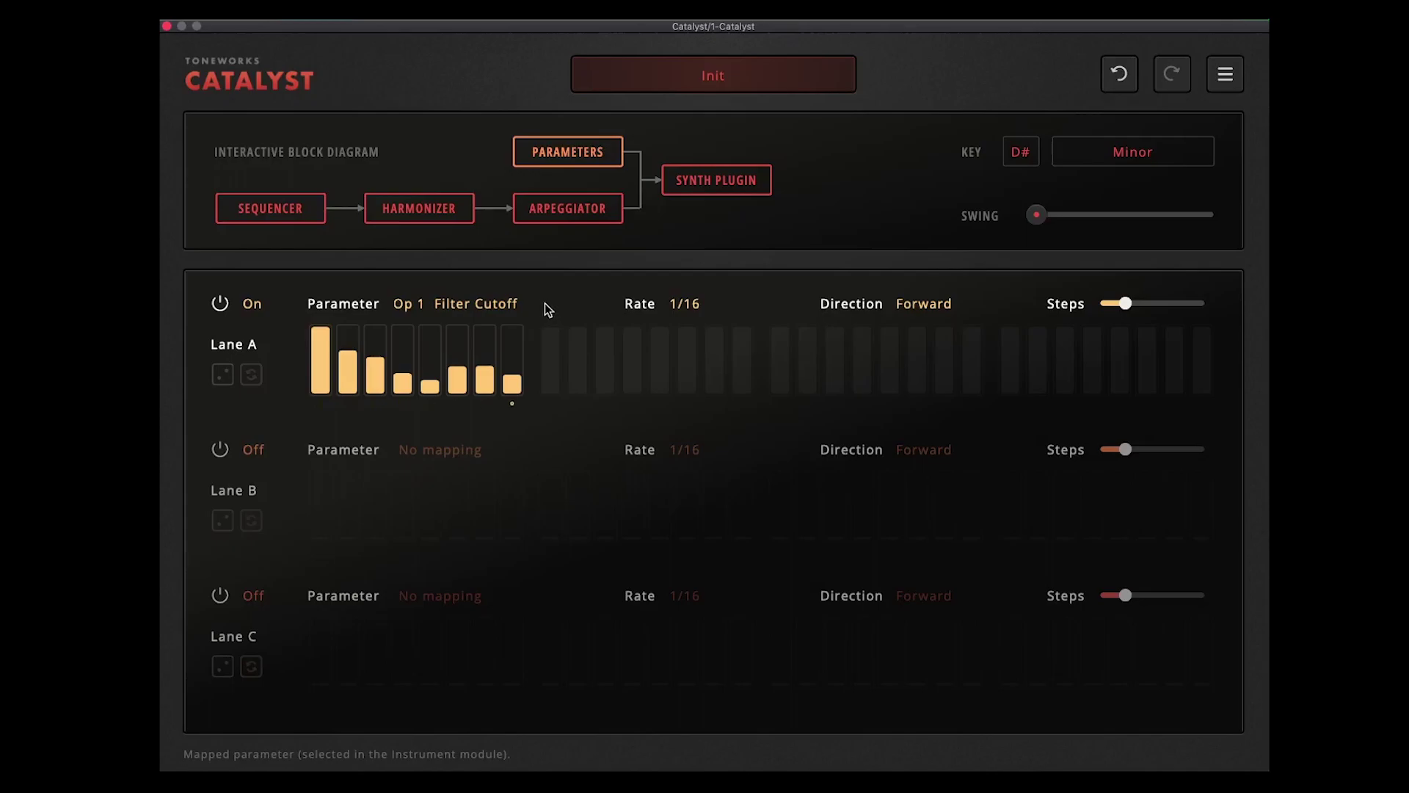
left_click(225, 379)
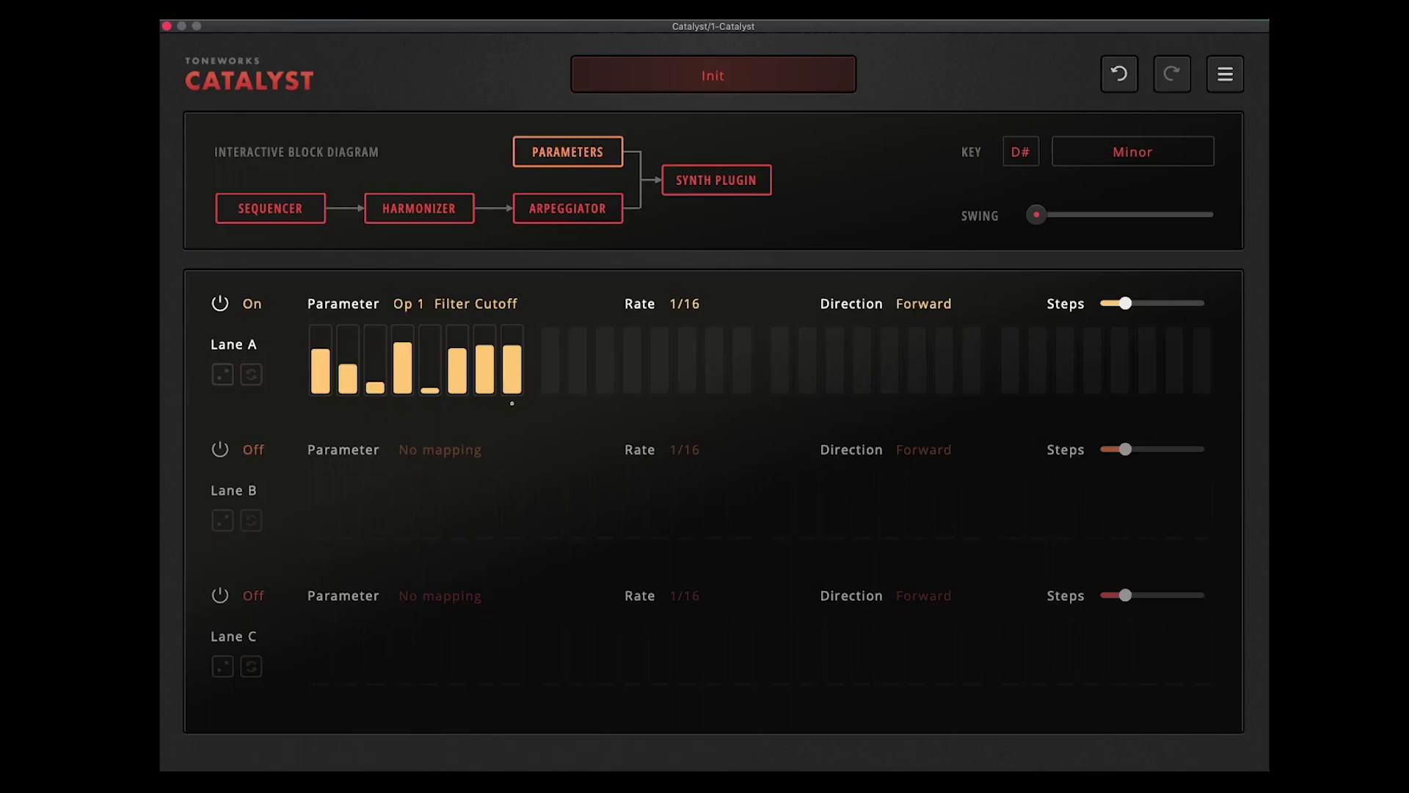
mouse_move(1127, 307)
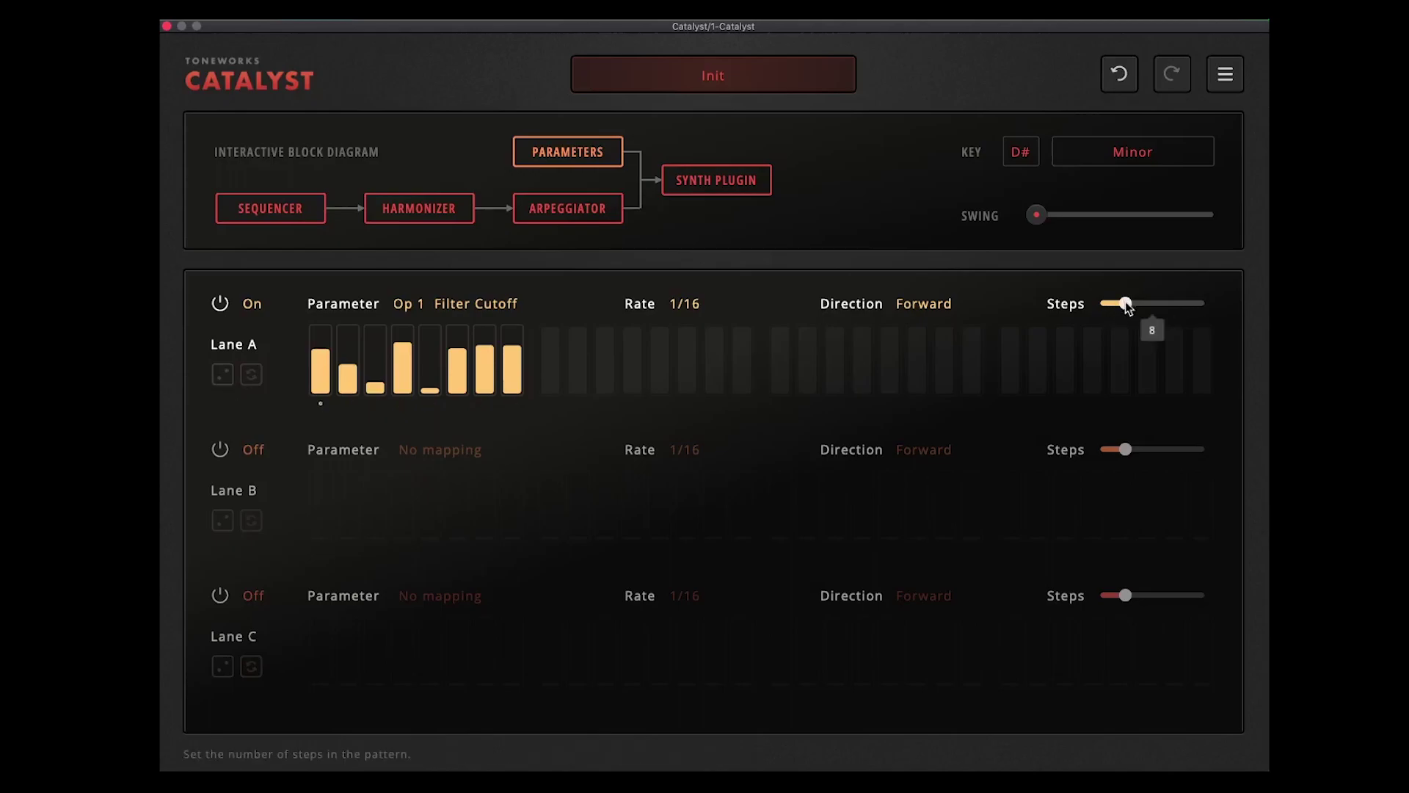
- Extend Lane A to 32 steps and randomize them, then toggle Lane B on and off
left_click_drag(1127, 307, 1217, 311)
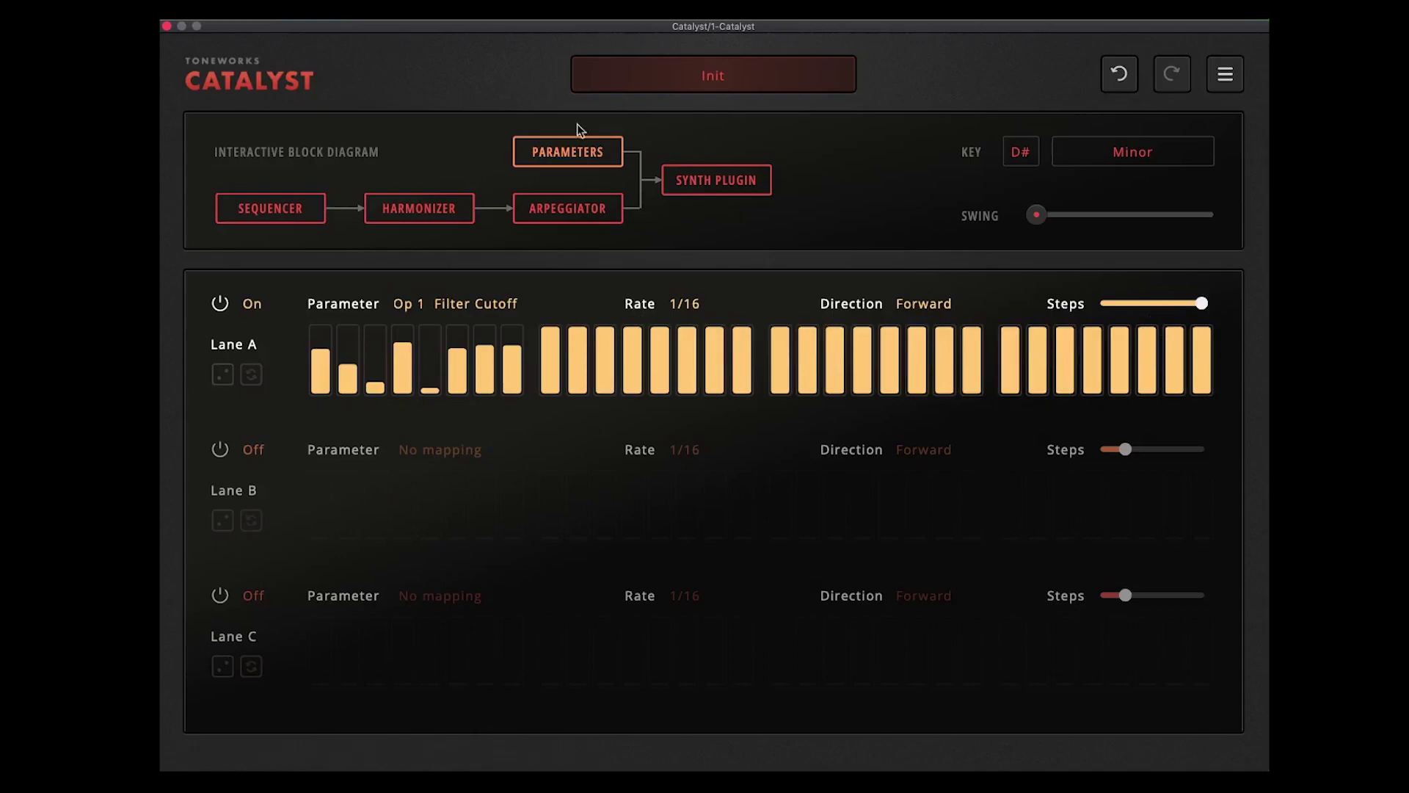
left_click(221, 376)
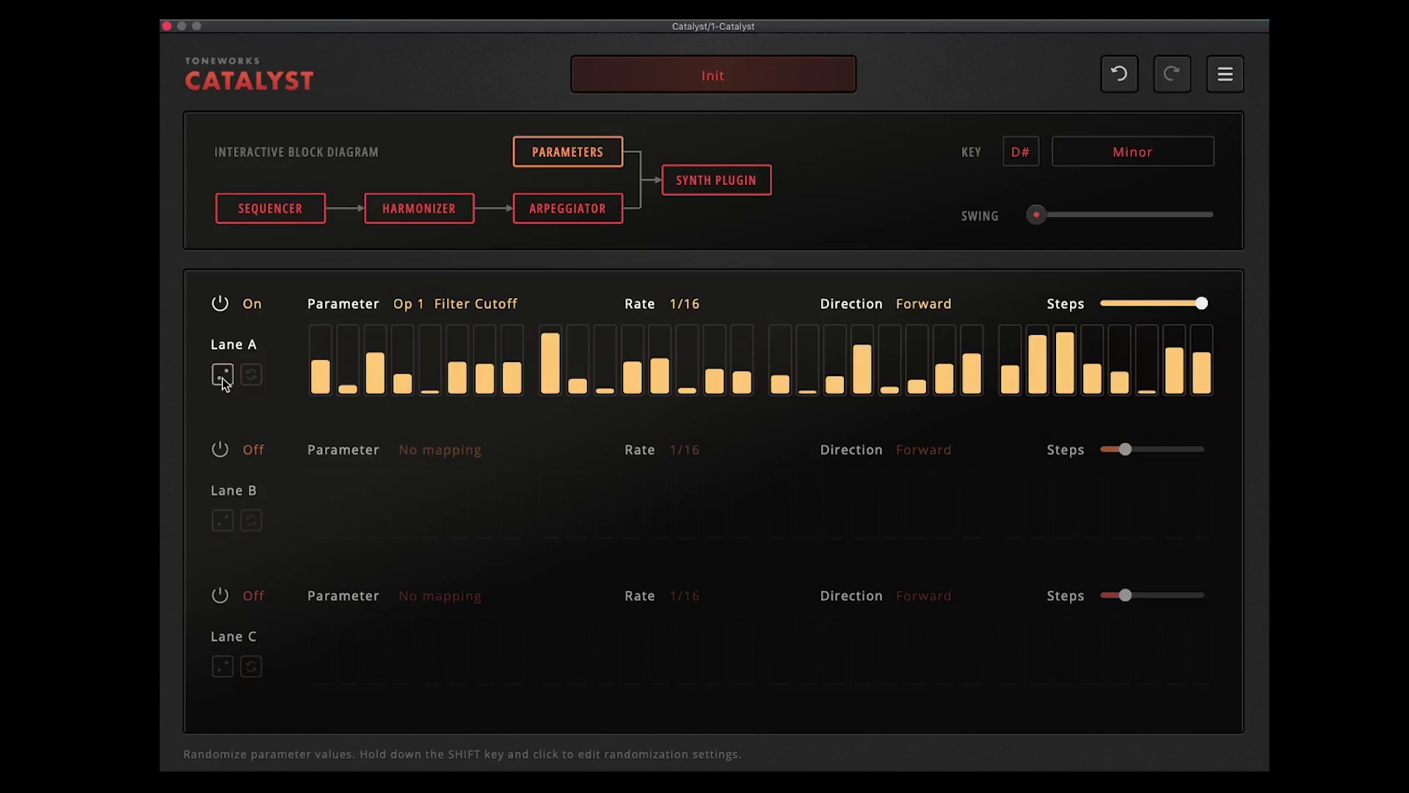
left_click(222, 448)
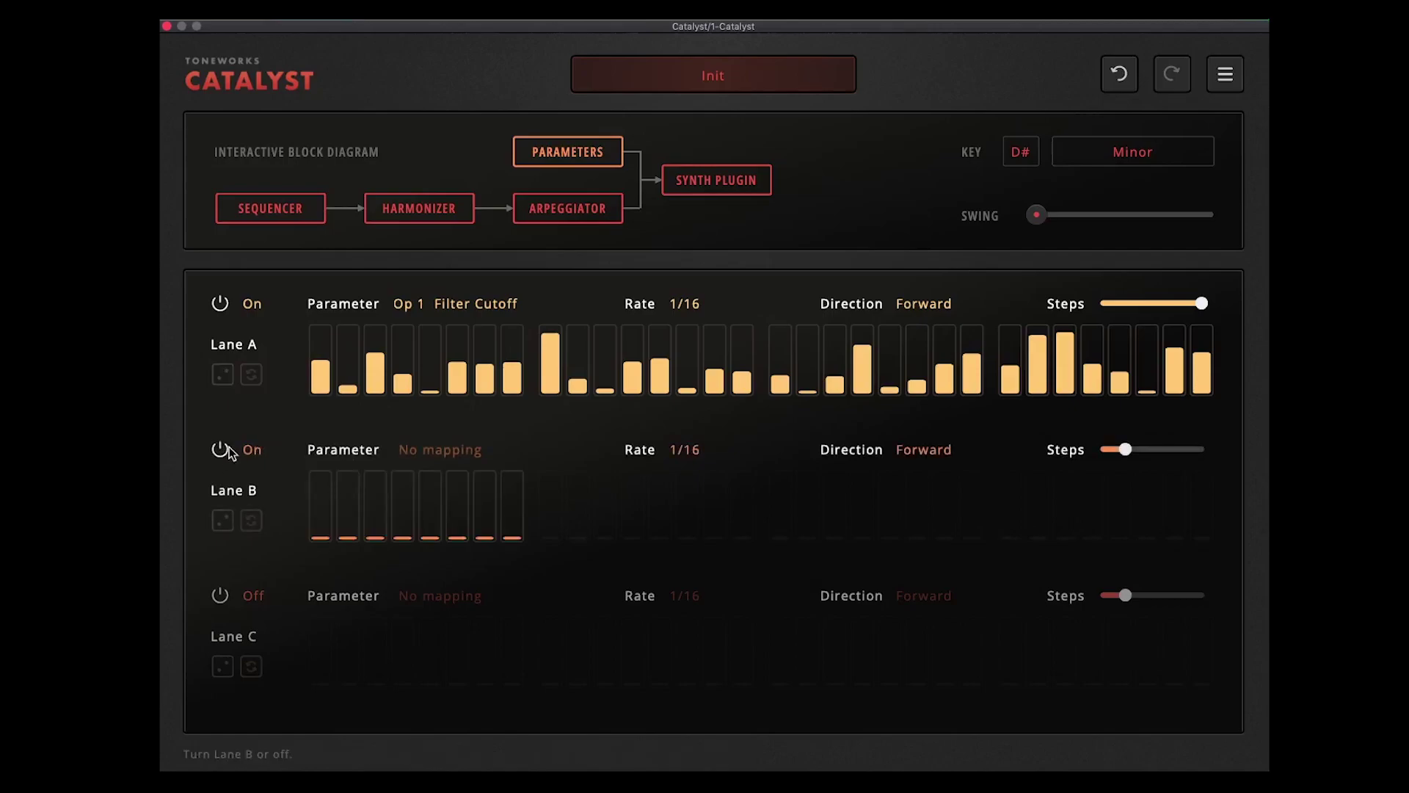
left_click(223, 446)
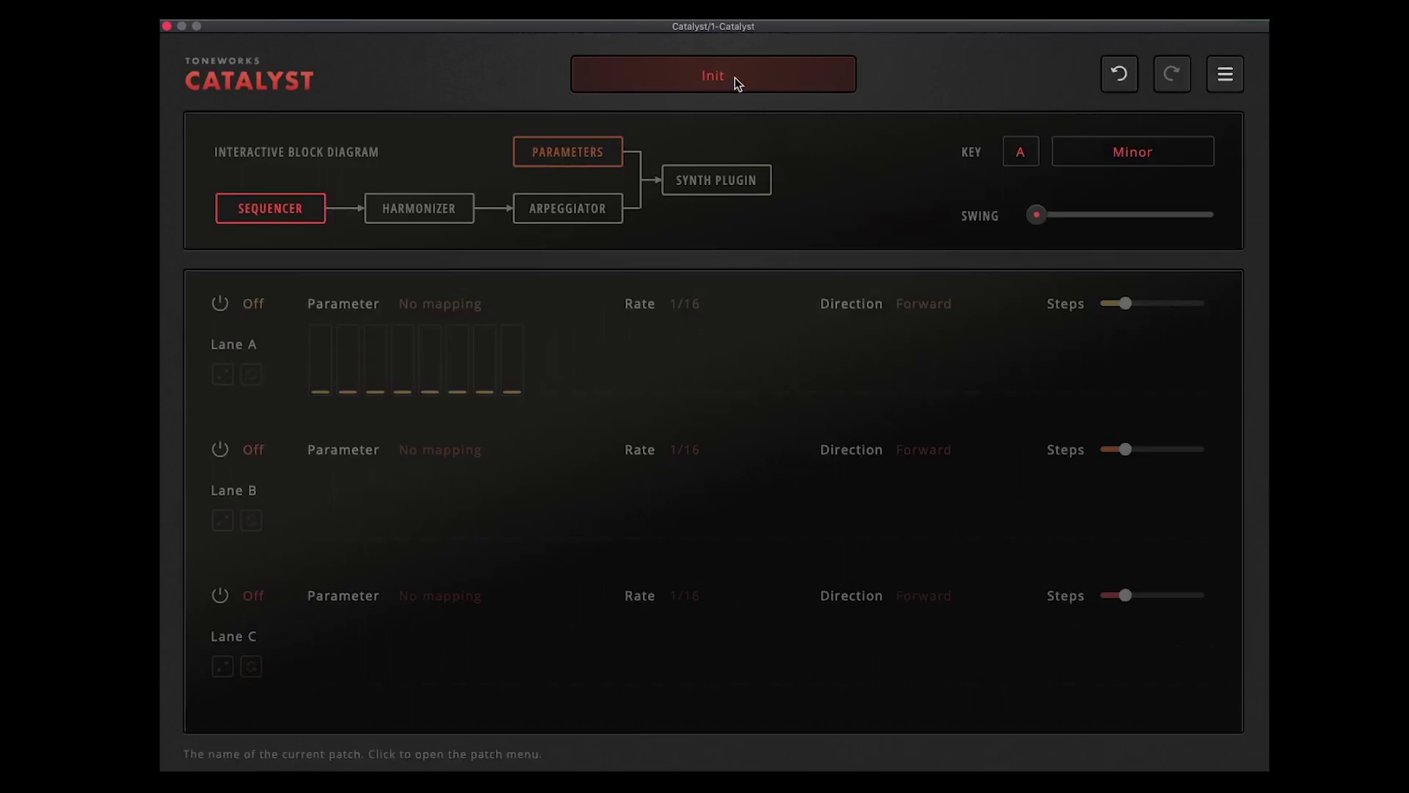
- Load Dorian Arp_120_BPM.patch from the Demo > Arturia Pigments folder
left_click(738, 83)
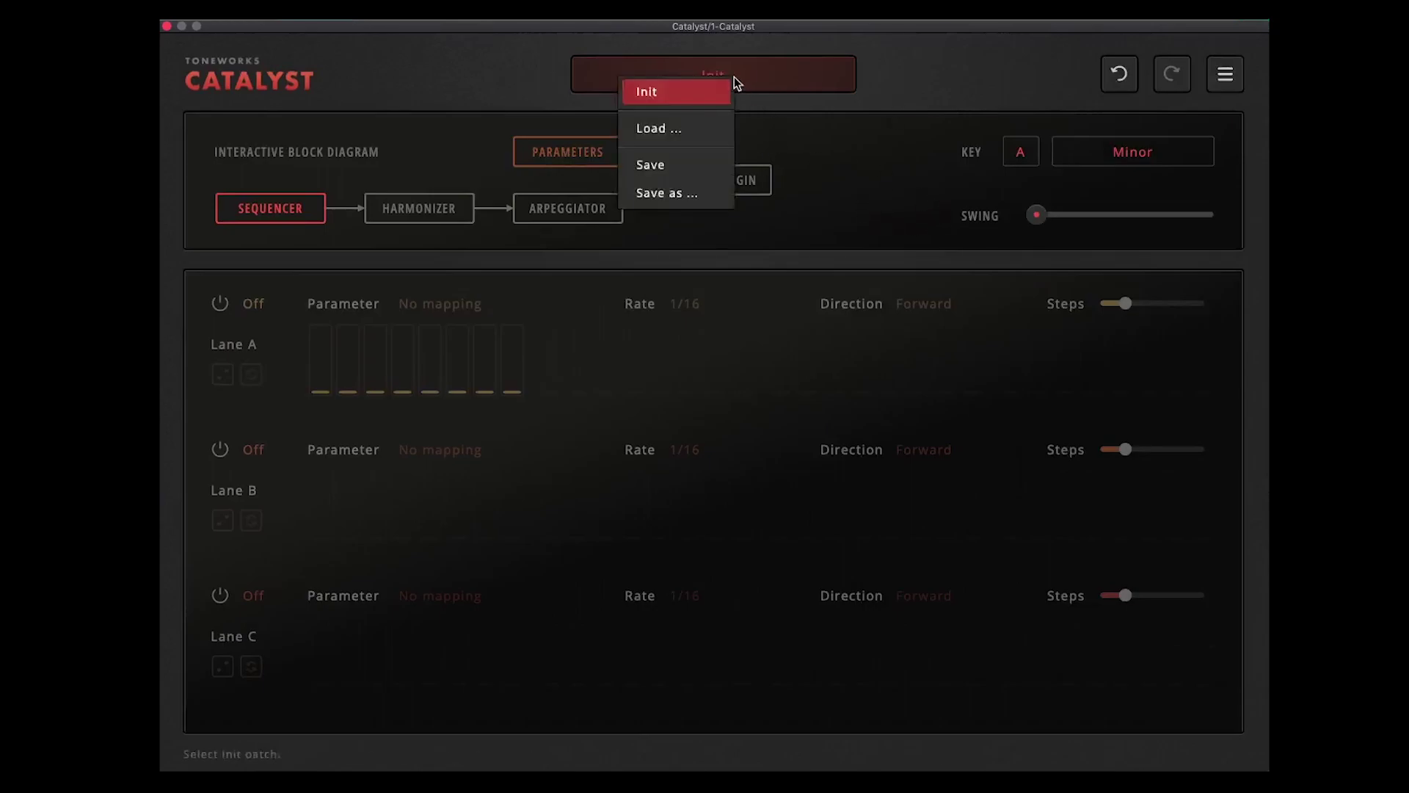
left_click(695, 132)
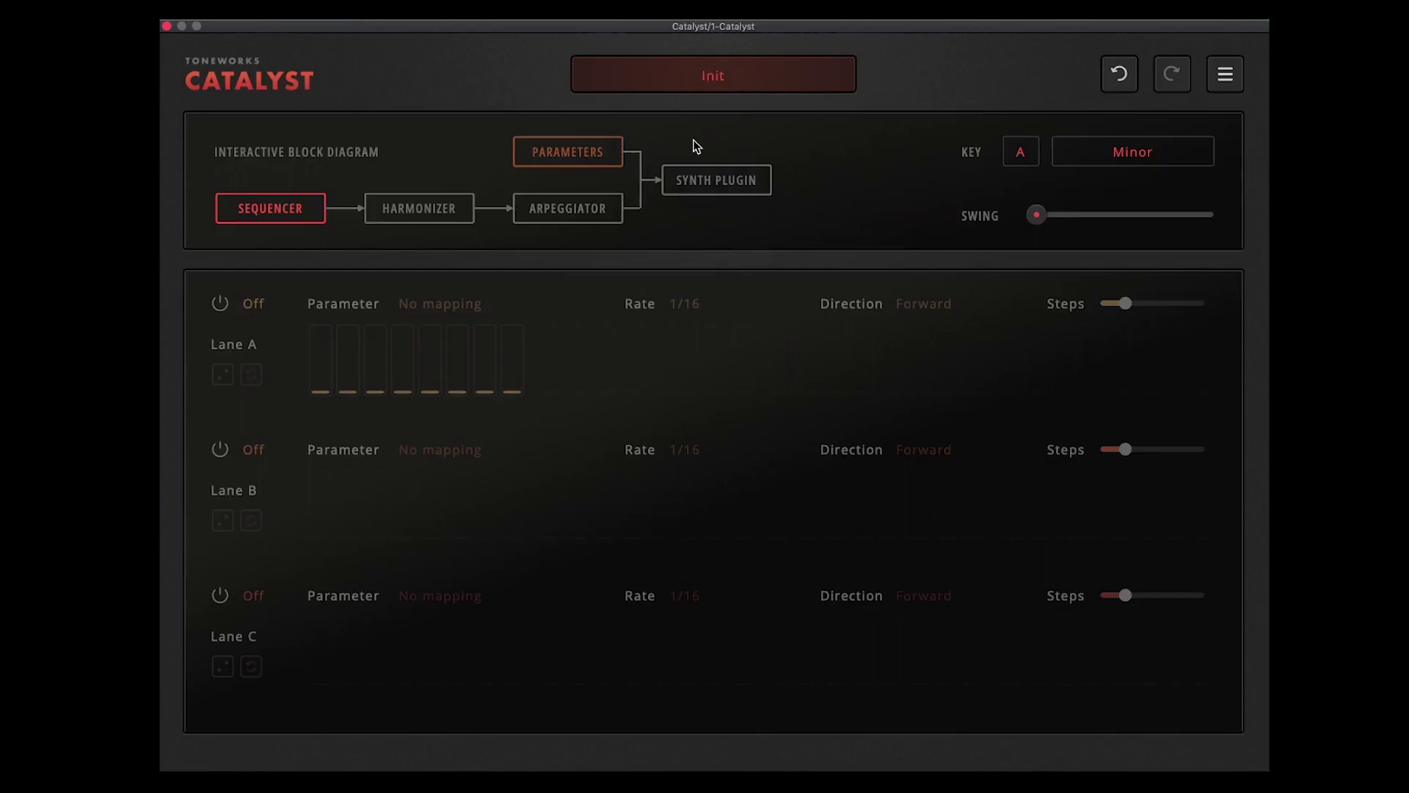
double_click(486, 177)
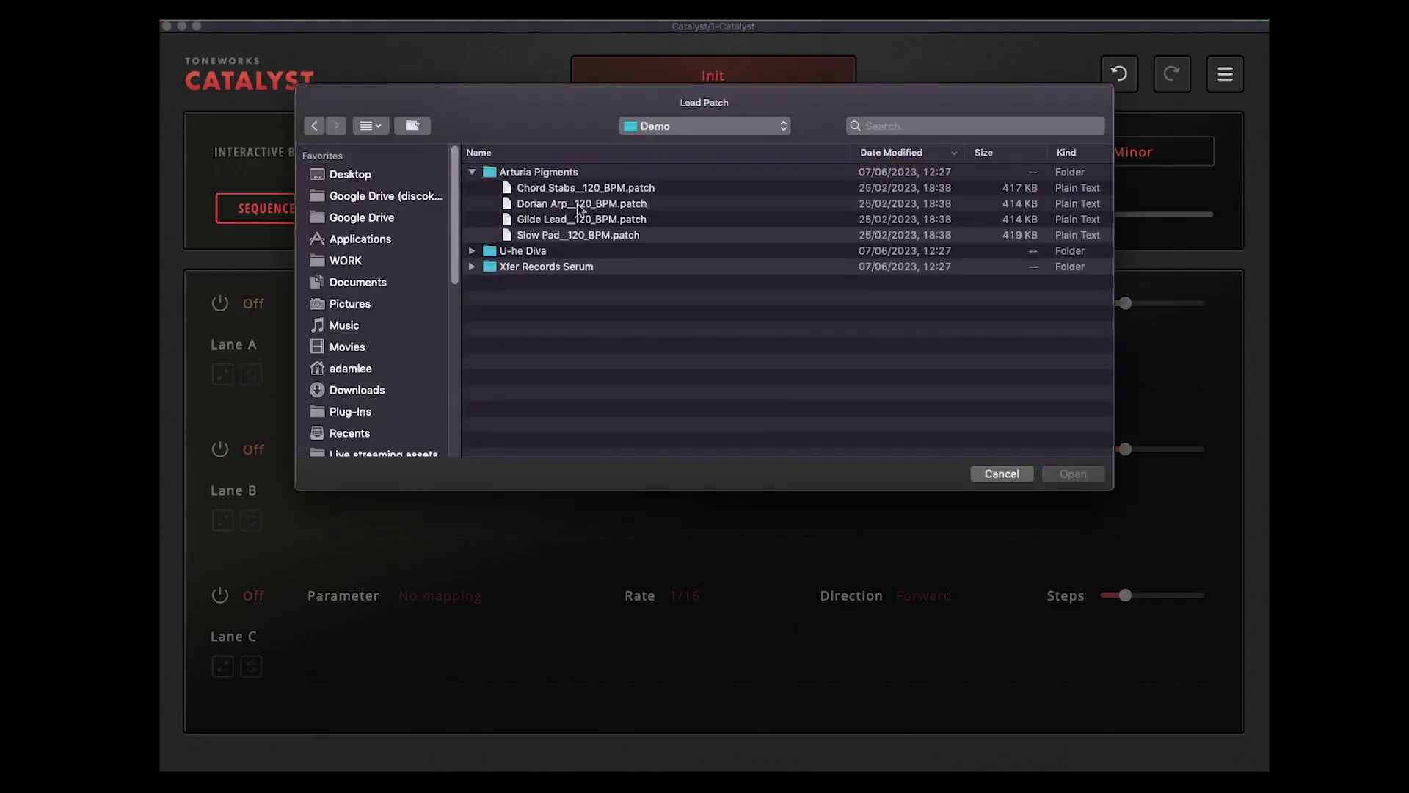
left_click(535, 173)
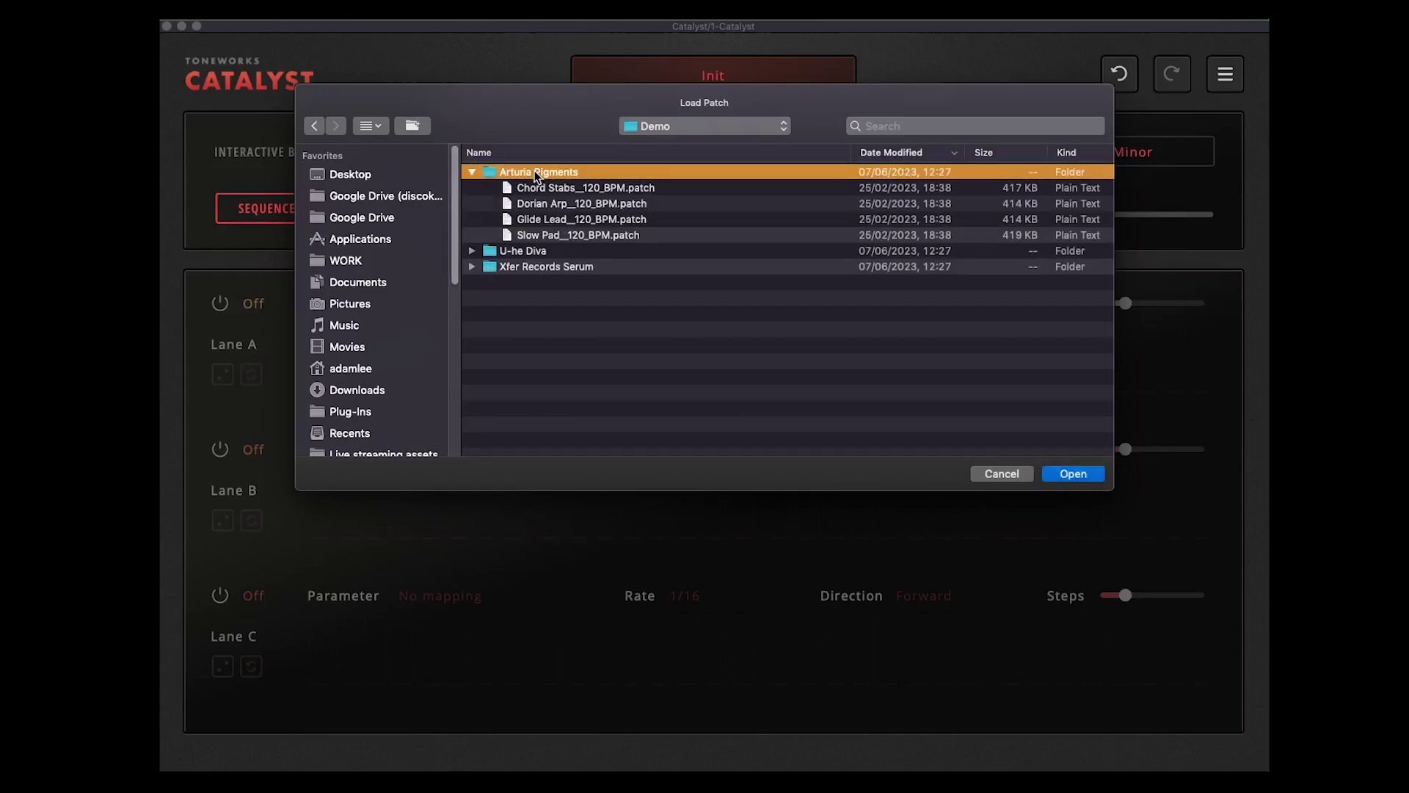
left_click(543, 202)
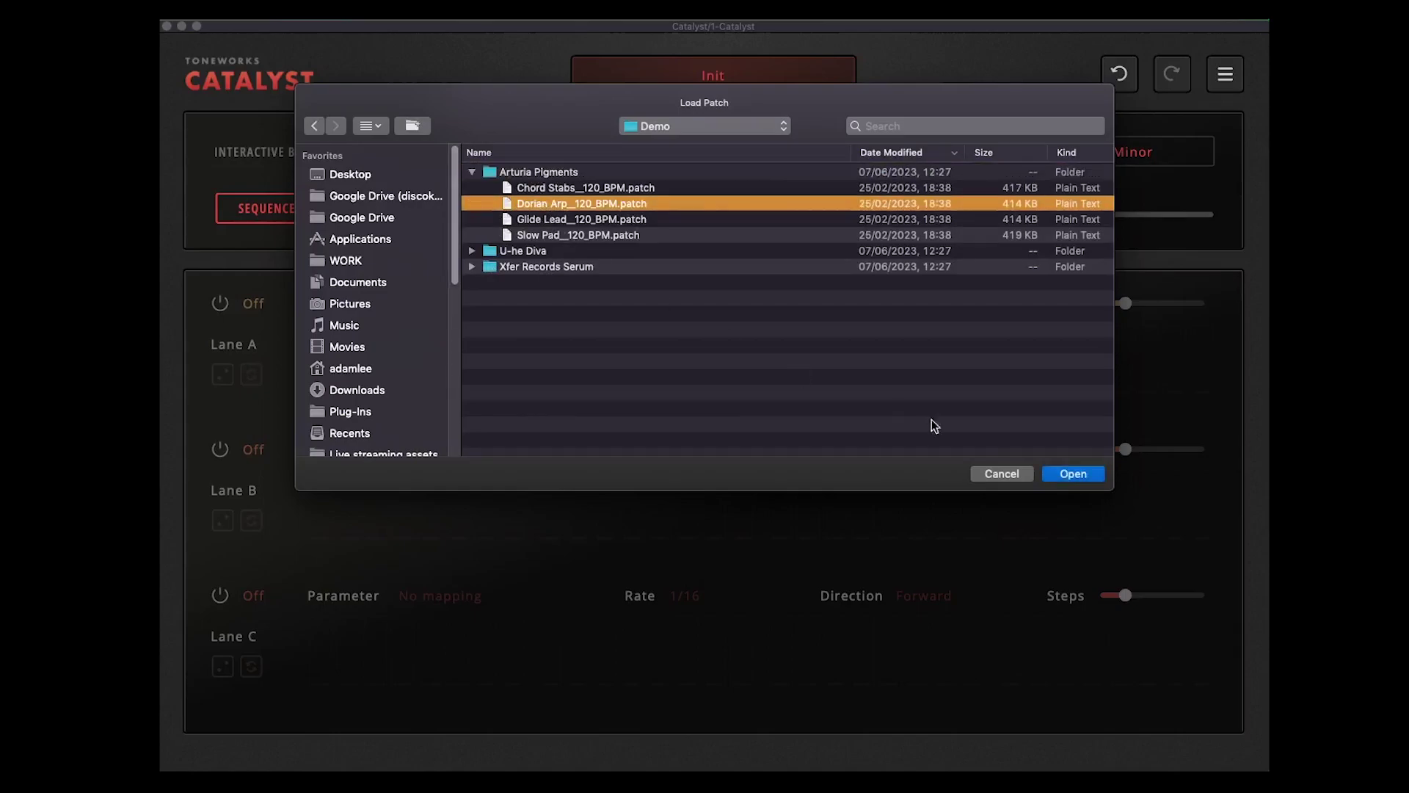
left_click(1071, 474)
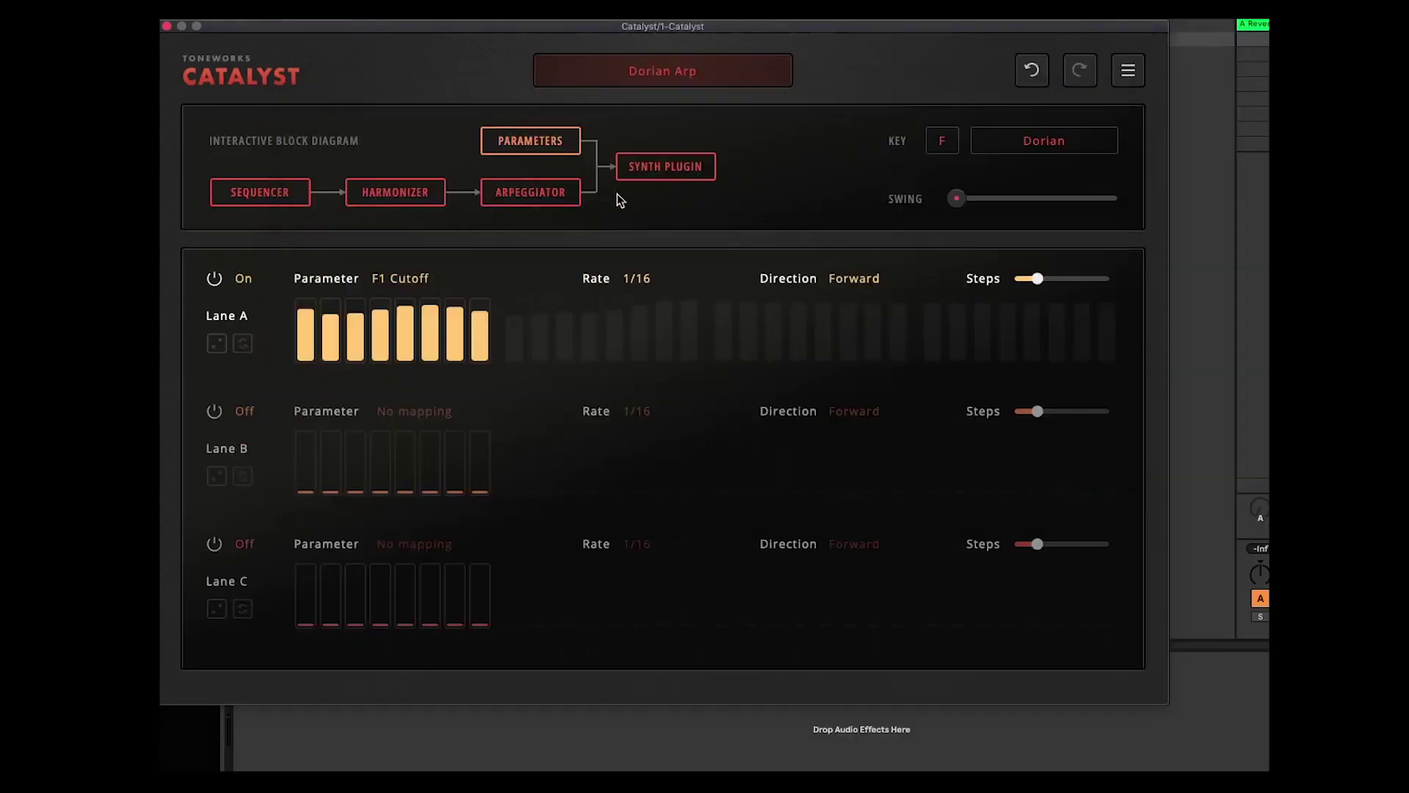
- View the Sequencer, Harmonizer, Arpeggiator, Parameters and Pigments synth modules, ending on the Sequencer
left_click(267, 187)
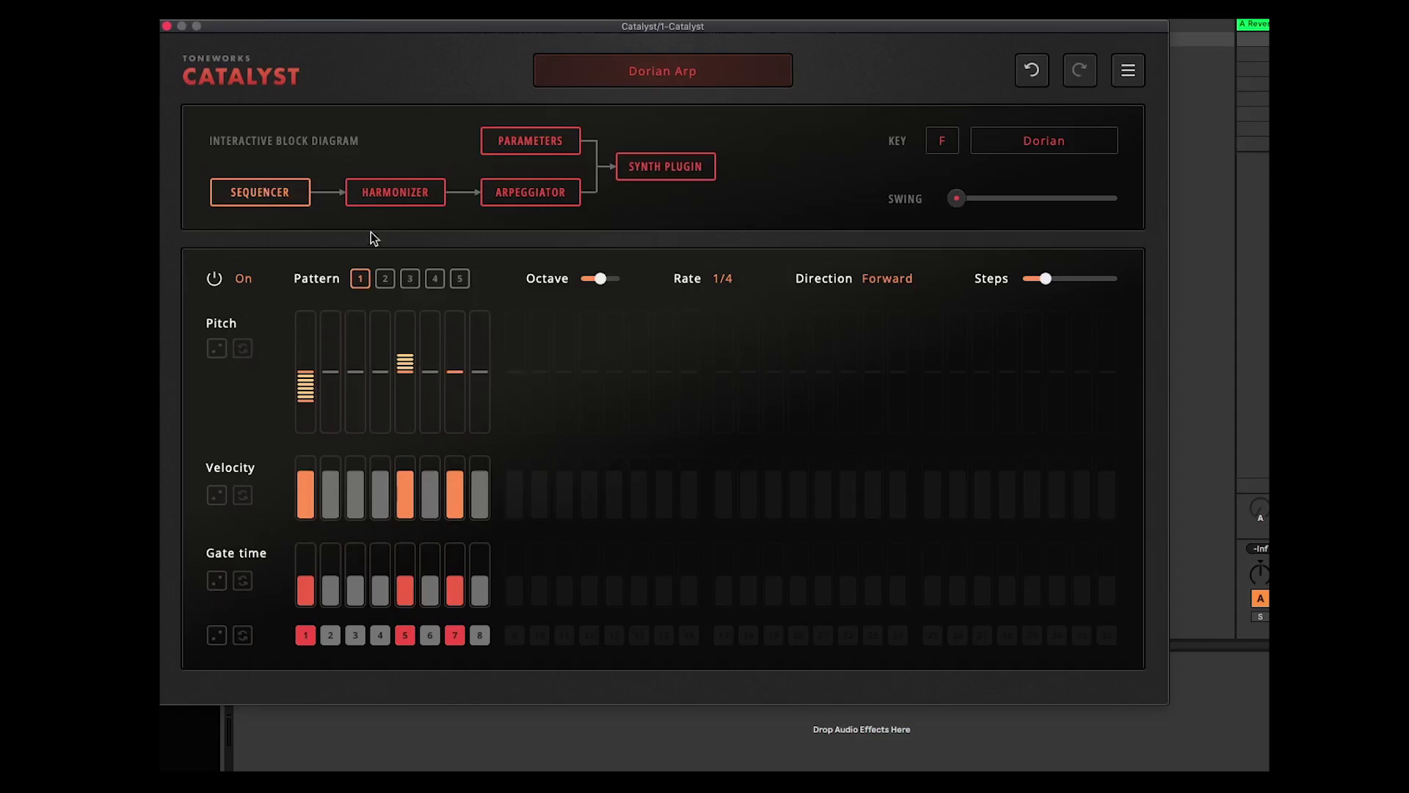
left_click(377, 197)
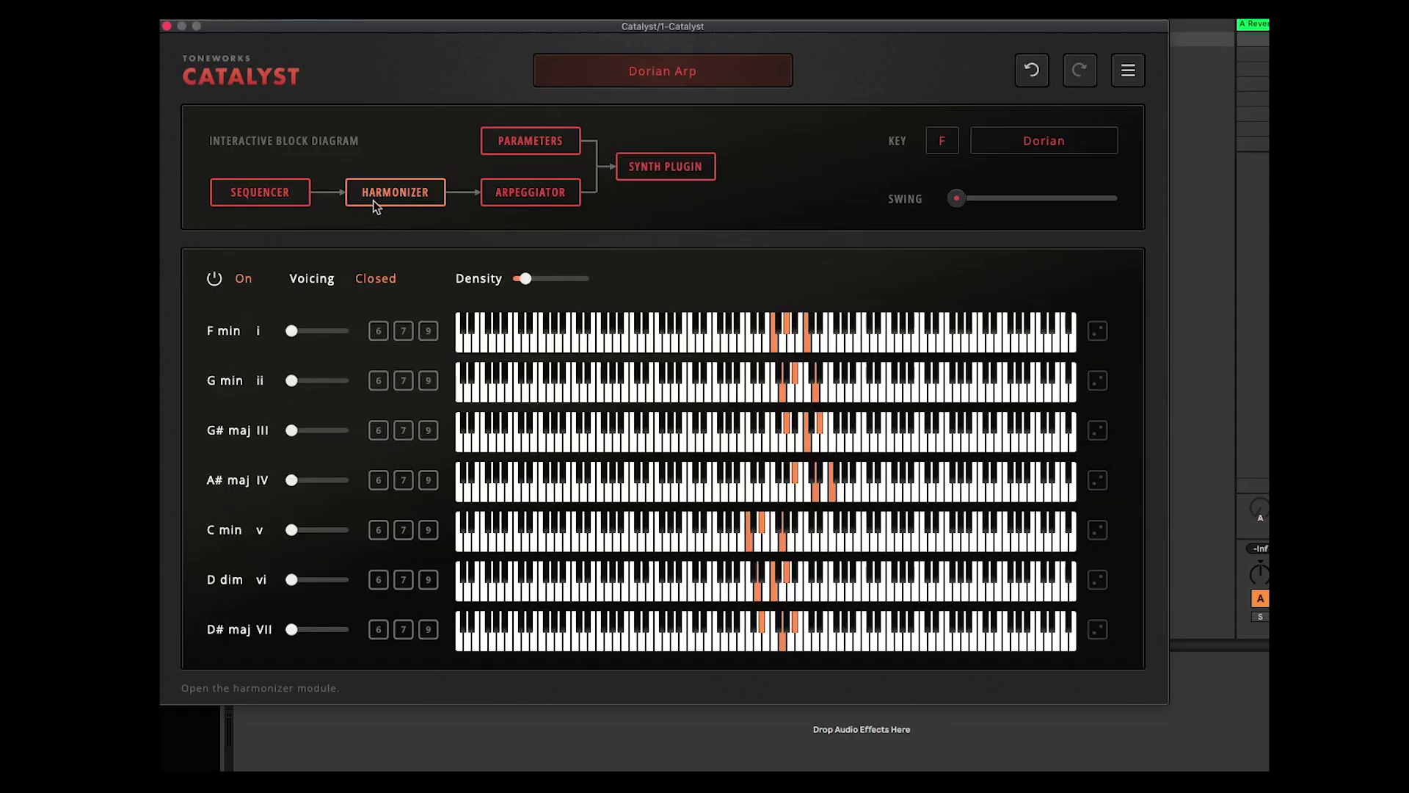
left_click(543, 187)
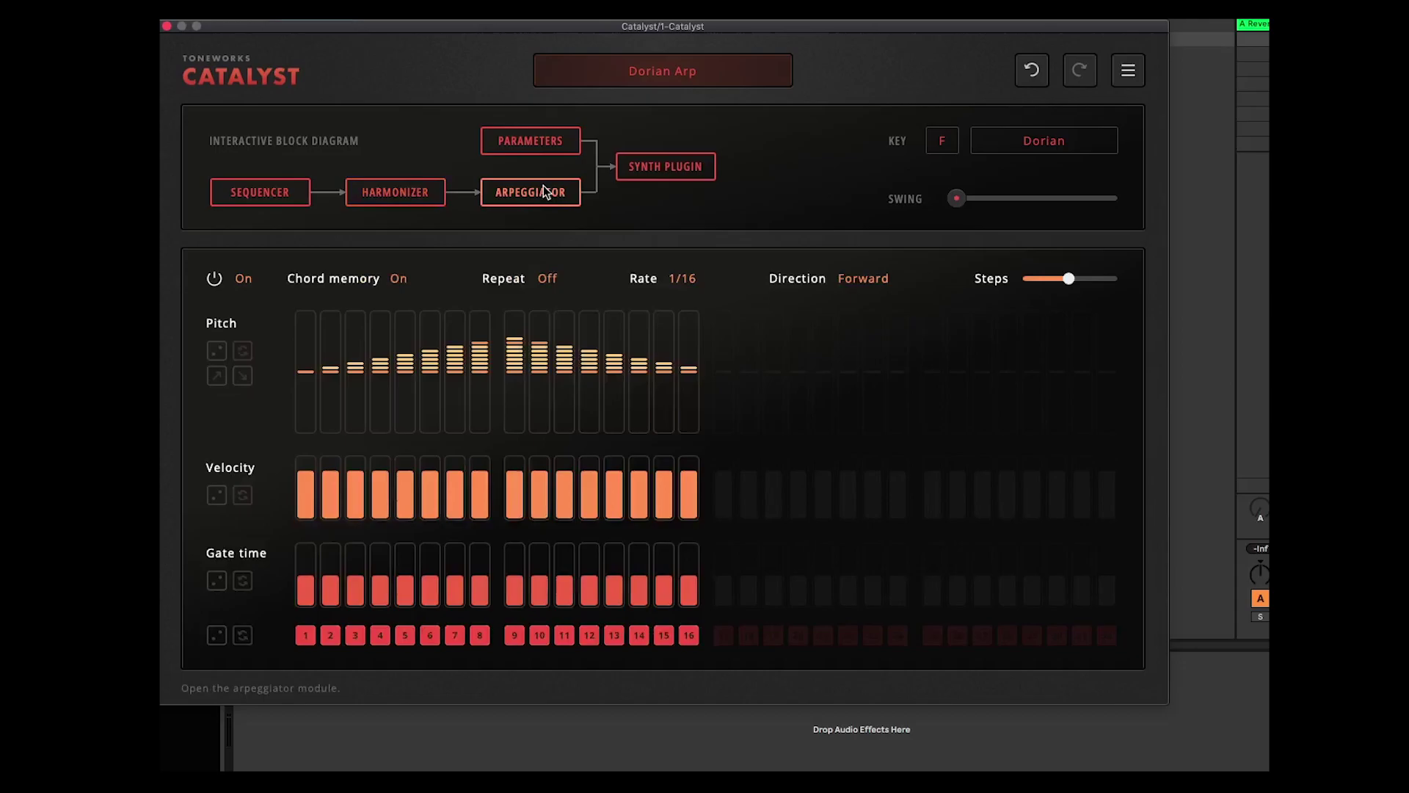
mouse_move(314, 375)
left_click(510, 146)
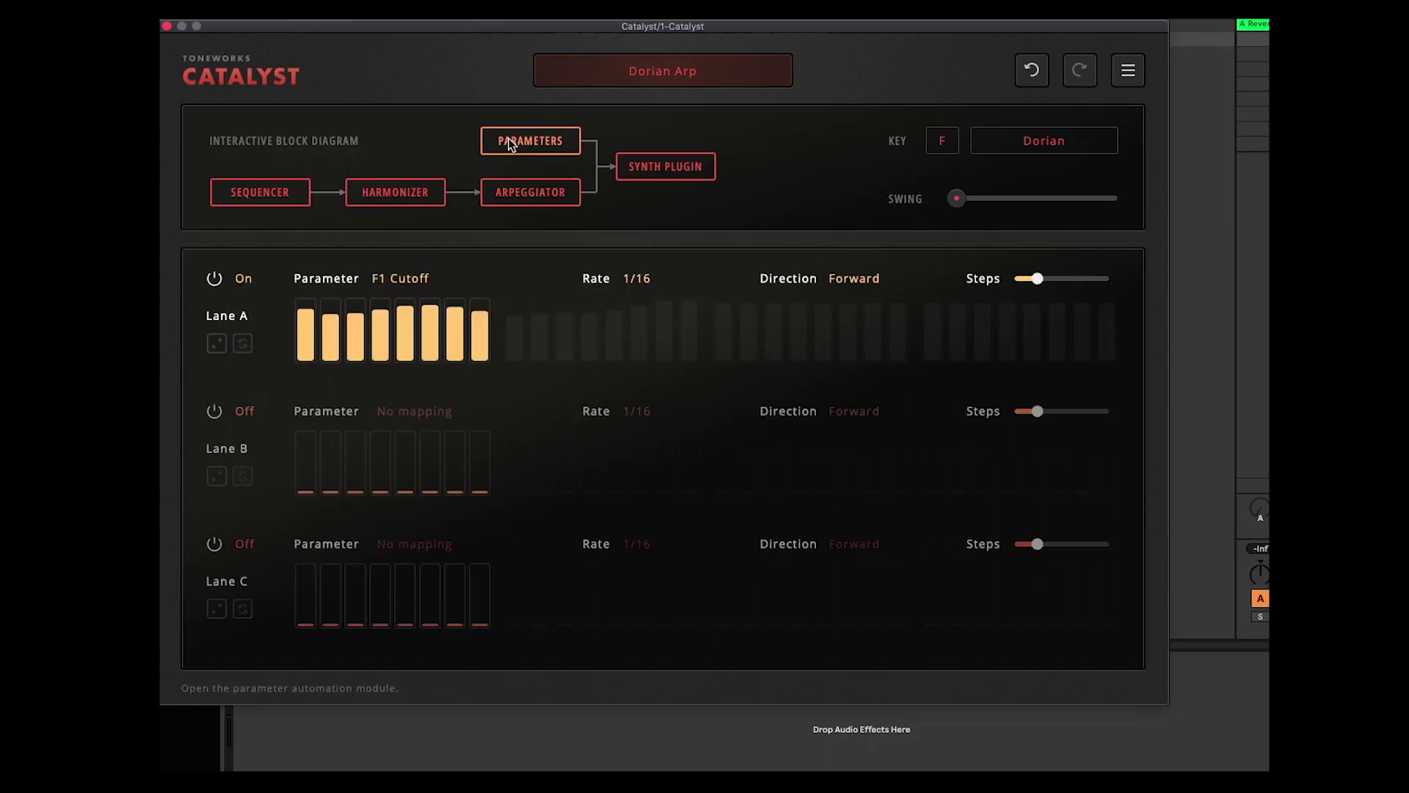
left_click(680, 166)
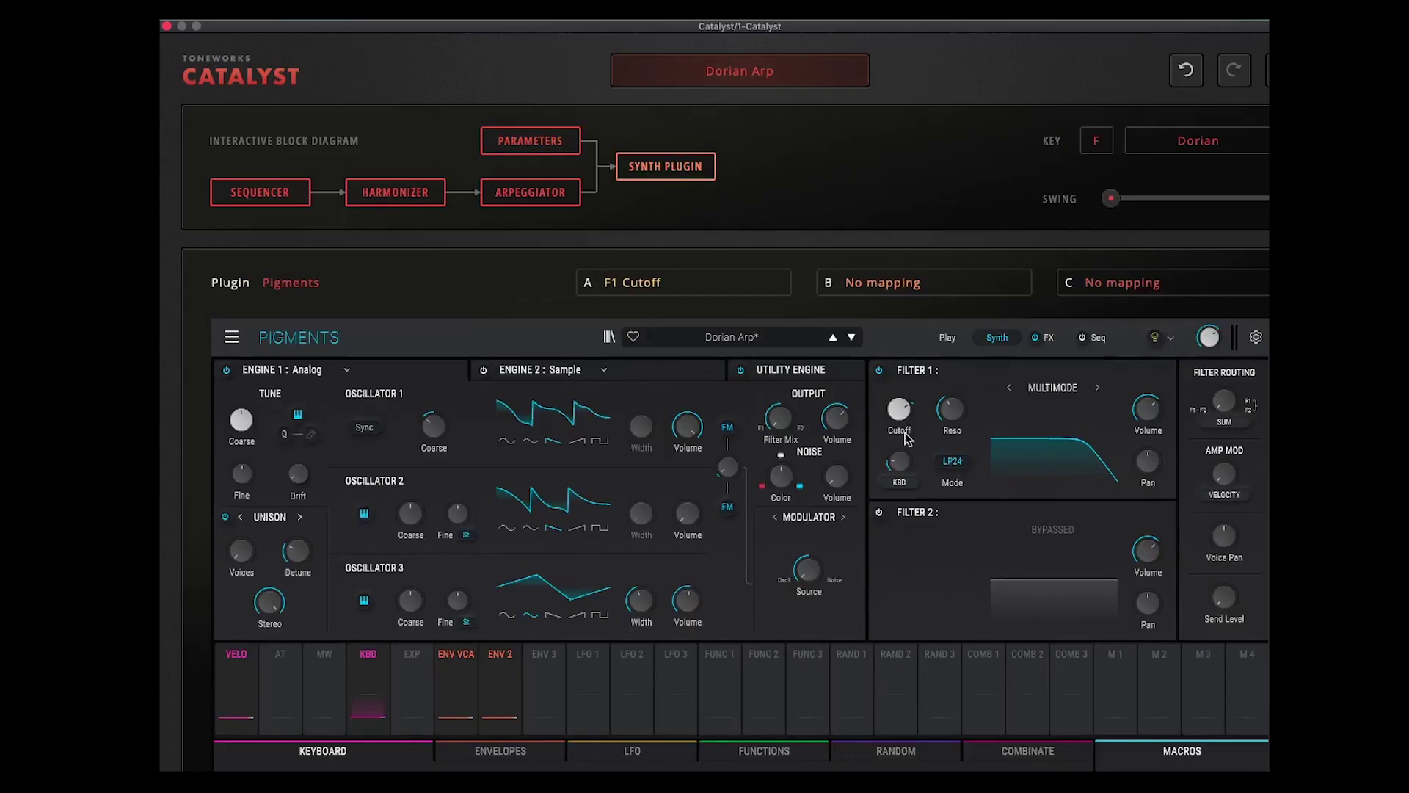
left_click(264, 192)
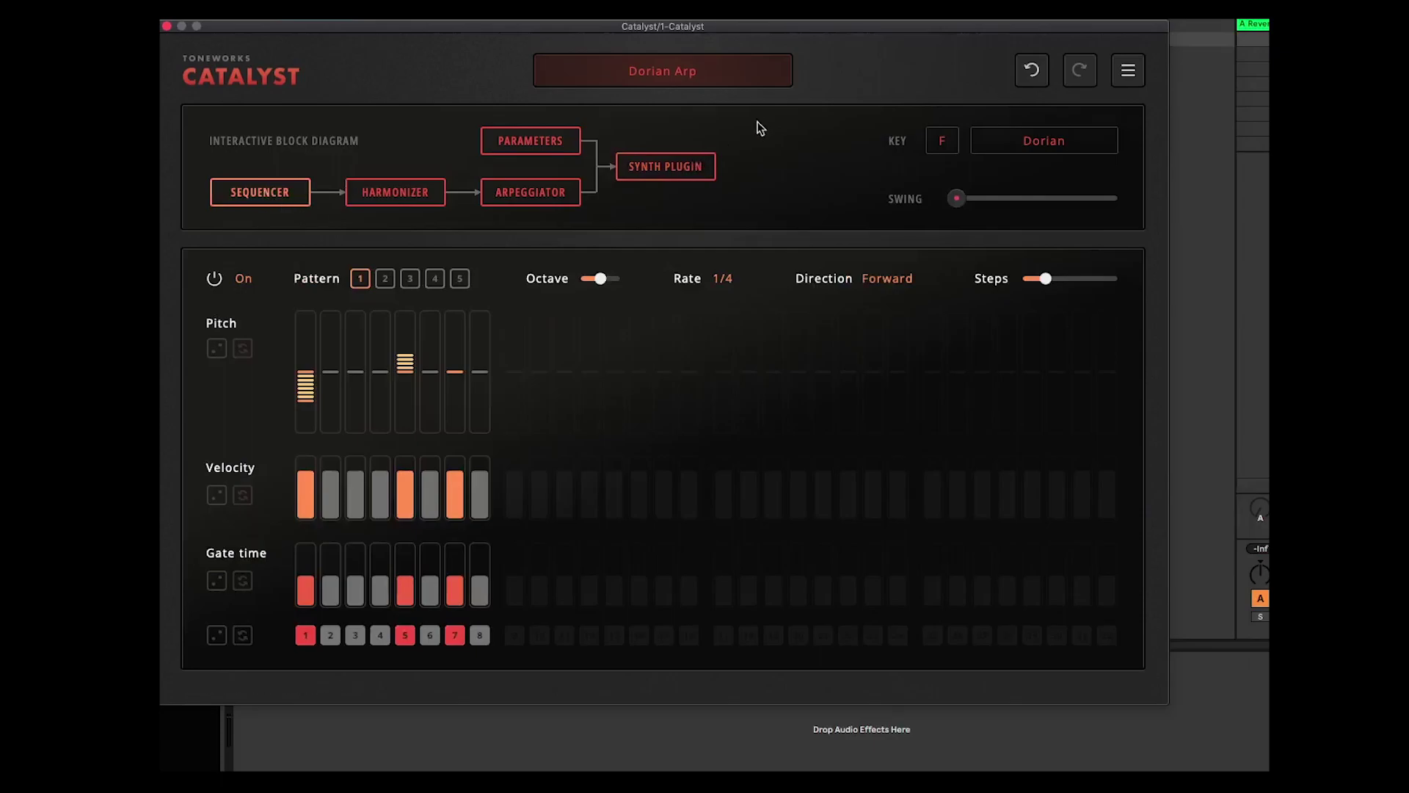
- Start playback, then view the Harmonizer, Arpeggiator and Parameters modules in turn
key("space")
left_click(415, 194)
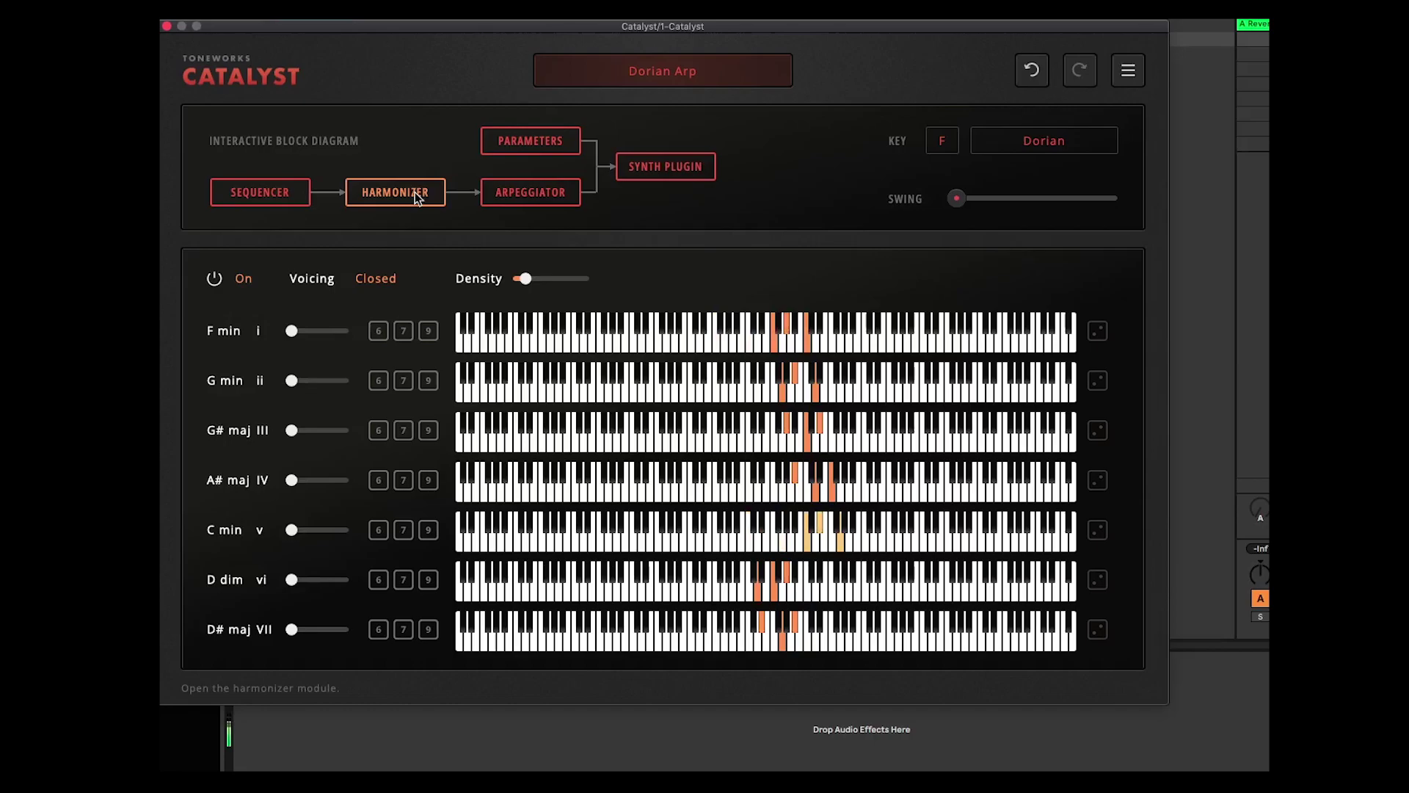
left_click(518, 200)
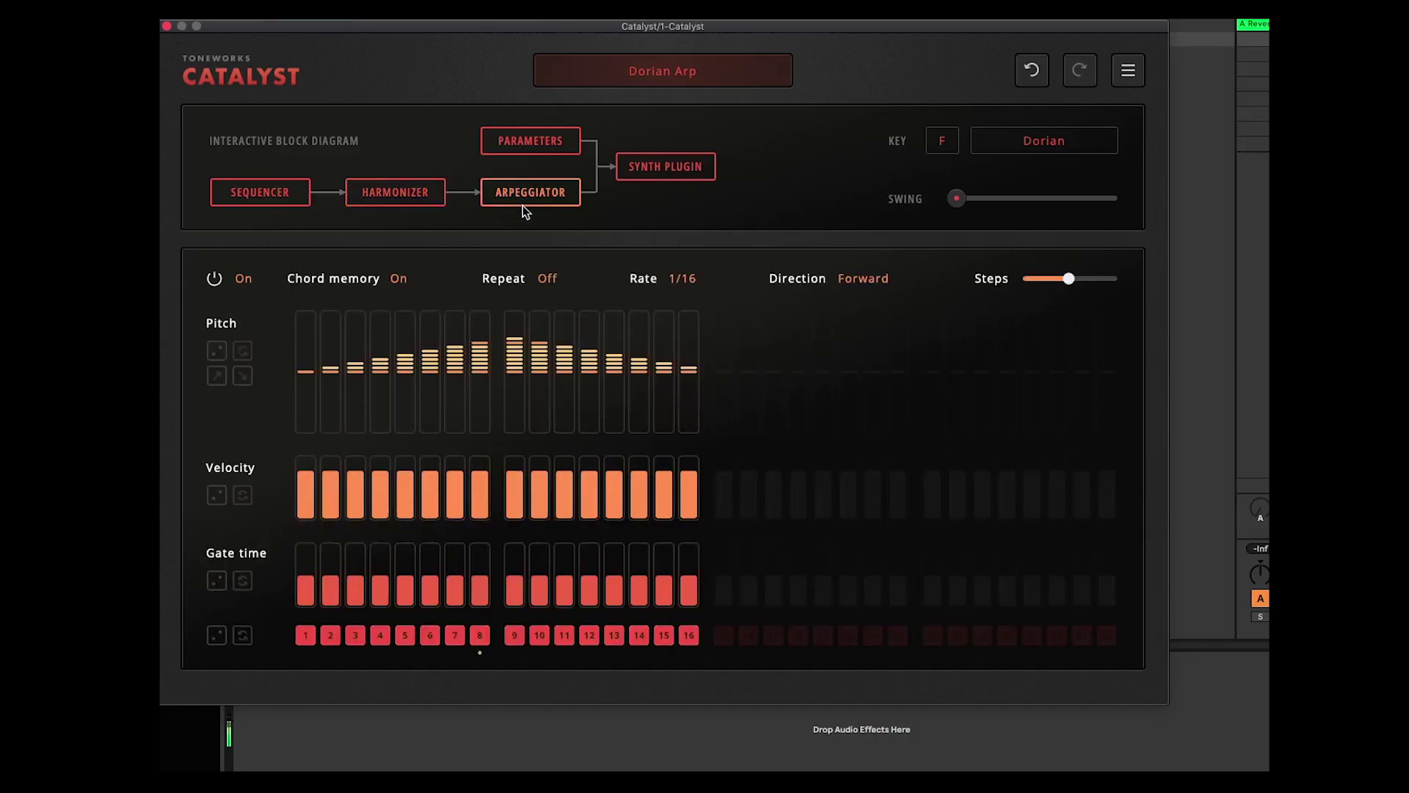
left_click(532, 146)
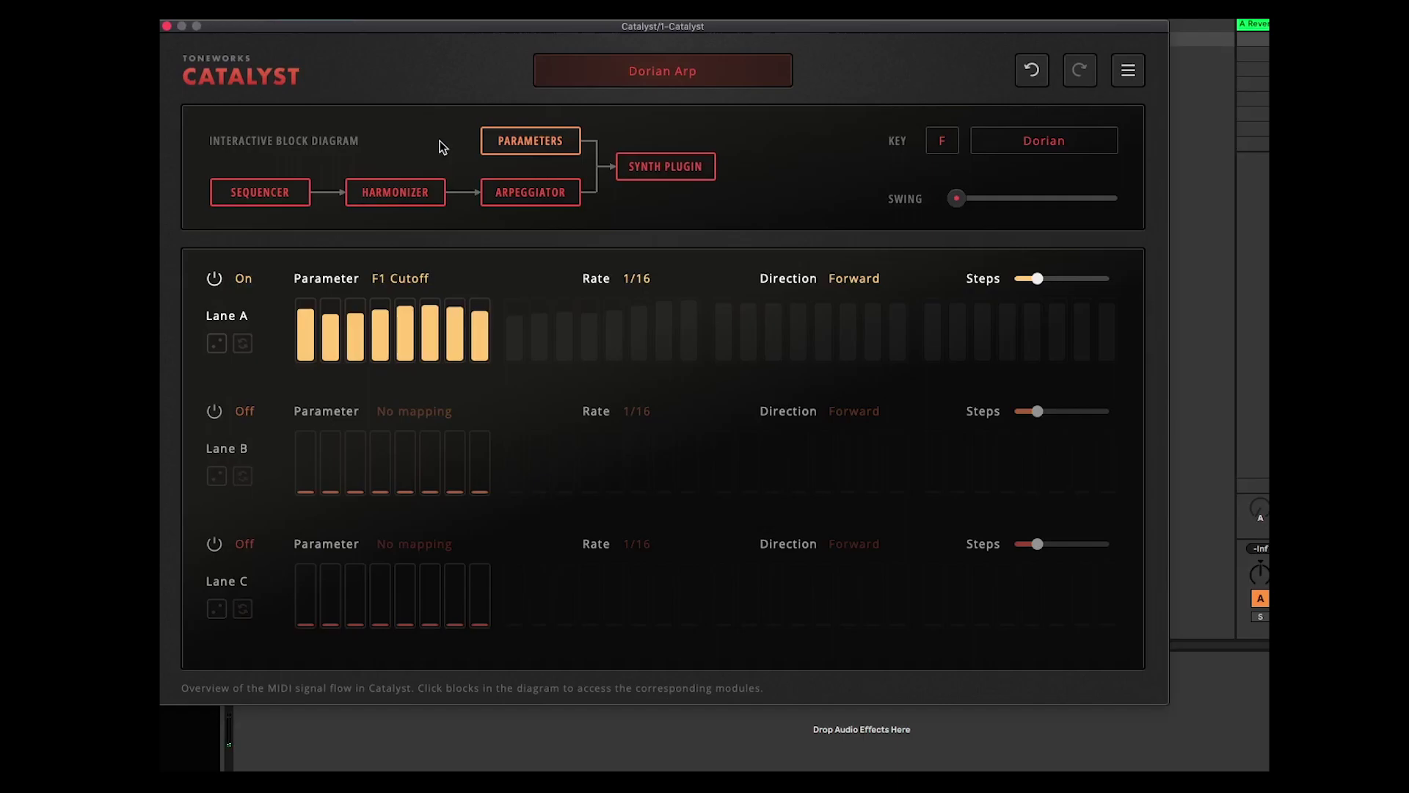
left_click(278, 198)
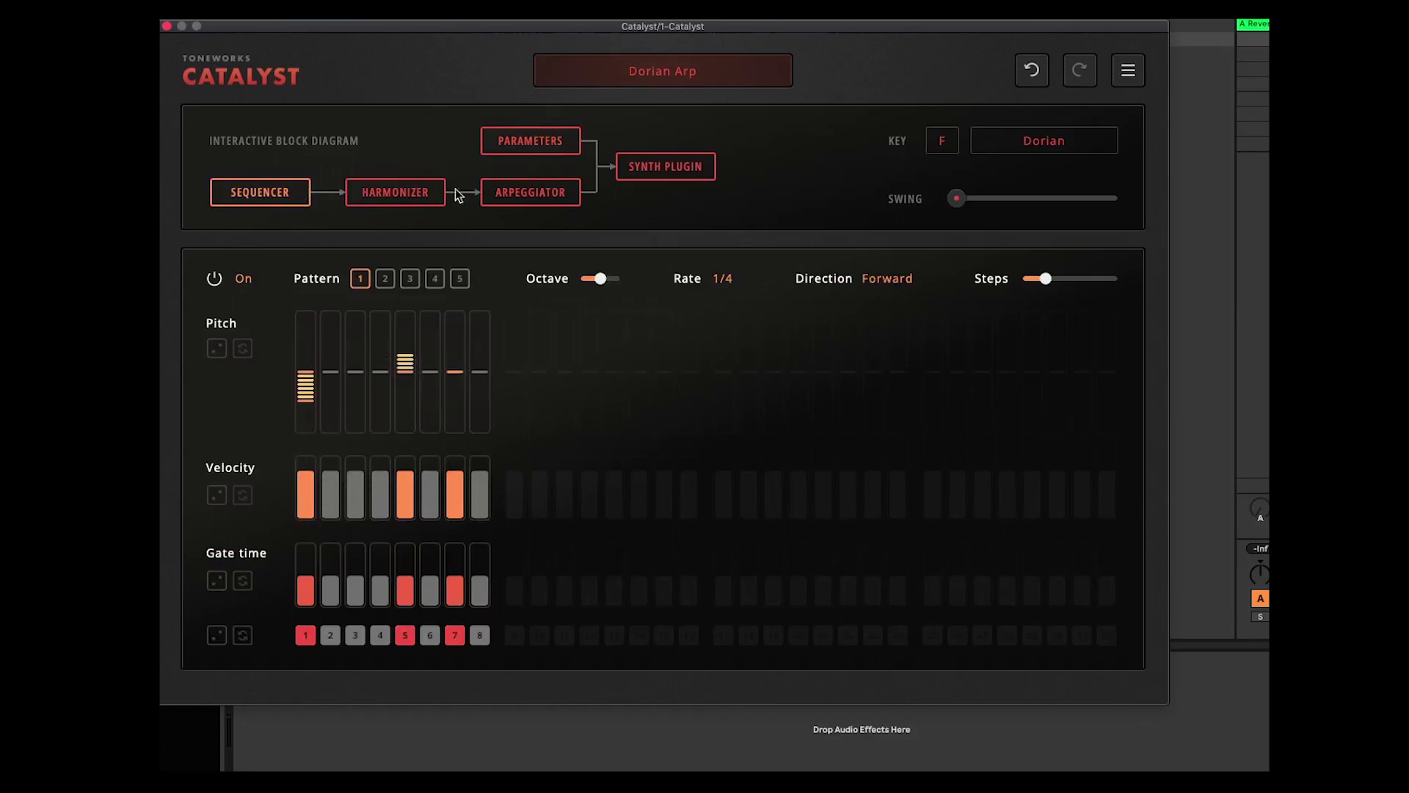
left_click(403, 197)
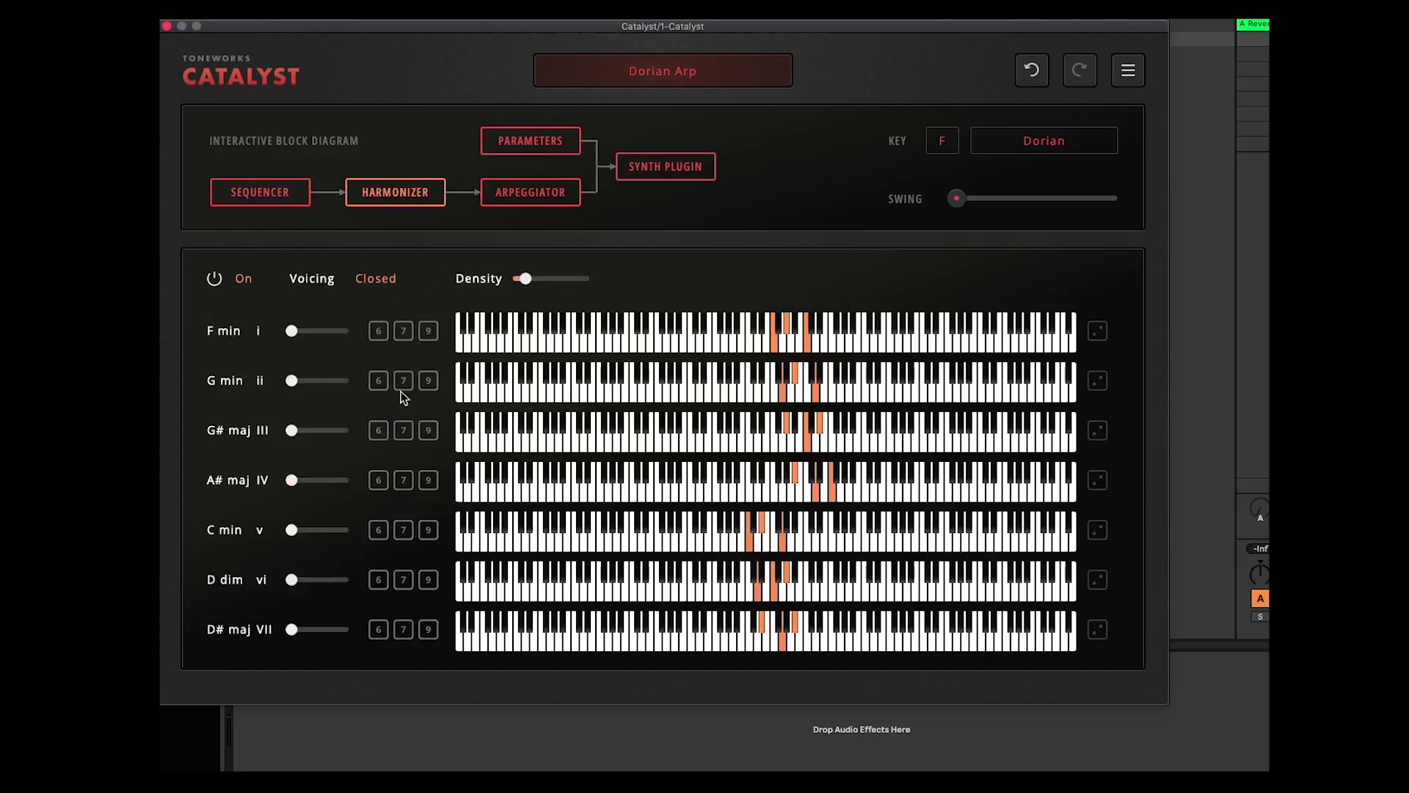
left_click(526, 194)
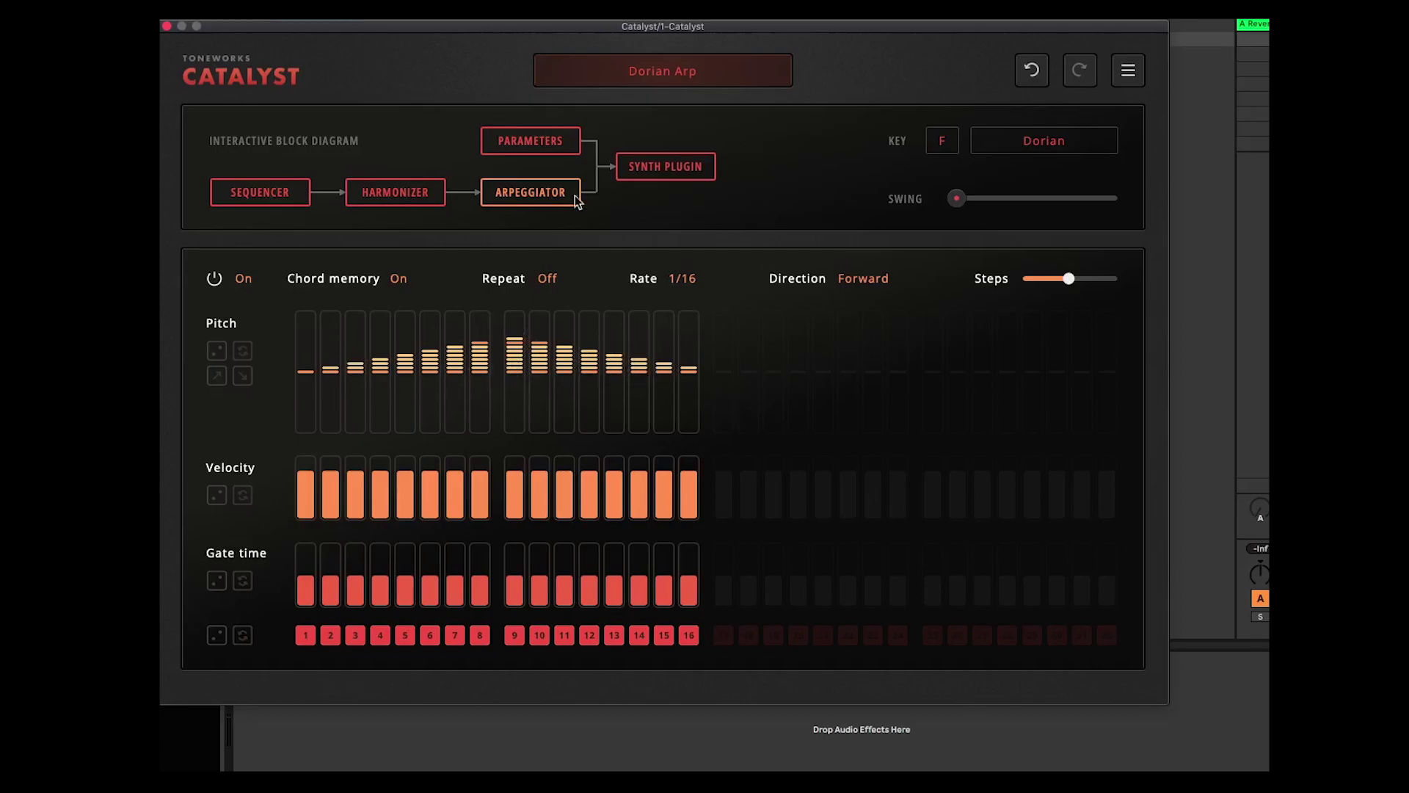
left_click(529, 144)
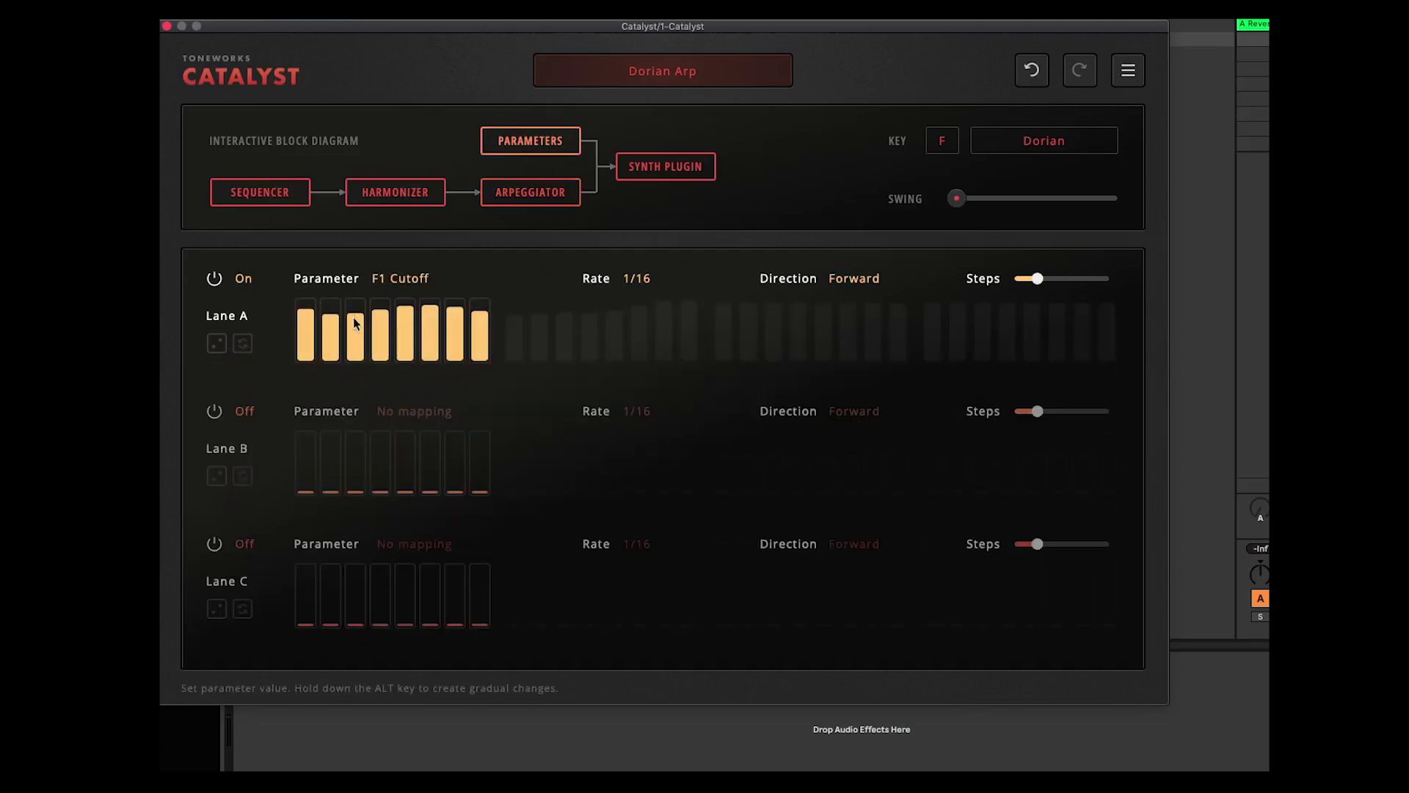